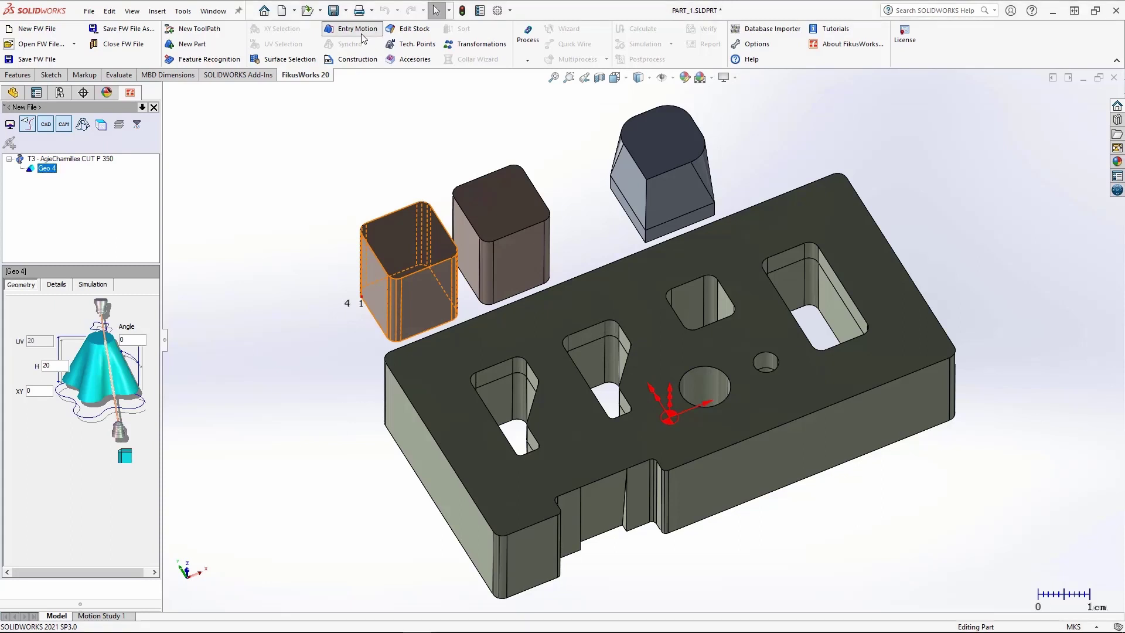
Step: Add an XY-perpendicular entry motion to Geo 4 and copy its contour onto the adjacent brown block by displacement, keeping the original
click(390, 276)
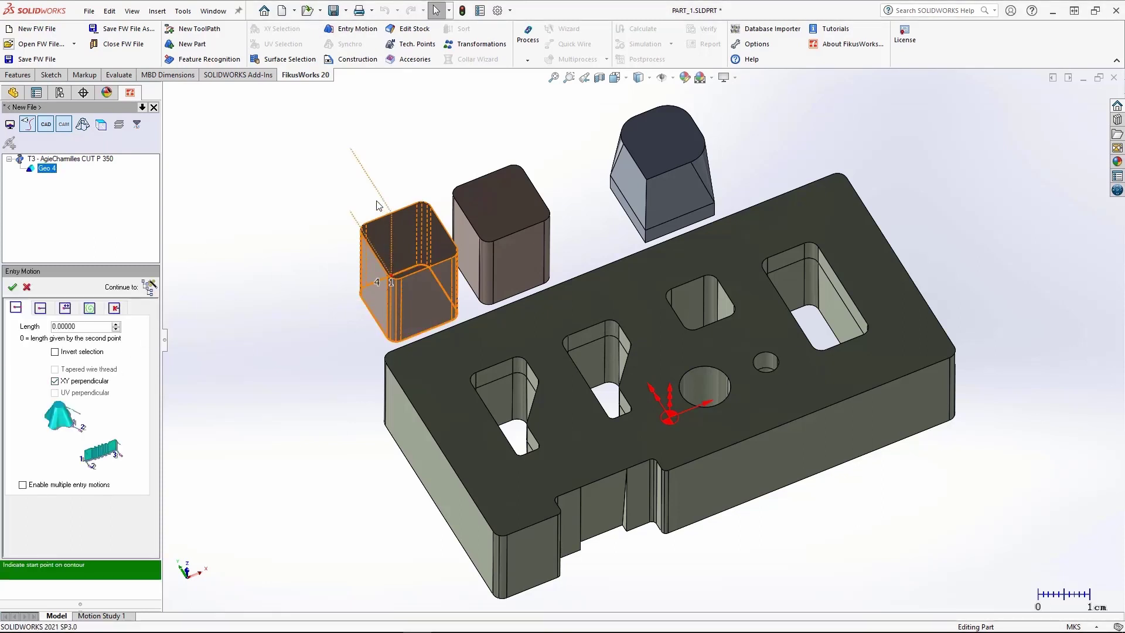
click(13, 287)
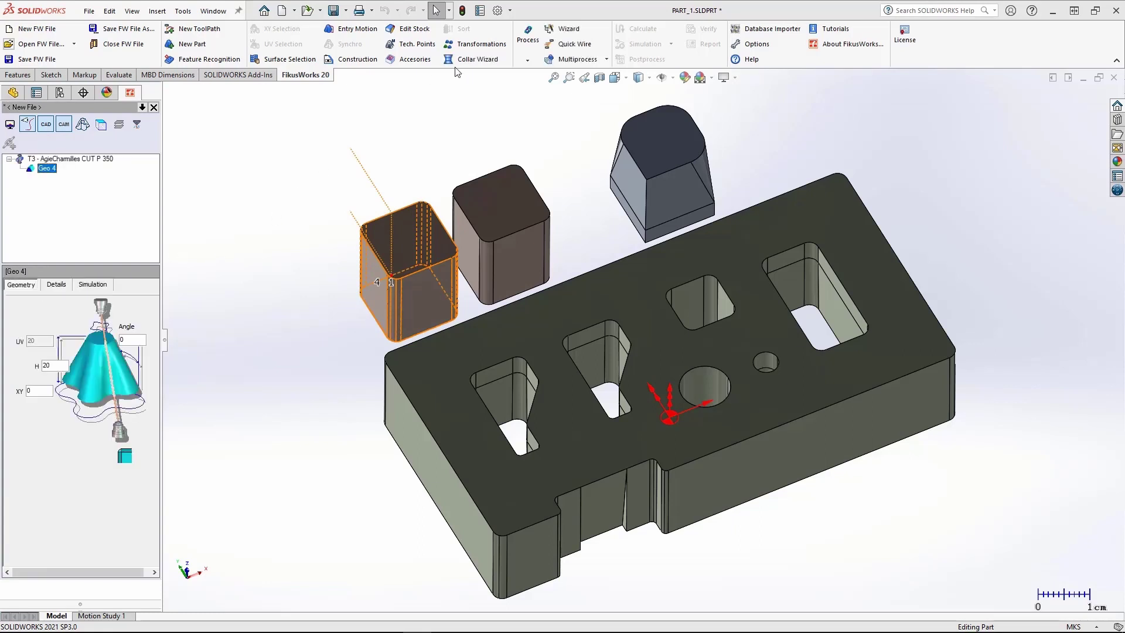
click(476, 43)
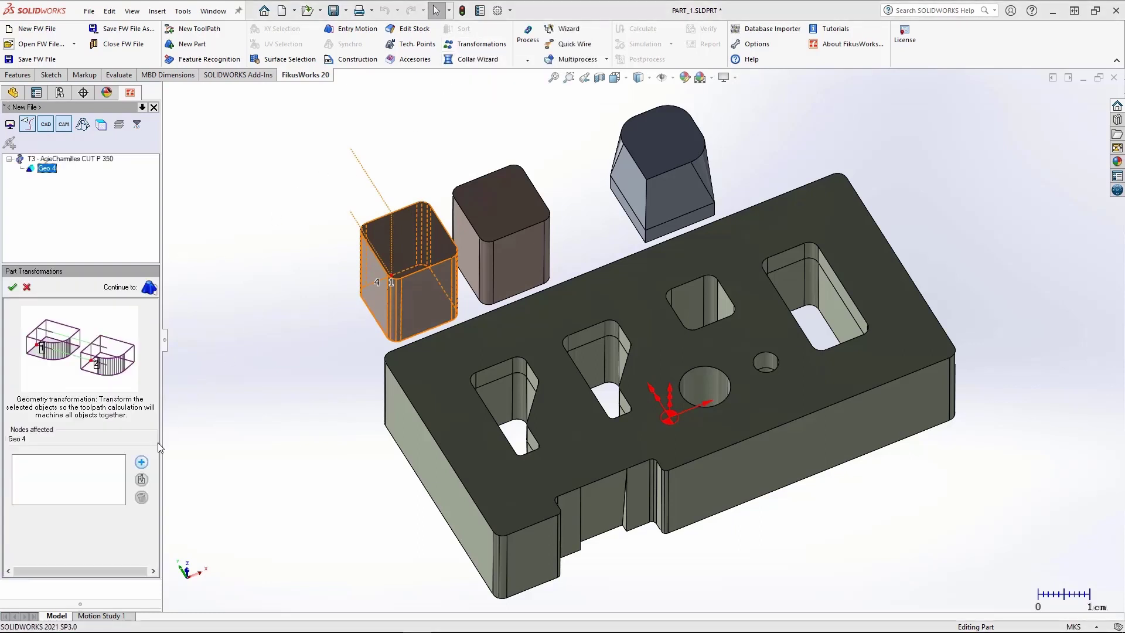
click(141, 462)
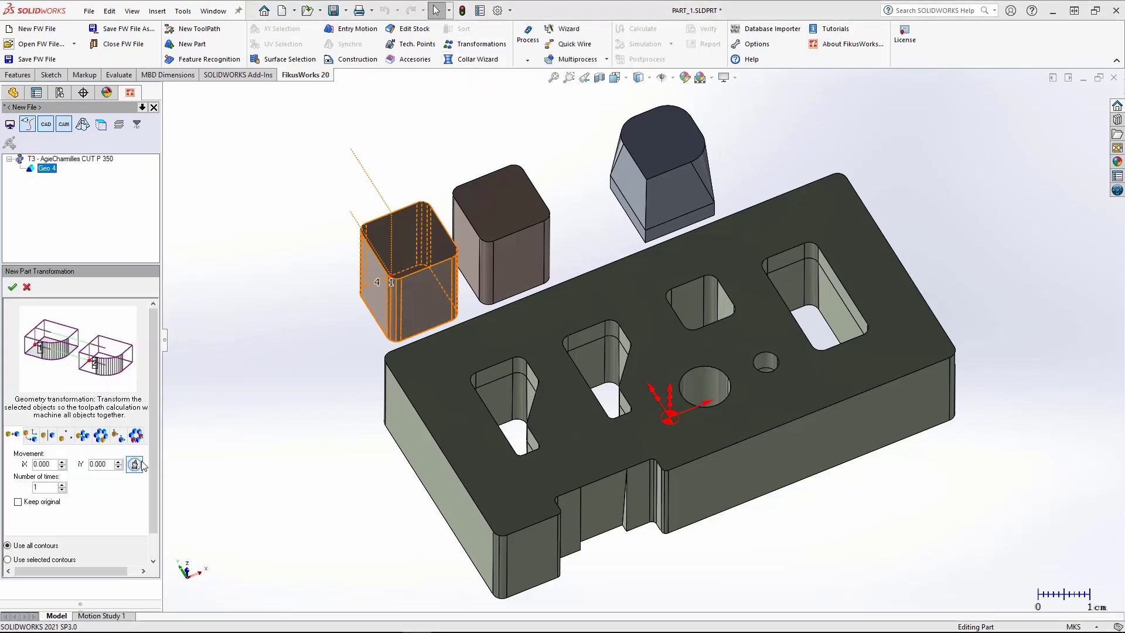
click(52, 504)
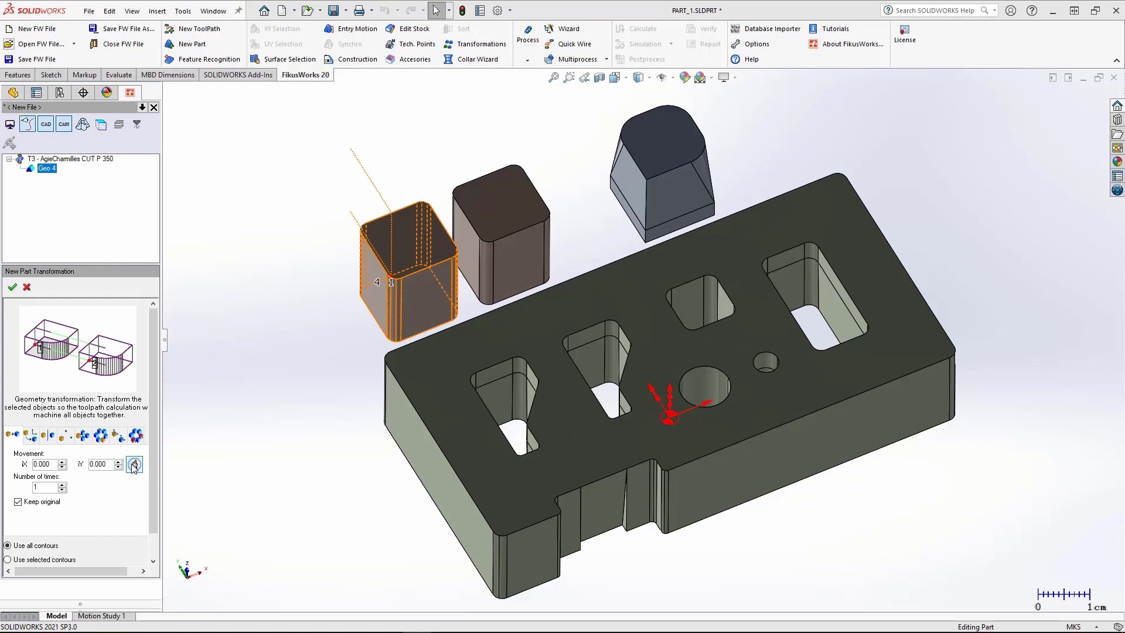
click(402, 291)
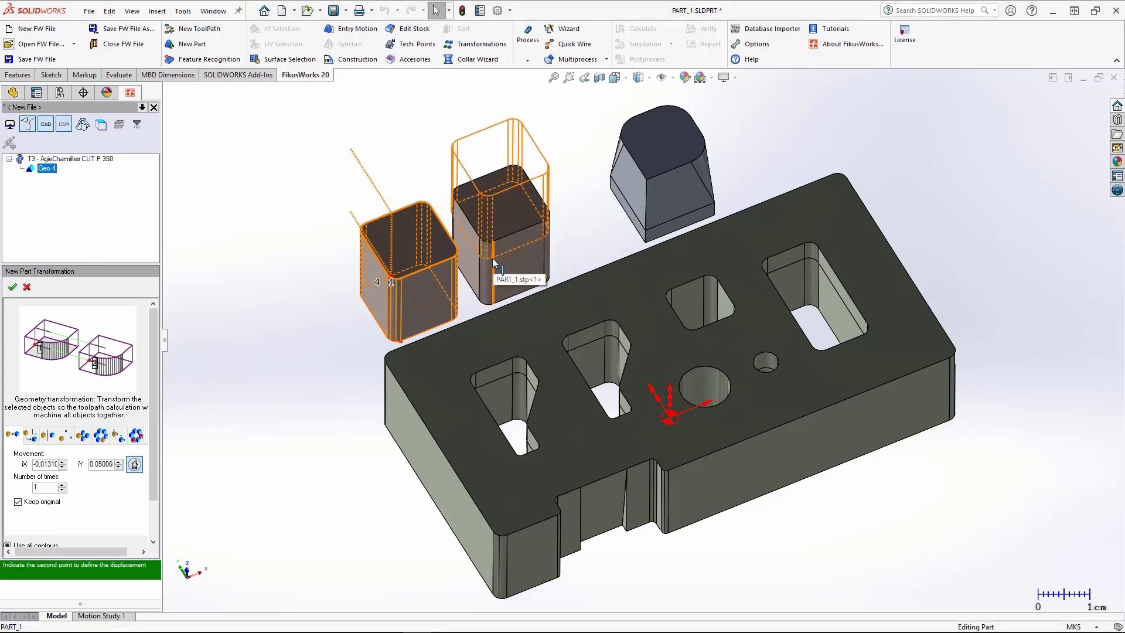
click(493, 258)
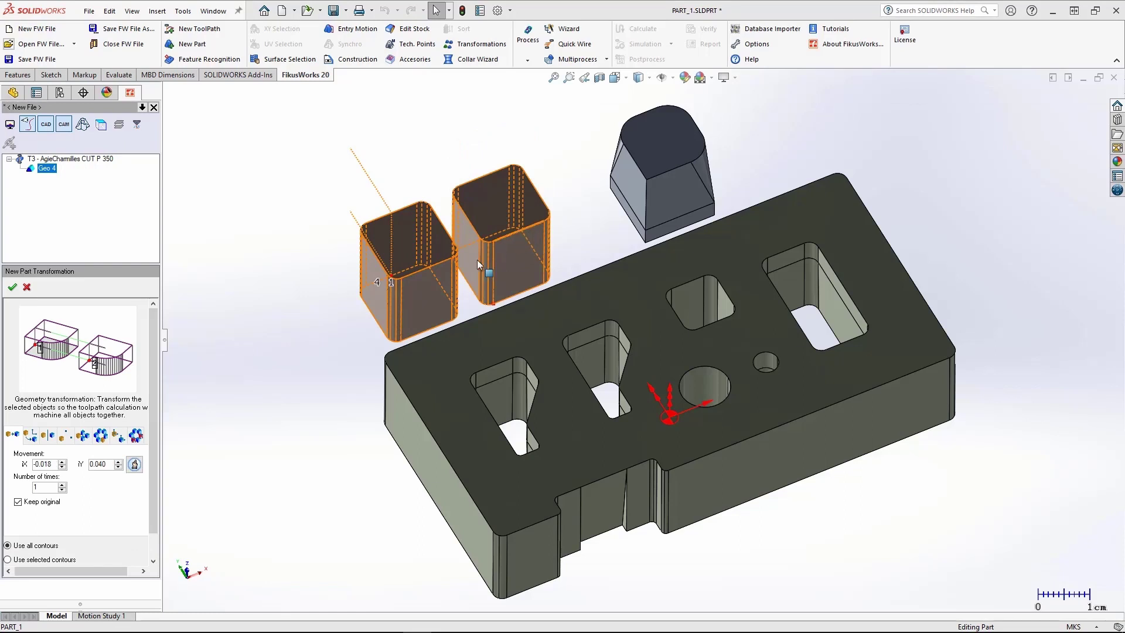
click(13, 287)
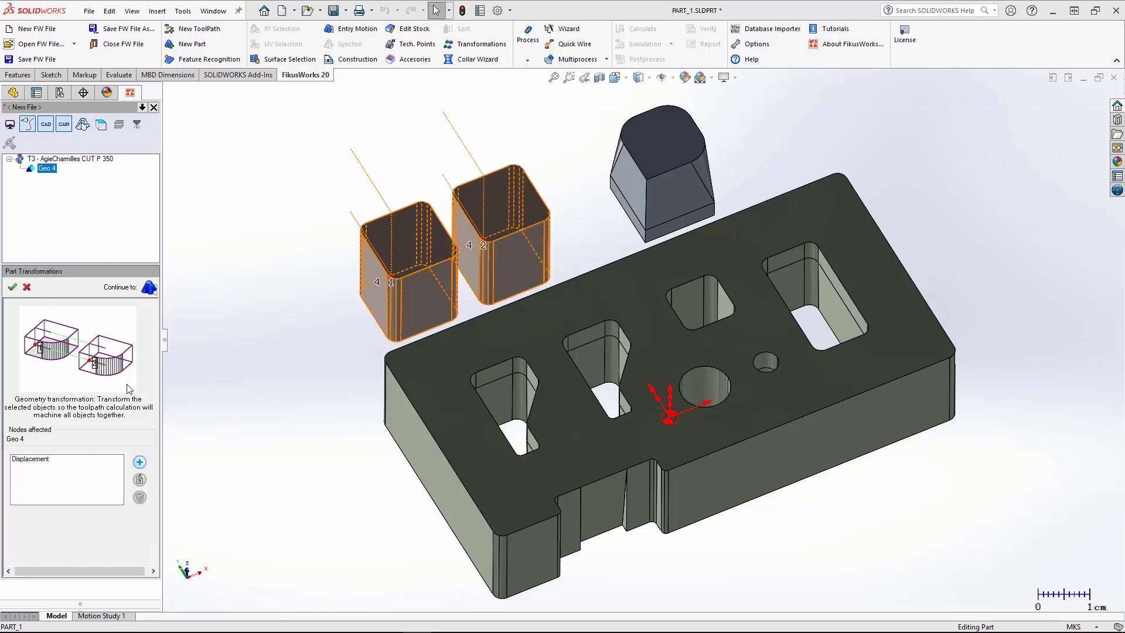
click(12, 288)
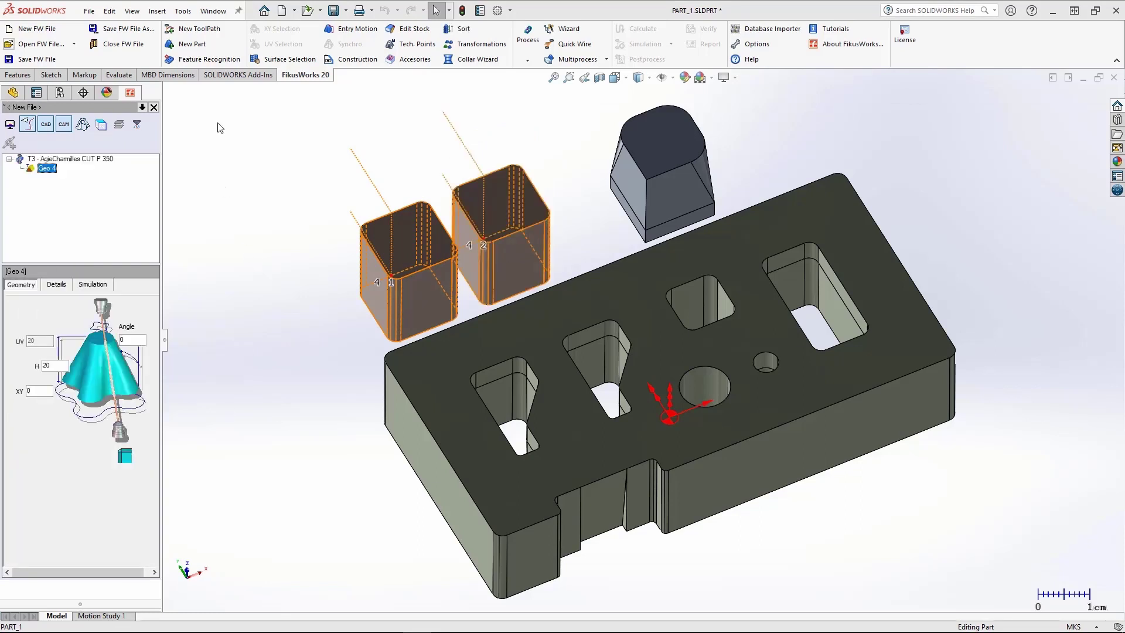
Step: Create a new part from the loop of straight faces around the base of the tapered block
click(193, 45)
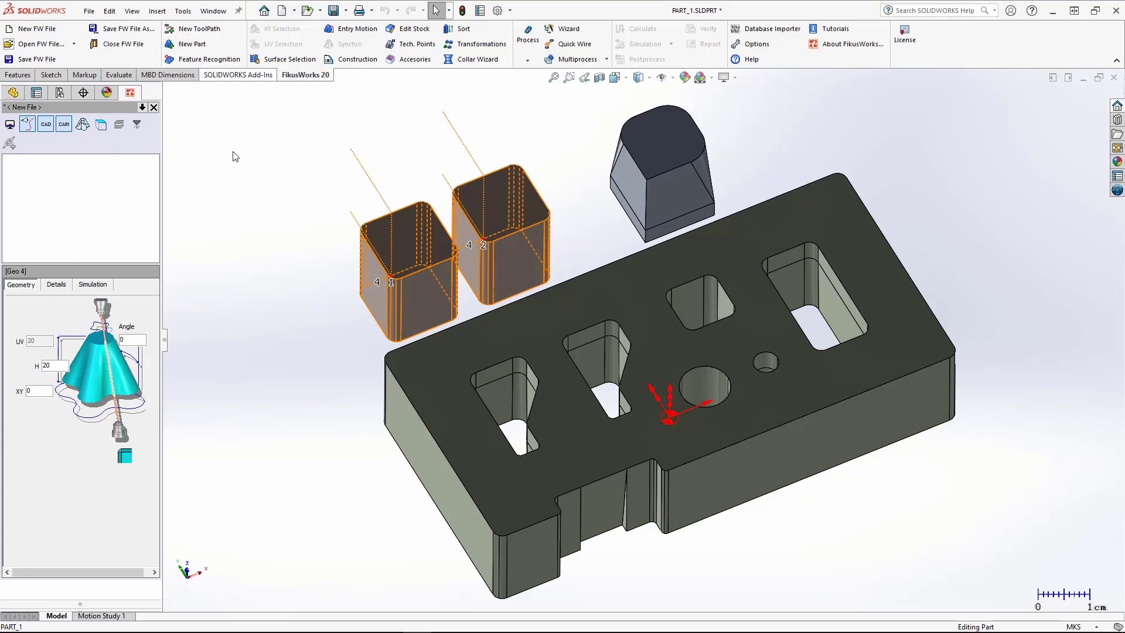
click(280, 61)
click(686, 234)
right_click(686, 233)
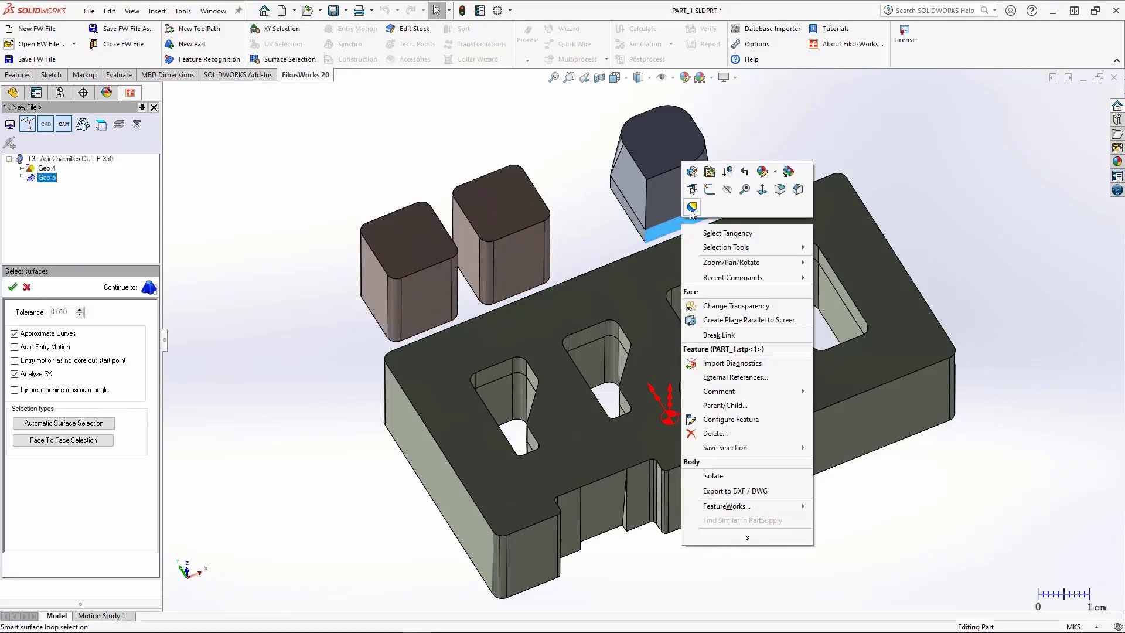
click(692, 208)
click(13, 287)
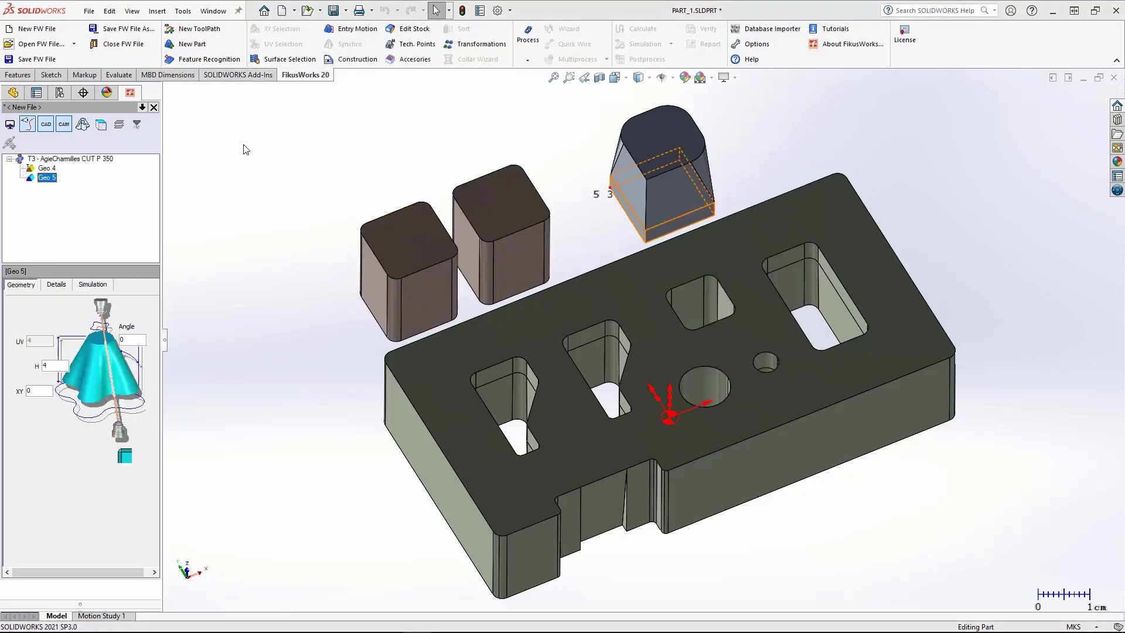
Step: Create another part from the loop of sloped upper faces of the tapered block and give it an entry motion
click(193, 44)
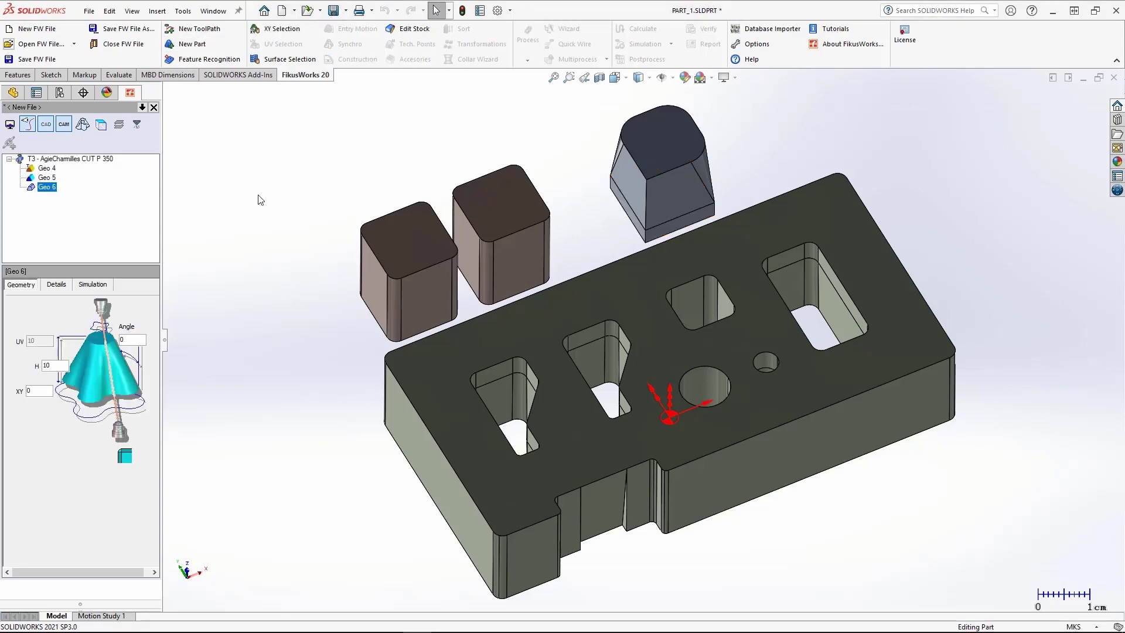
click(282, 59)
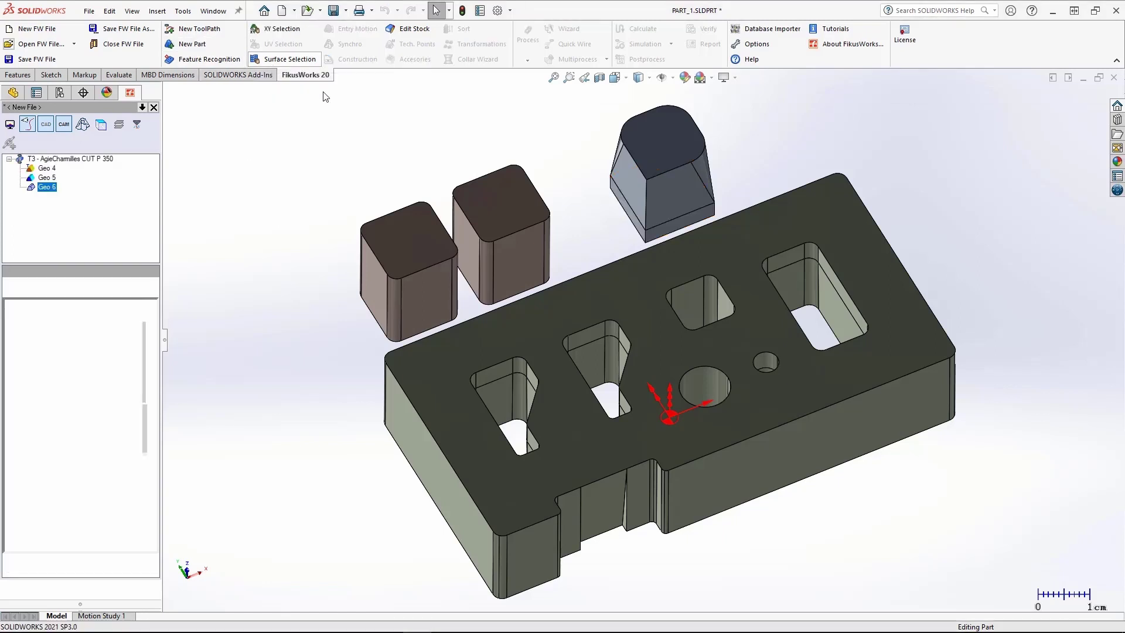
click(679, 188)
right_click(679, 188)
click(687, 169)
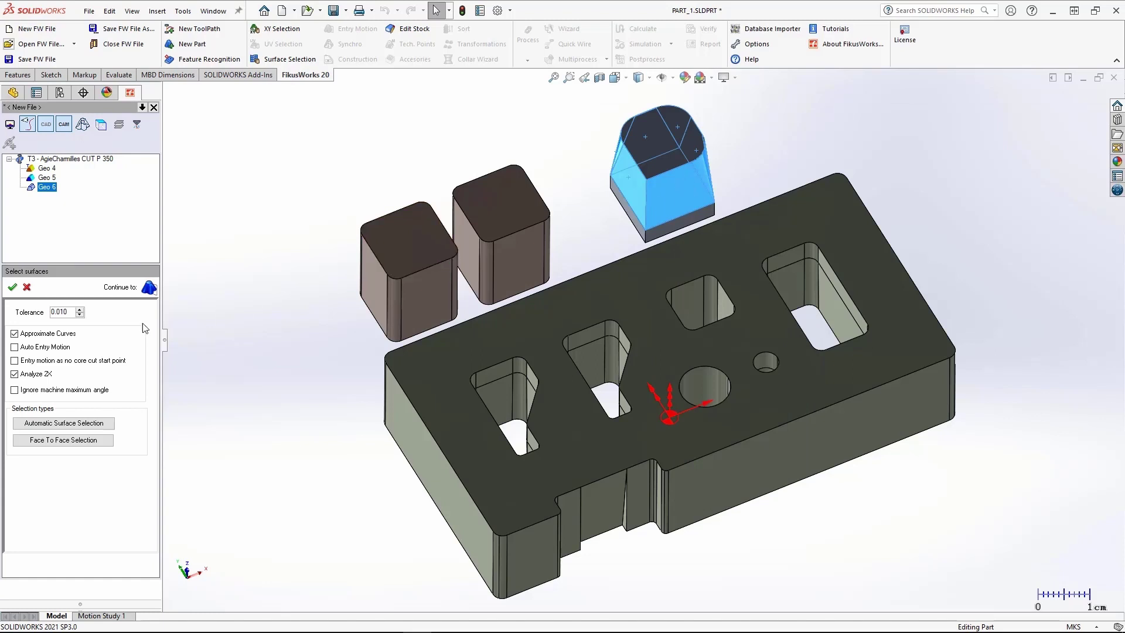
click(12, 288)
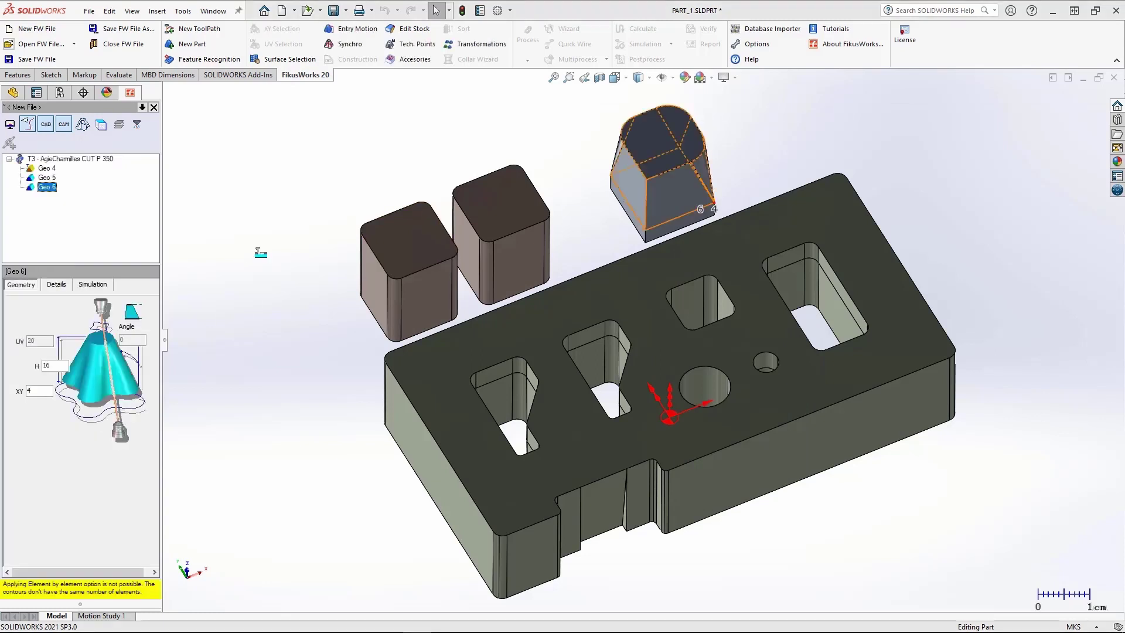
click(353, 29)
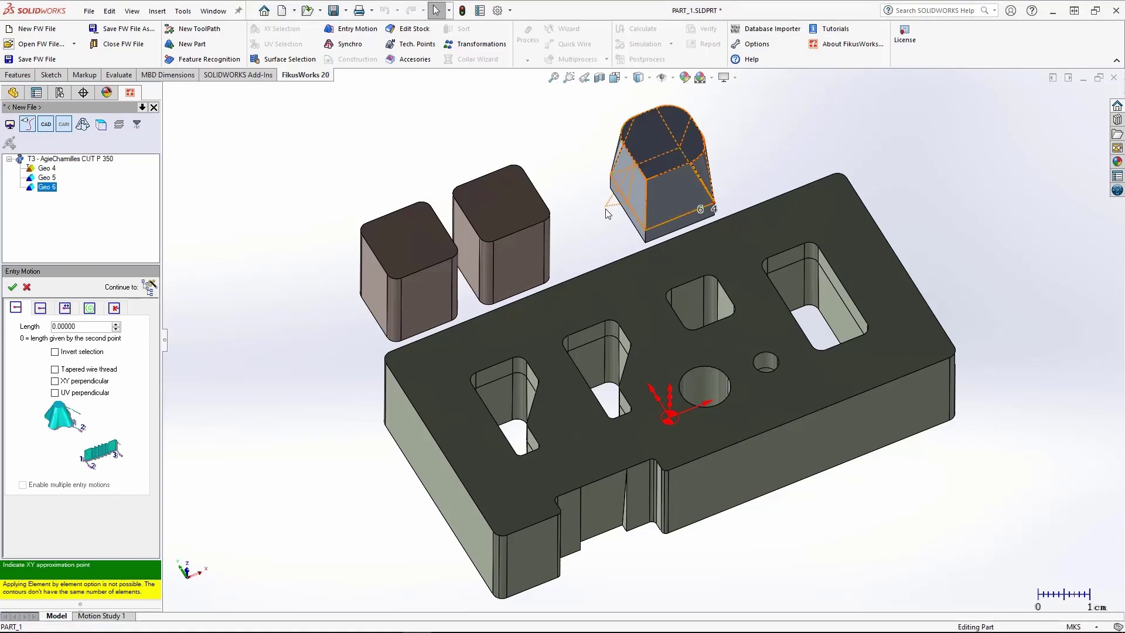
click(11, 289)
Step: Assign Geo 4 the two-cut AC Brass 900 0.25 mm wire sequence with Ra 1.70 in the machining wizard
click(49, 169)
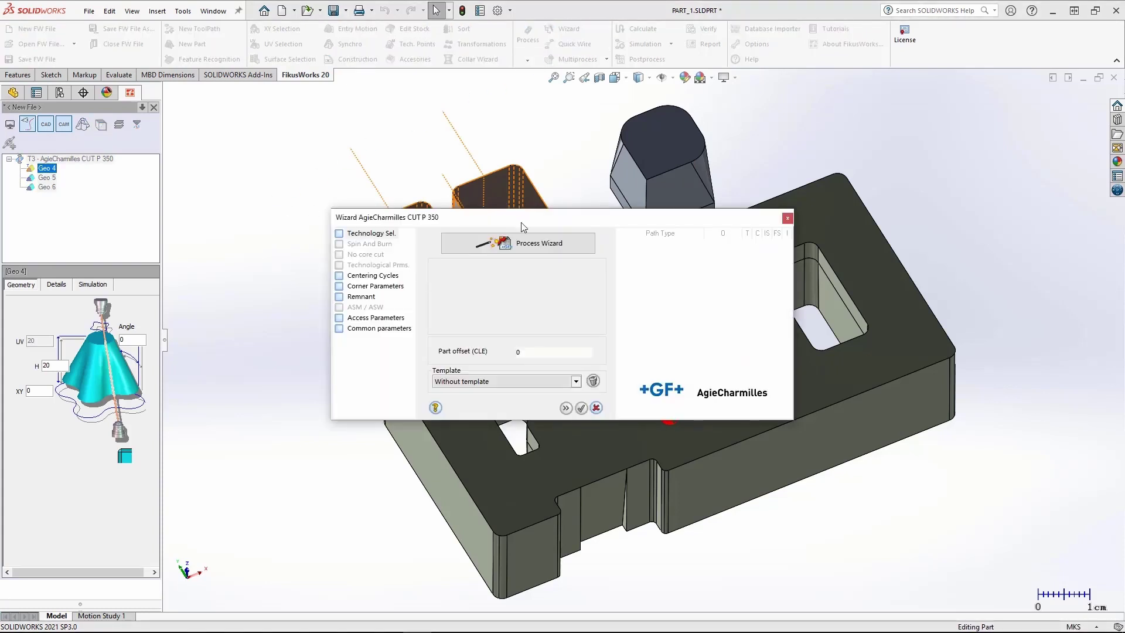
click(533, 241)
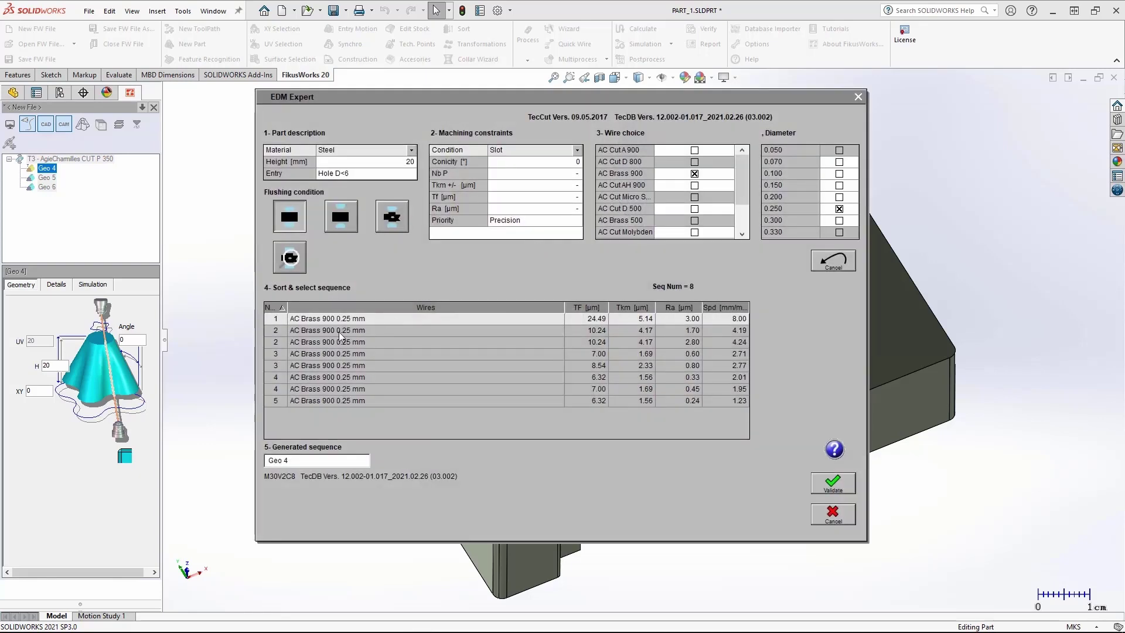
click(317, 332)
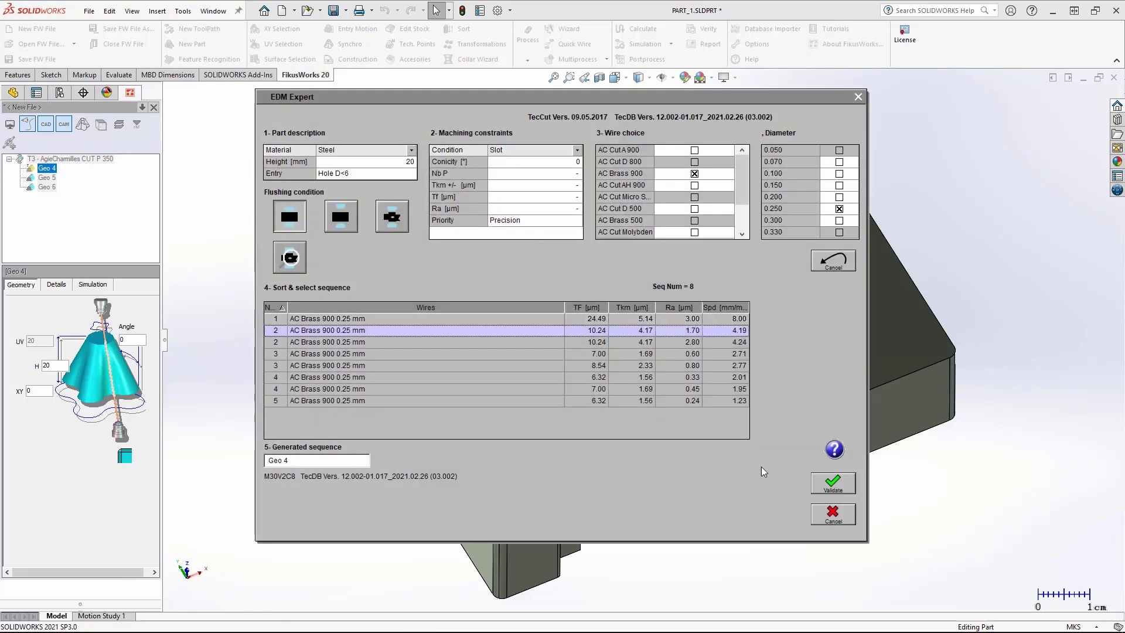
click(833, 483)
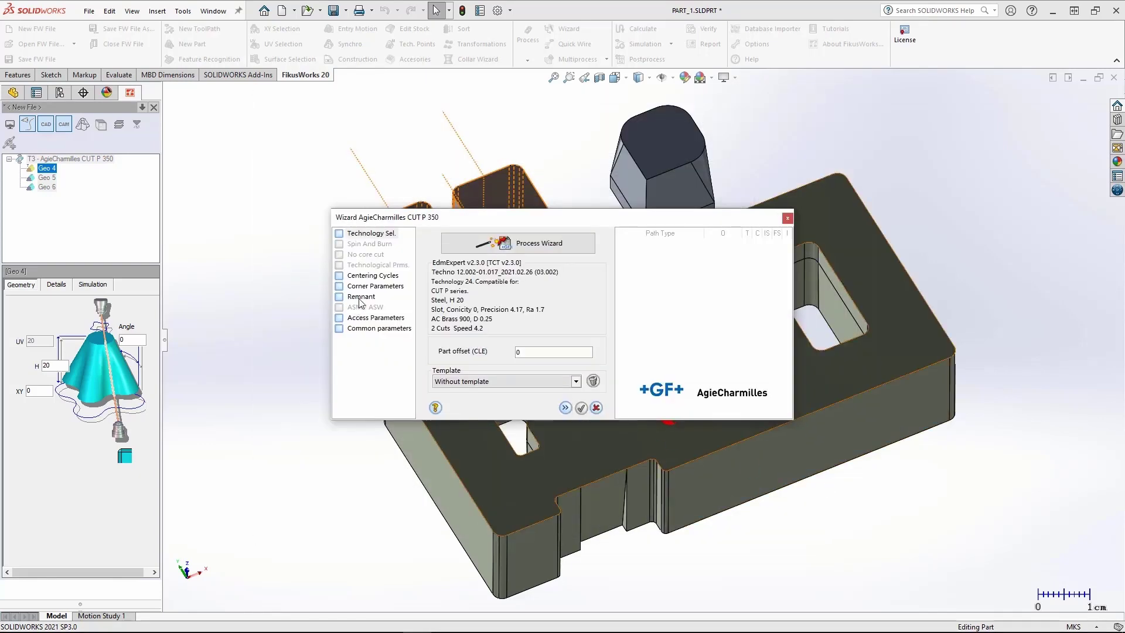
Step: Set the remnant to 1 and generate the Geo 4 toolpaths with the remaining wizard settings left at default
click(359, 298)
key(Tab)
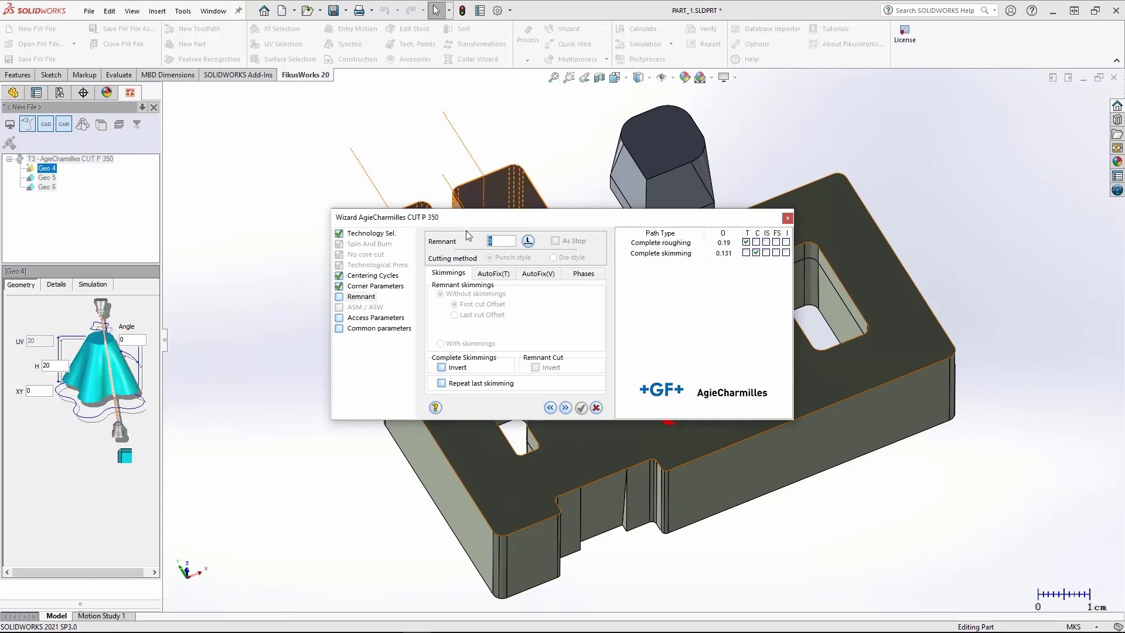
text(1)
click(565, 407)
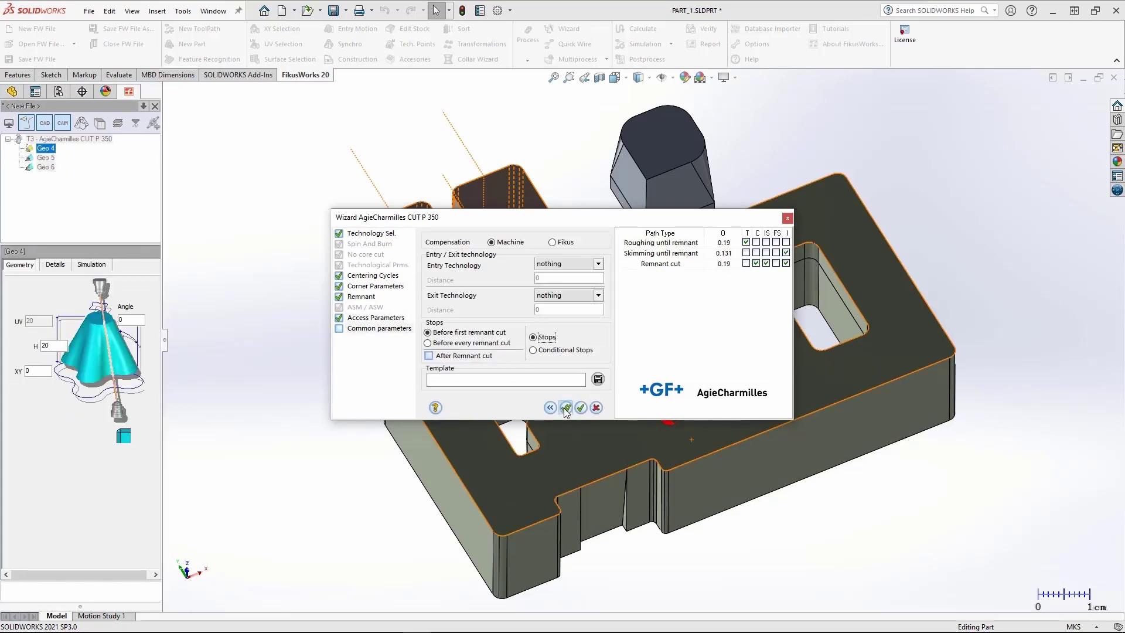
click(564, 409)
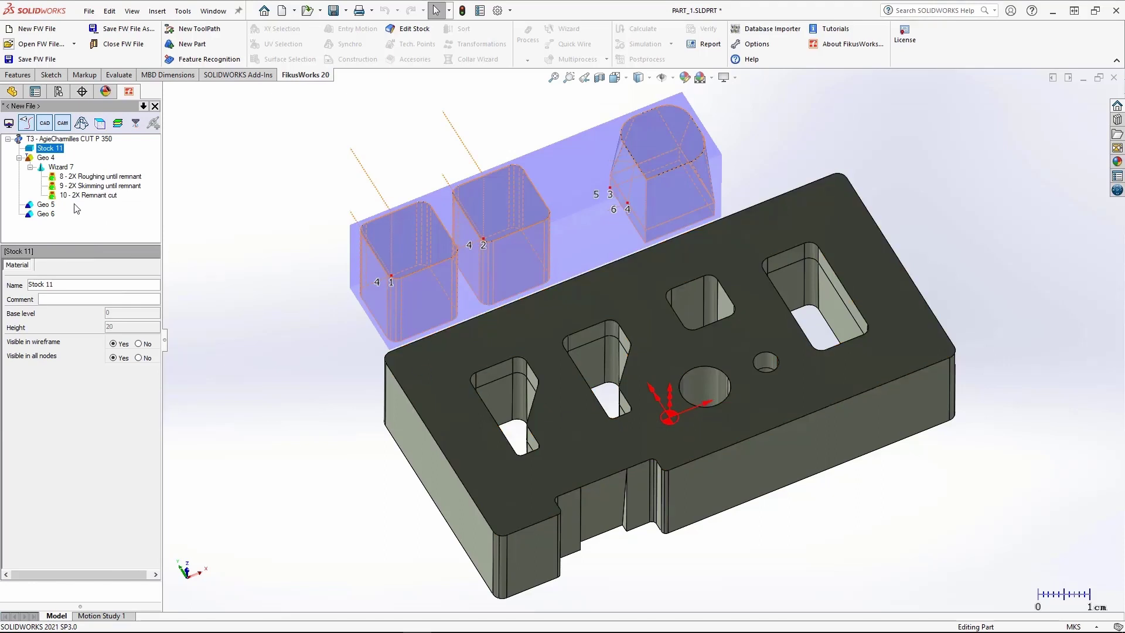
Step: Add an XY-perpendicular entry motion to Geo 5 at the base of the tapered block
click(46, 204)
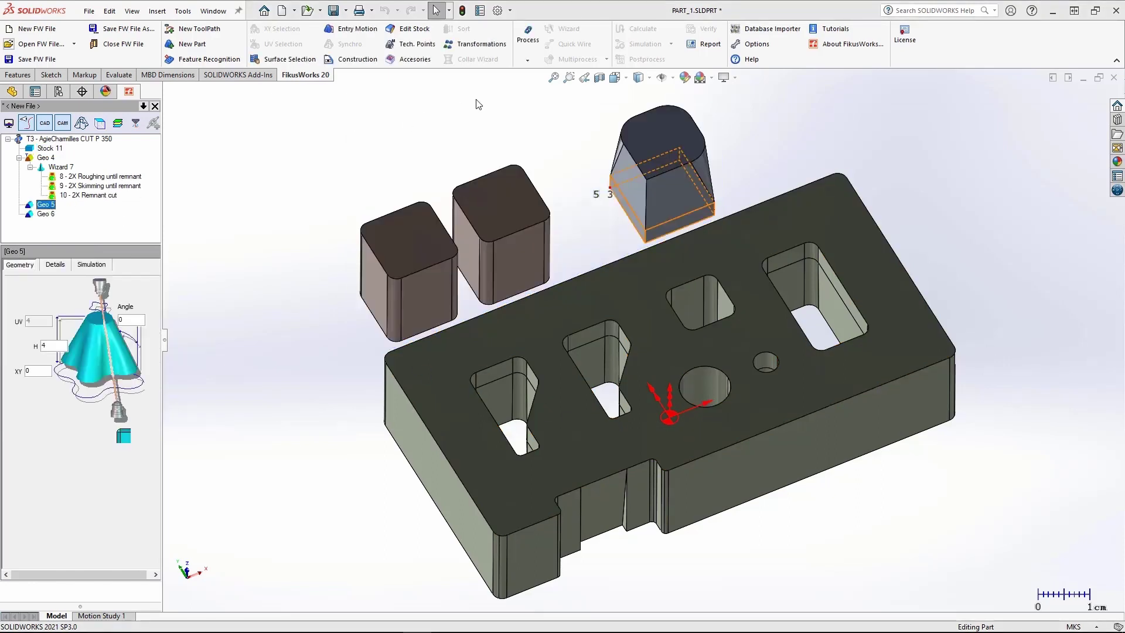
click(355, 28)
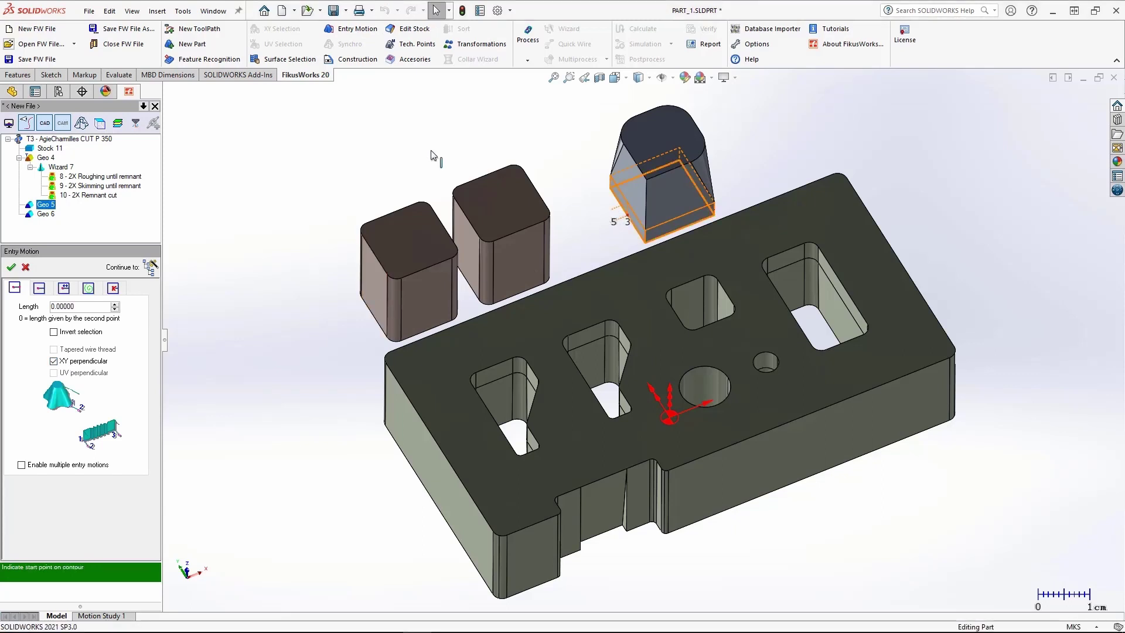
click(11, 268)
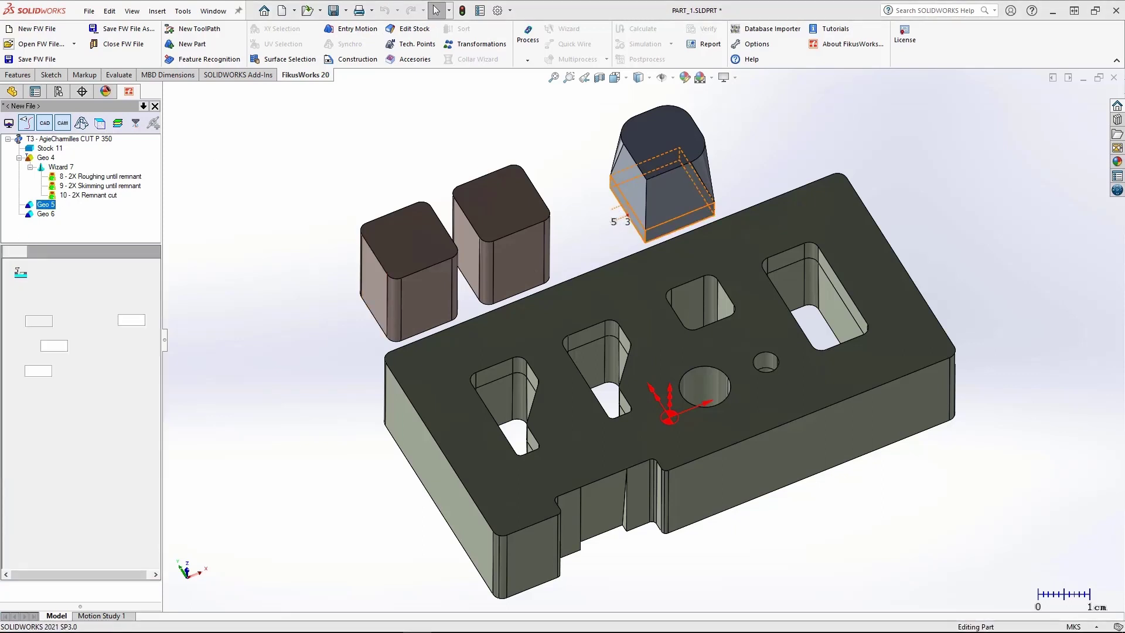
Step: Assign Geo 5 the two-cut AC Brass 900 0.10 mm wire sequence with Ra 1.80 in the machining wizard
click(46, 213)
click(46, 205)
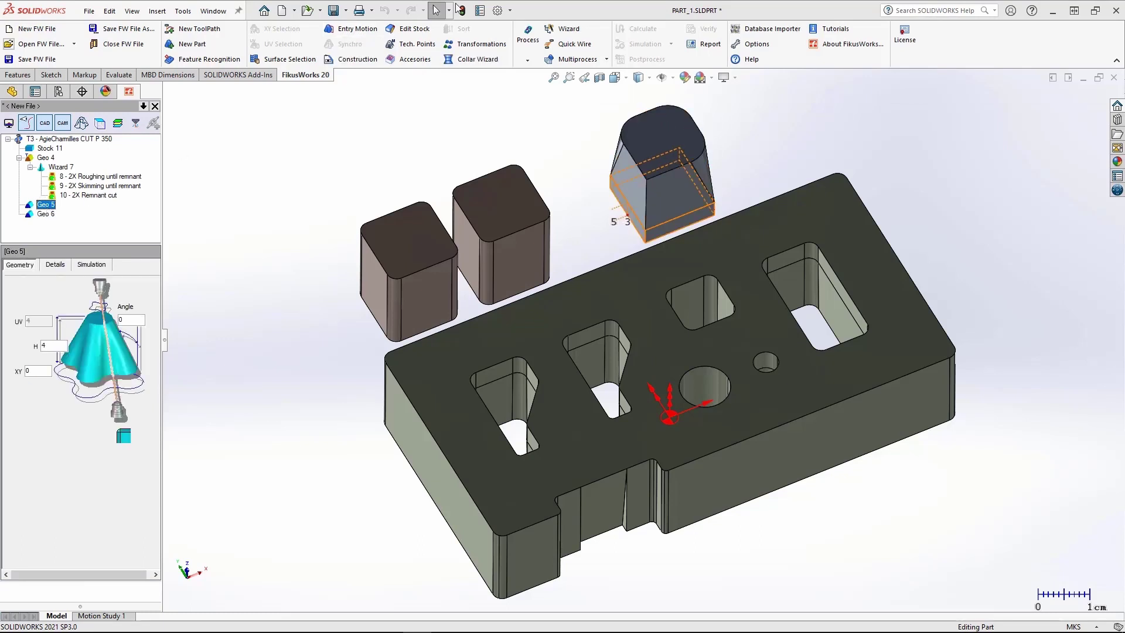
click(568, 31)
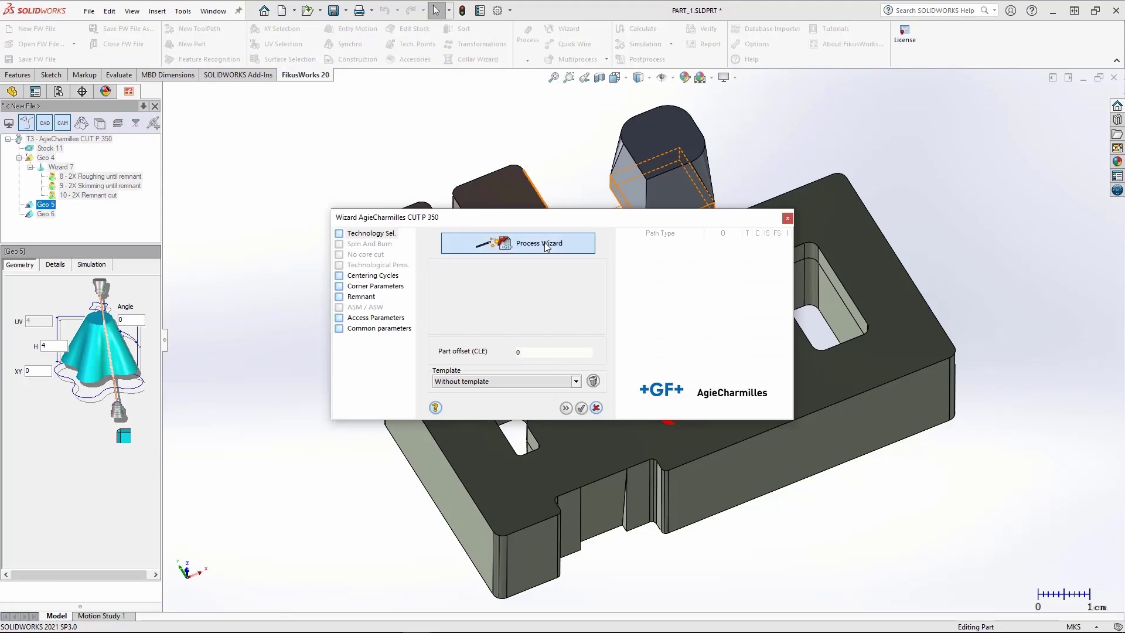
click(544, 241)
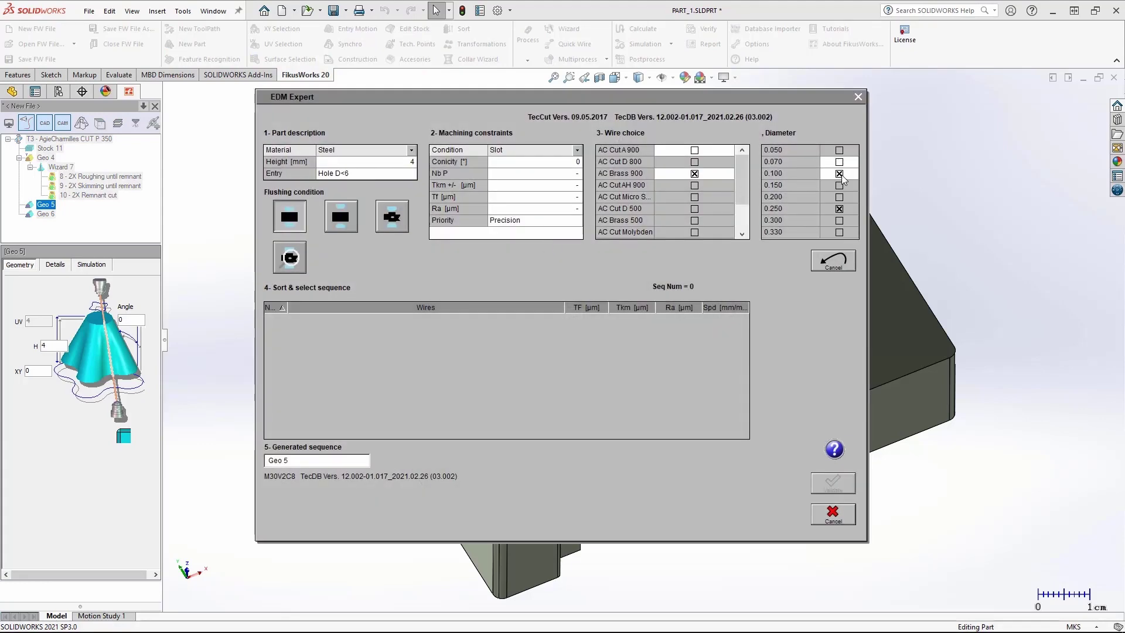
click(839, 209)
click(339, 330)
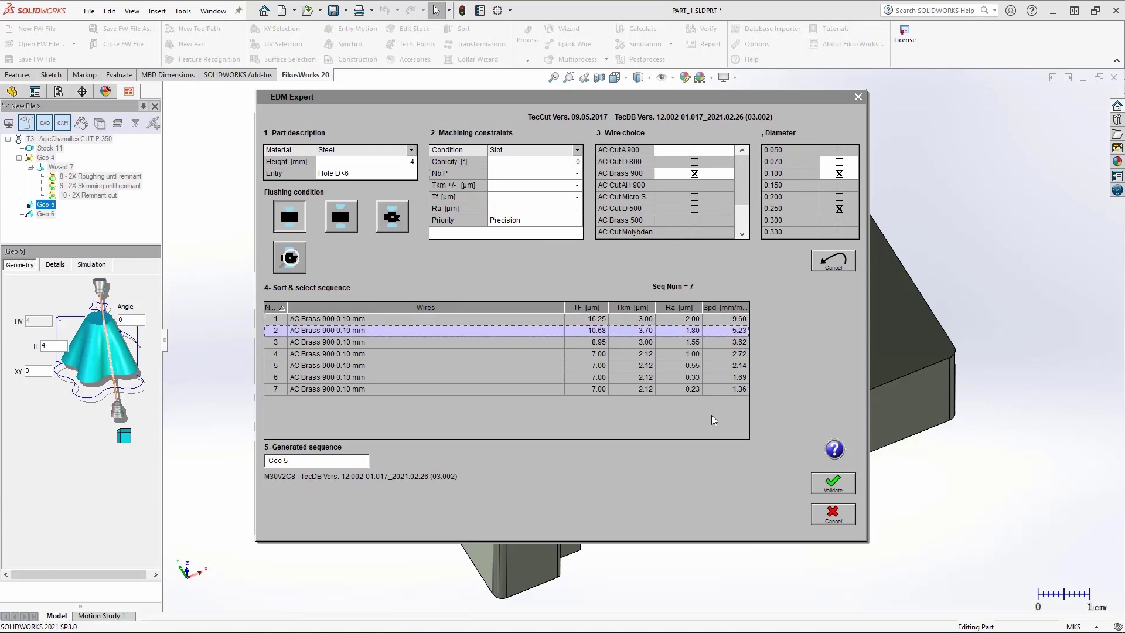
click(832, 483)
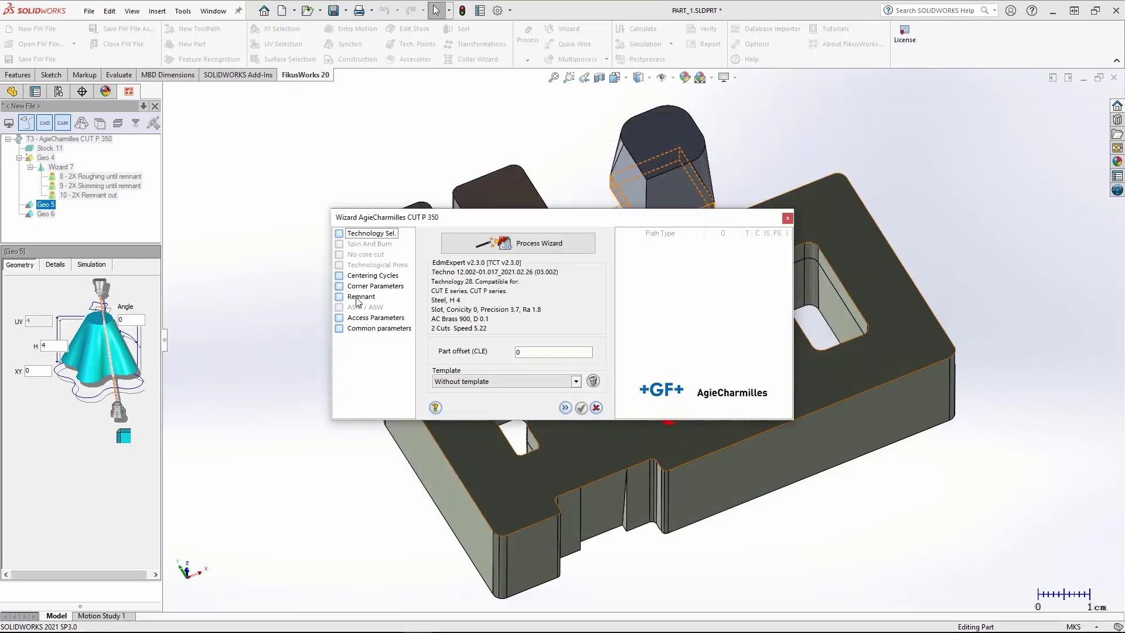
Step: Set the Geo 5 remnant to 1 in punch style and generate its toolpaths with the other wizard settings left at default
click(359, 297)
drag(496, 241, 478, 241)
text(1)
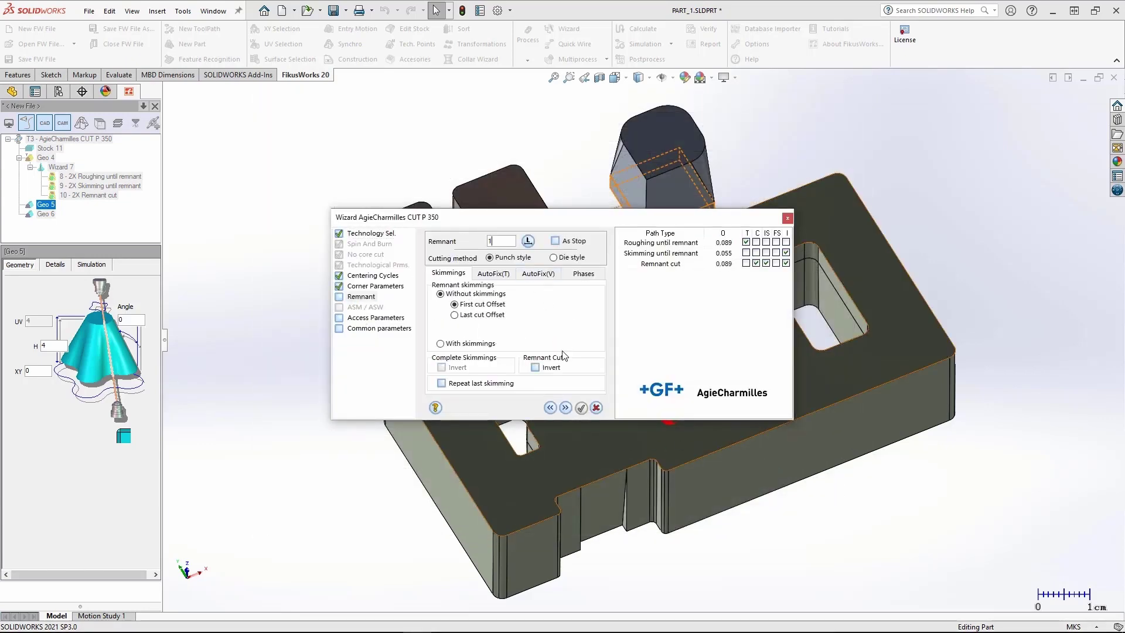
click(567, 407)
click(566, 408)
click(566, 408)
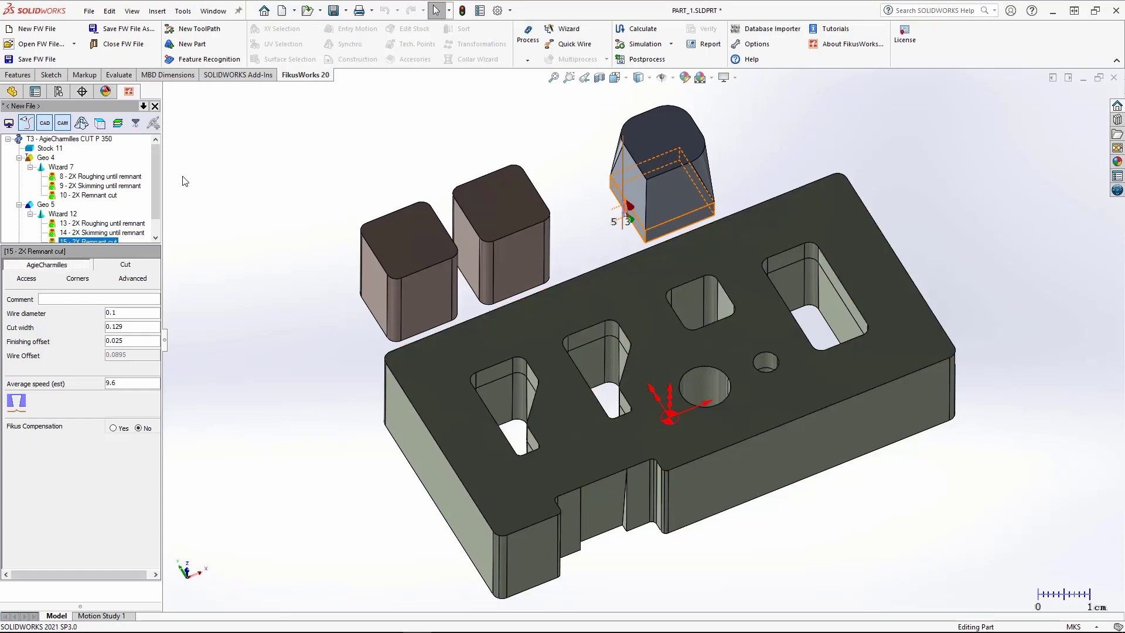
Step: Assign Geo 6 the AC Brass 900 0.25 mm wire sequence with Ra 2.80 in the machining wizard
click(45, 232)
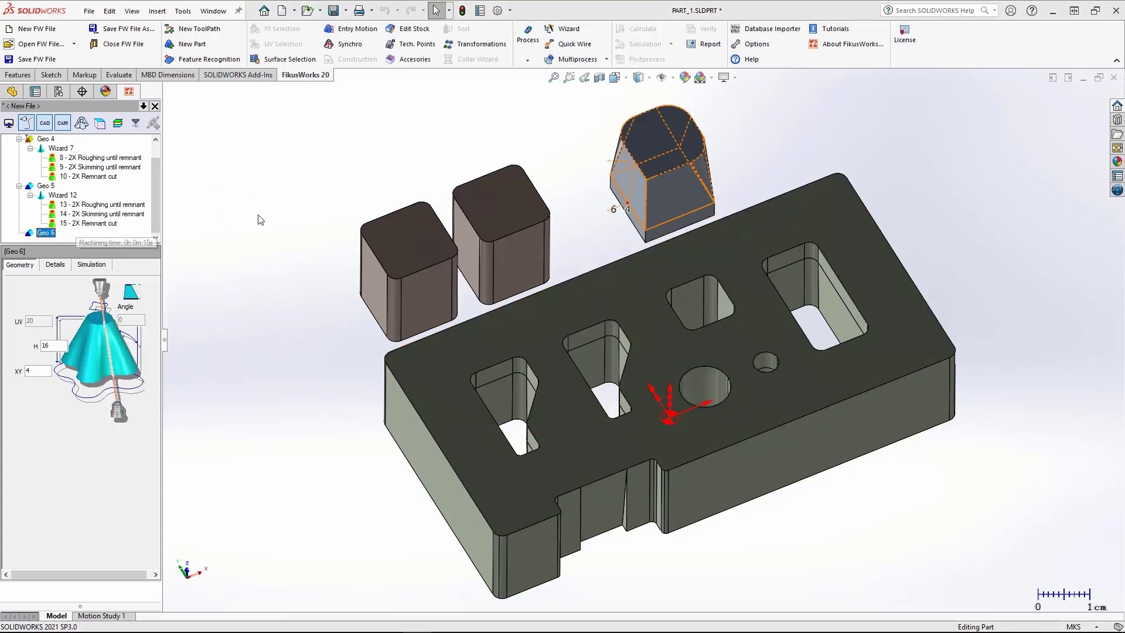
click(565, 30)
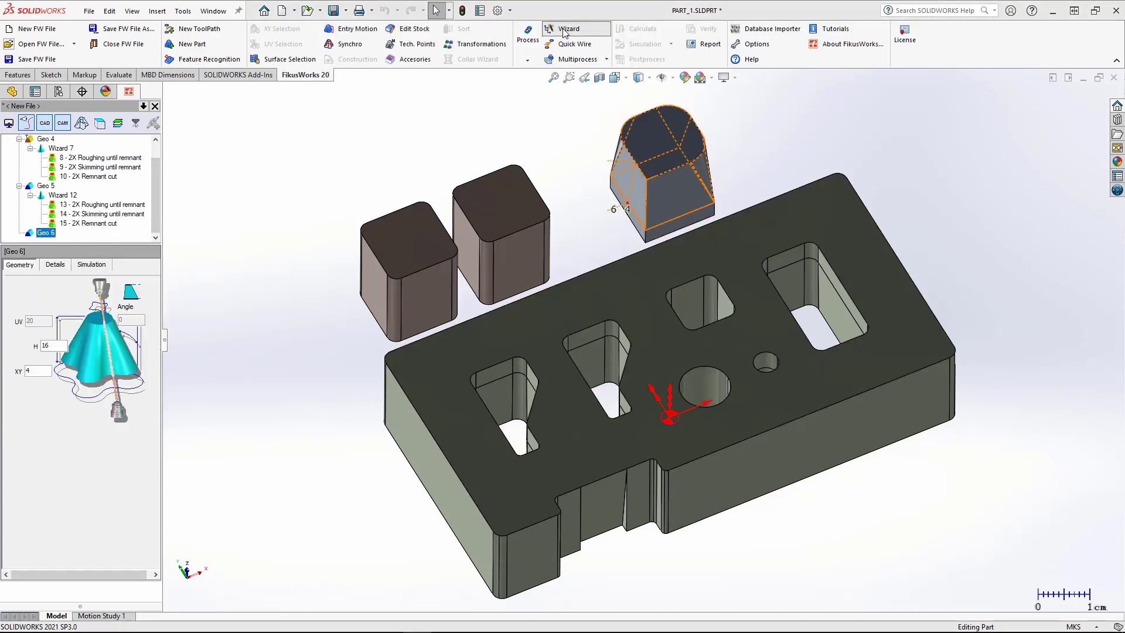
click(535, 247)
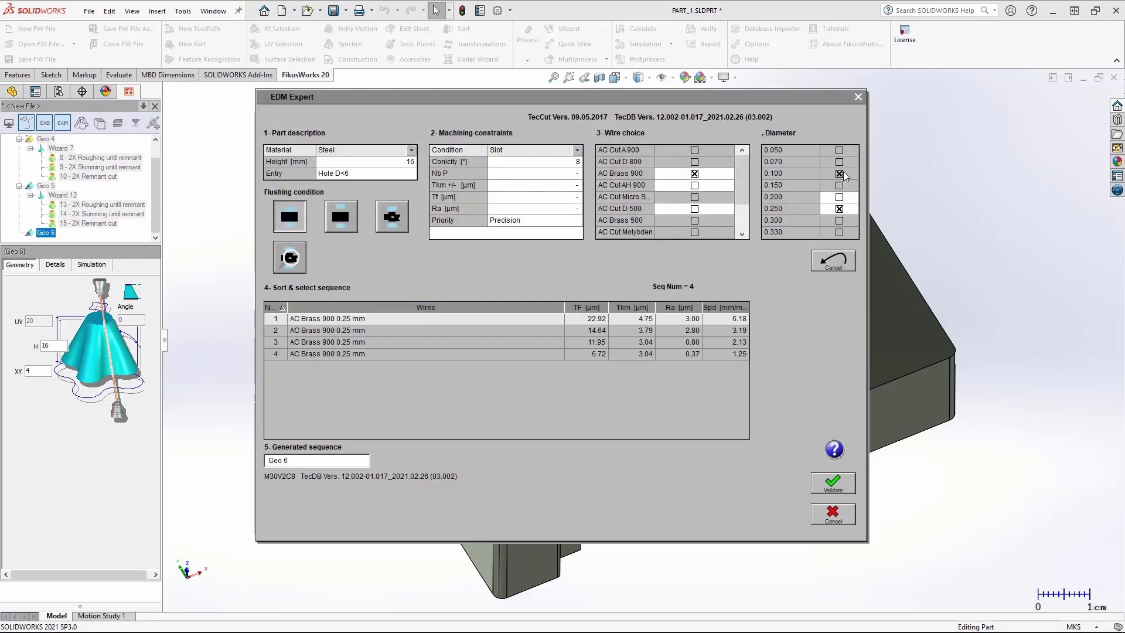
click(340, 330)
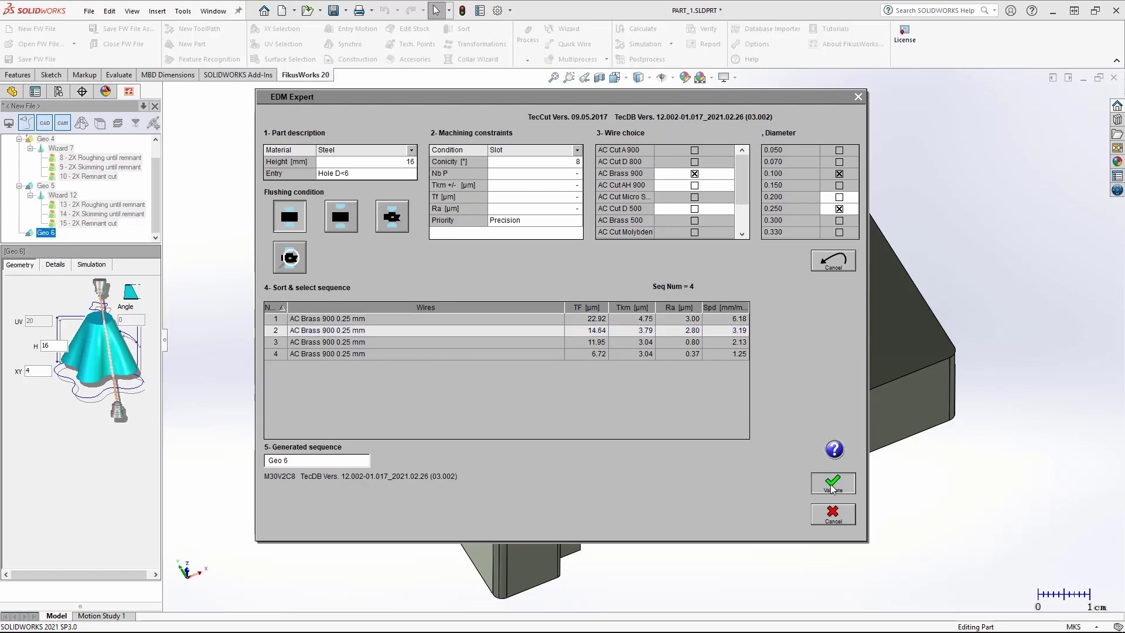
click(833, 484)
Step: Set the Geo 6 remnant to 1 and generate its toolpaths with the other wizard settings left at default
click(565, 408)
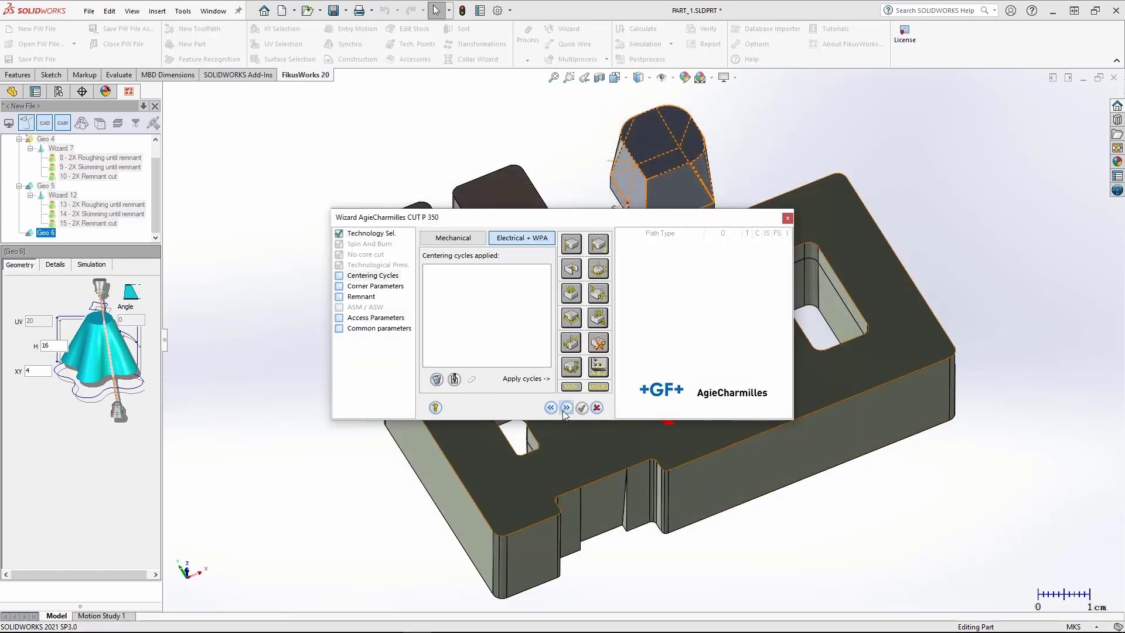
click(565, 408)
click(565, 408)
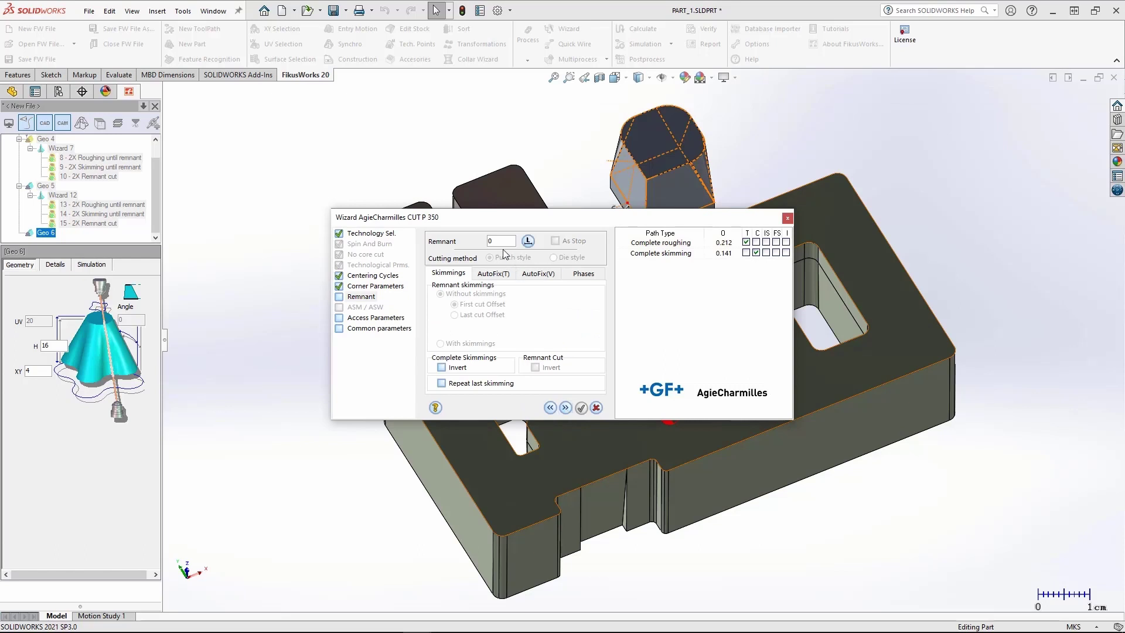
text(1)
click(566, 408)
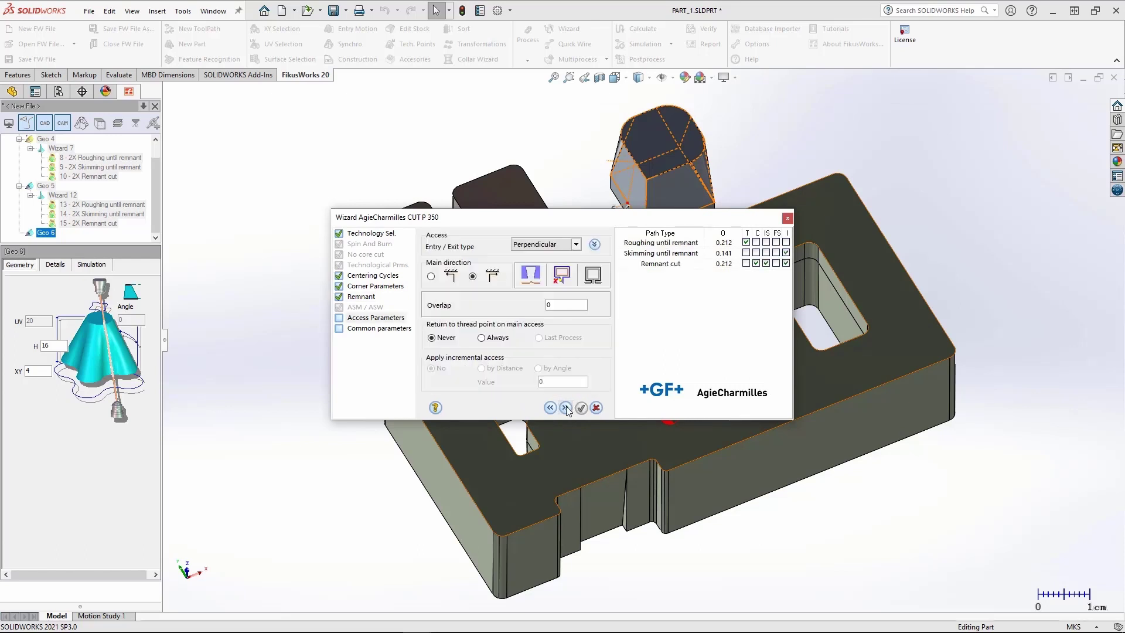
click(566, 409)
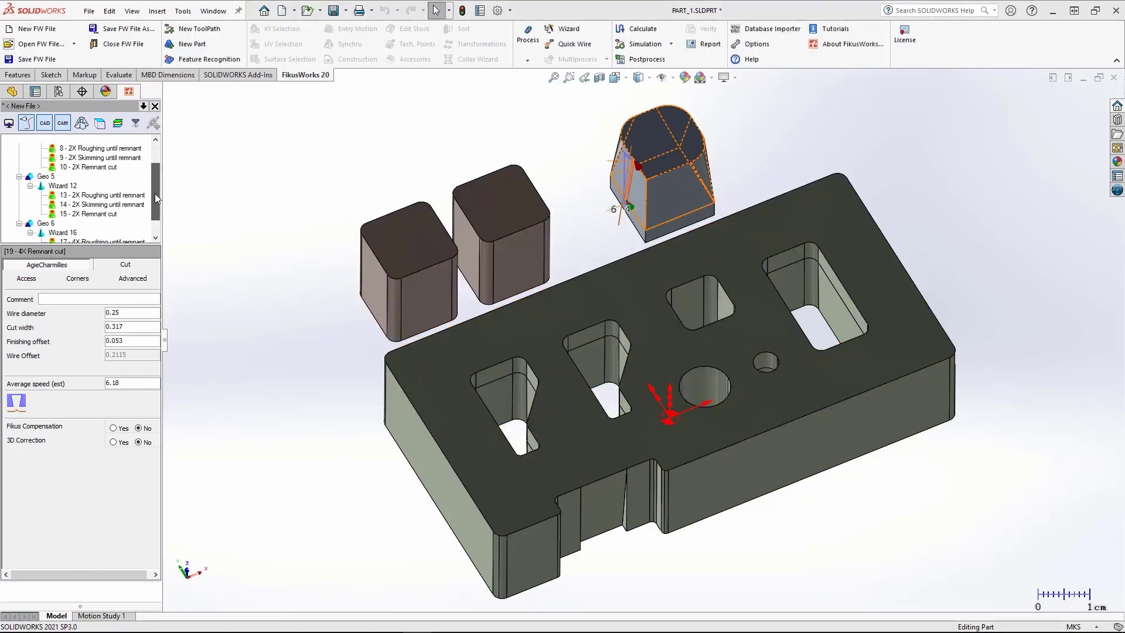
Step: Create a new toolpath for the AgieCharmilles CUT P 350, keeping the Origin reference and machine zero at 0
drag(154, 194, 149, 164)
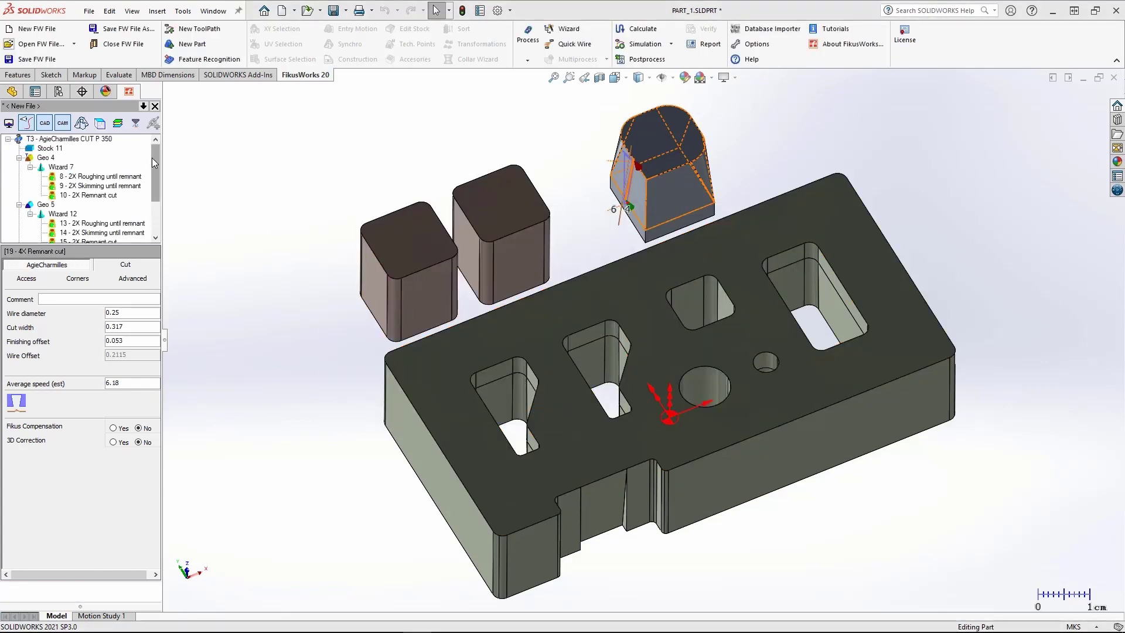
click(190, 29)
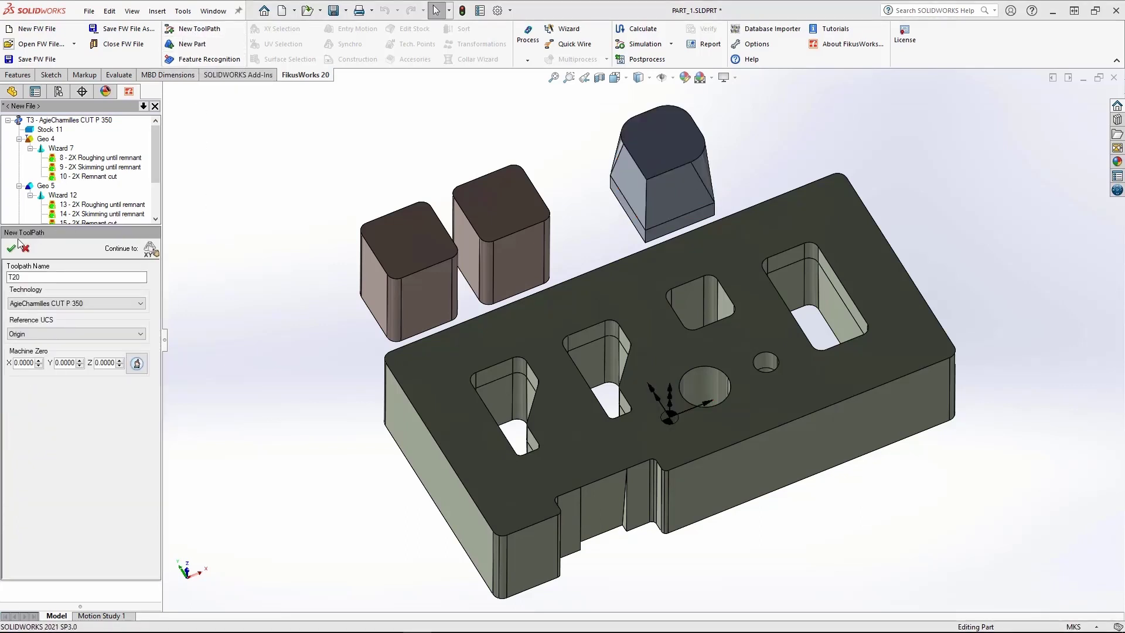
click(10, 250)
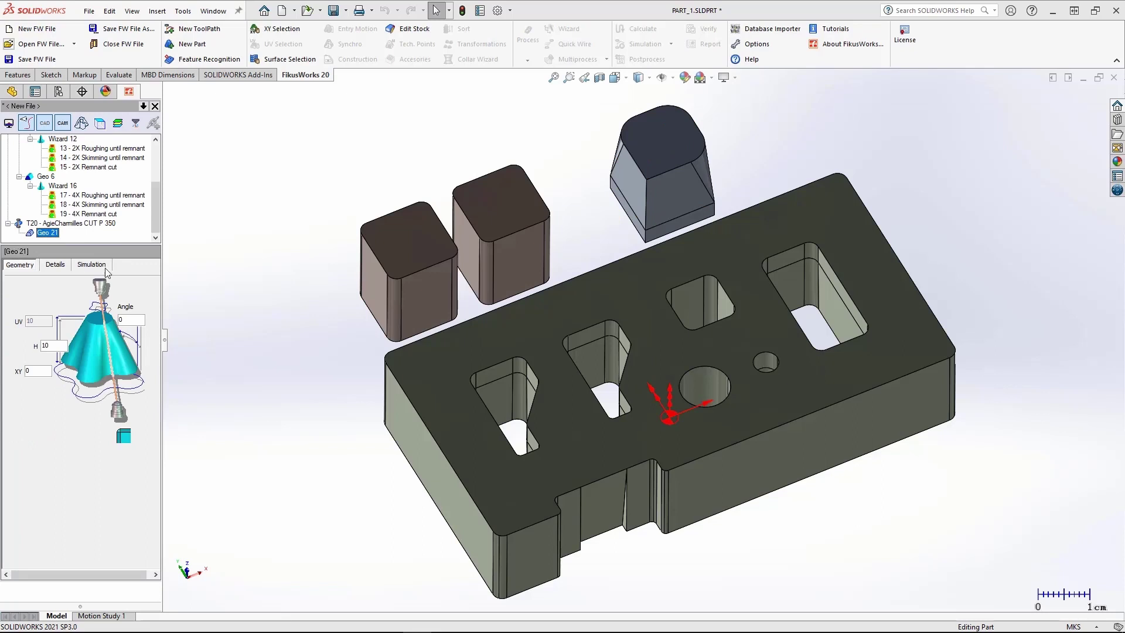
Step: Define Geo 21 from the tangent upper wall faces of the two irregular pockets in the plate, with auto entry motion enabled
click(288, 60)
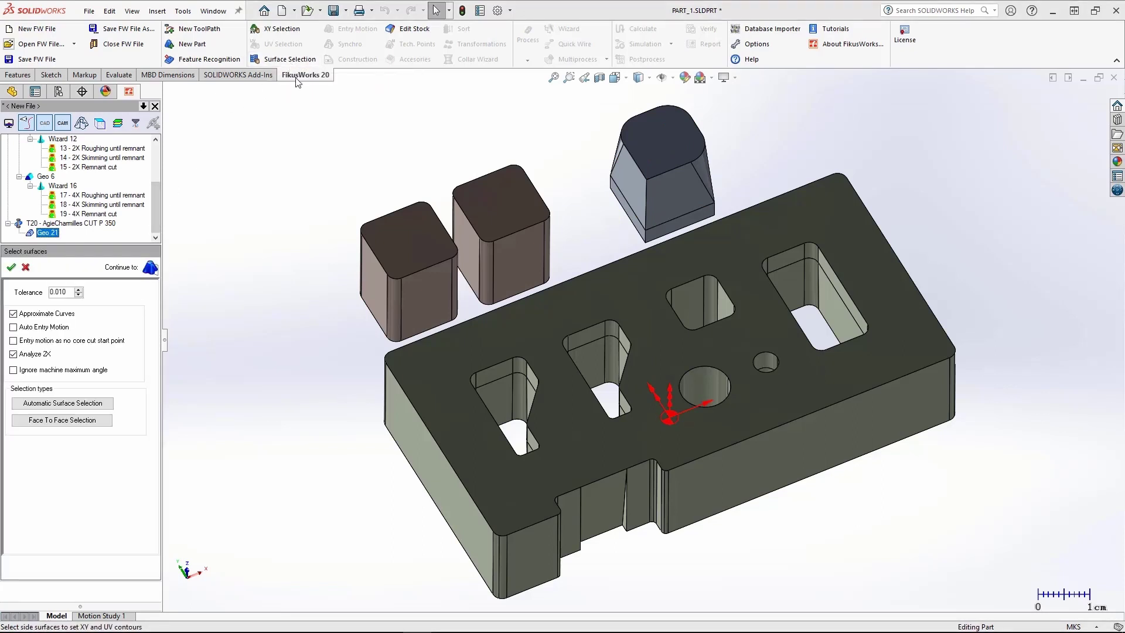
right_click(497, 371)
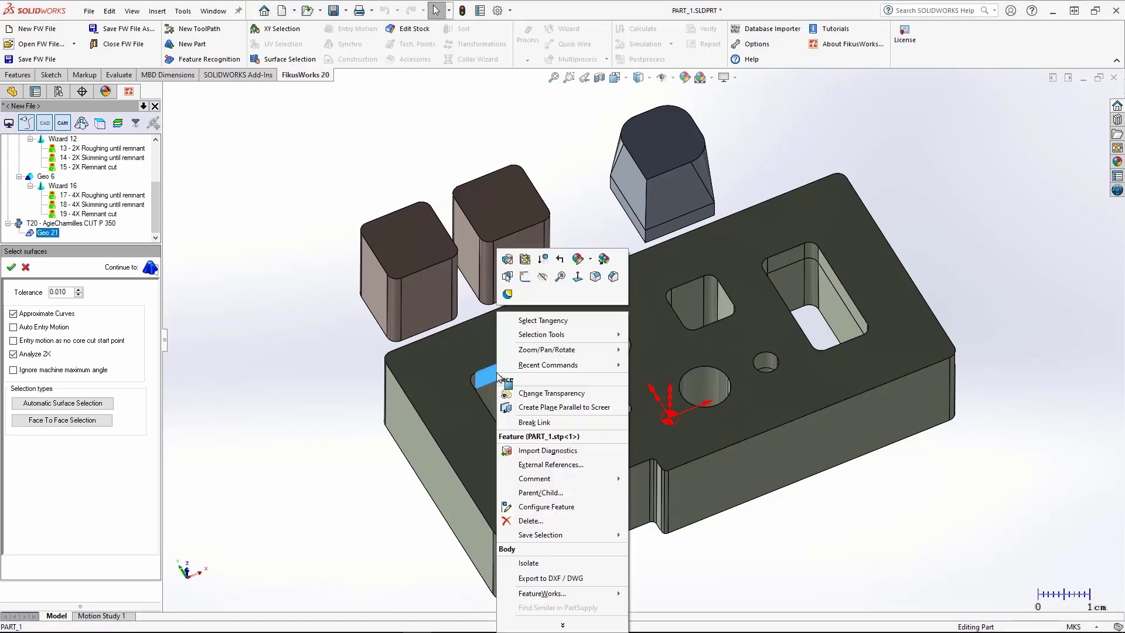
click(521, 319)
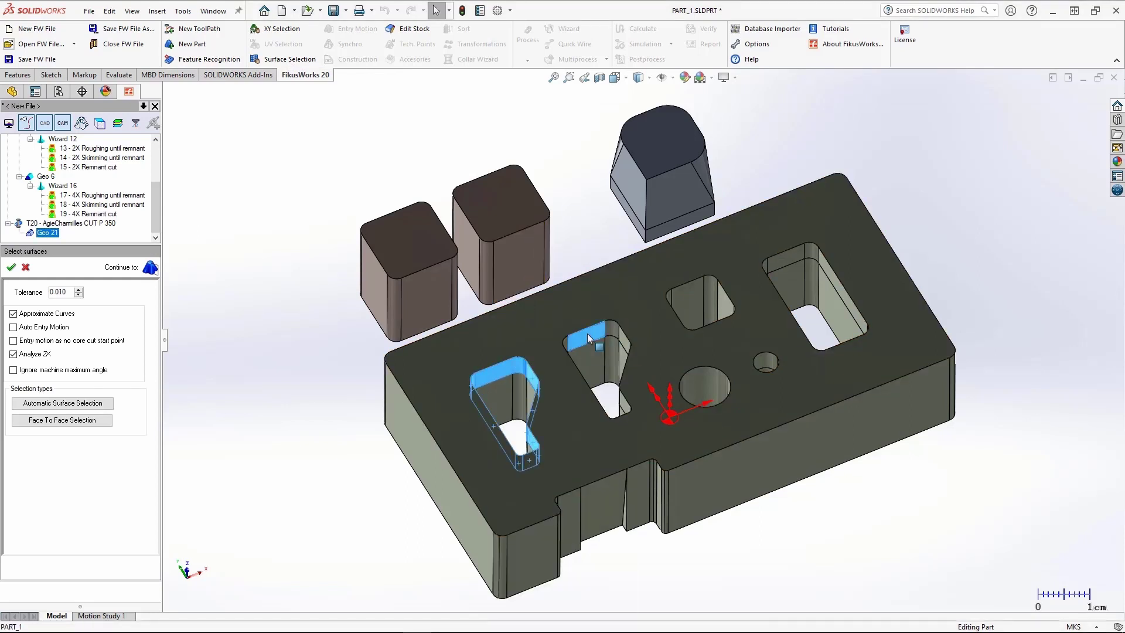
right_click(589, 329)
click(593, 318)
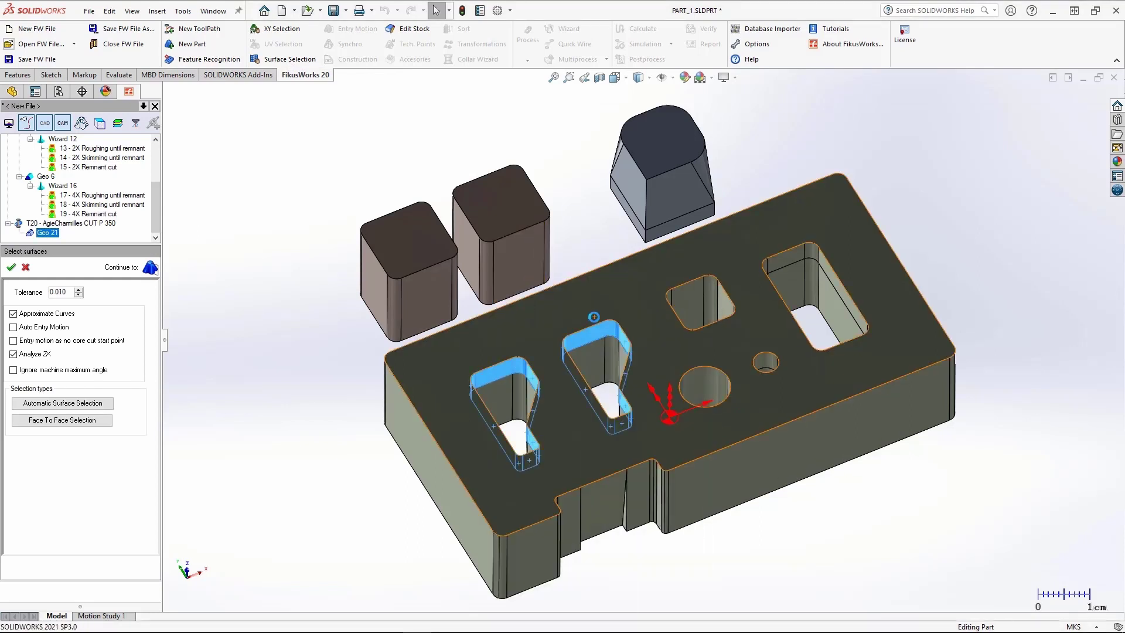
click(56, 330)
click(11, 269)
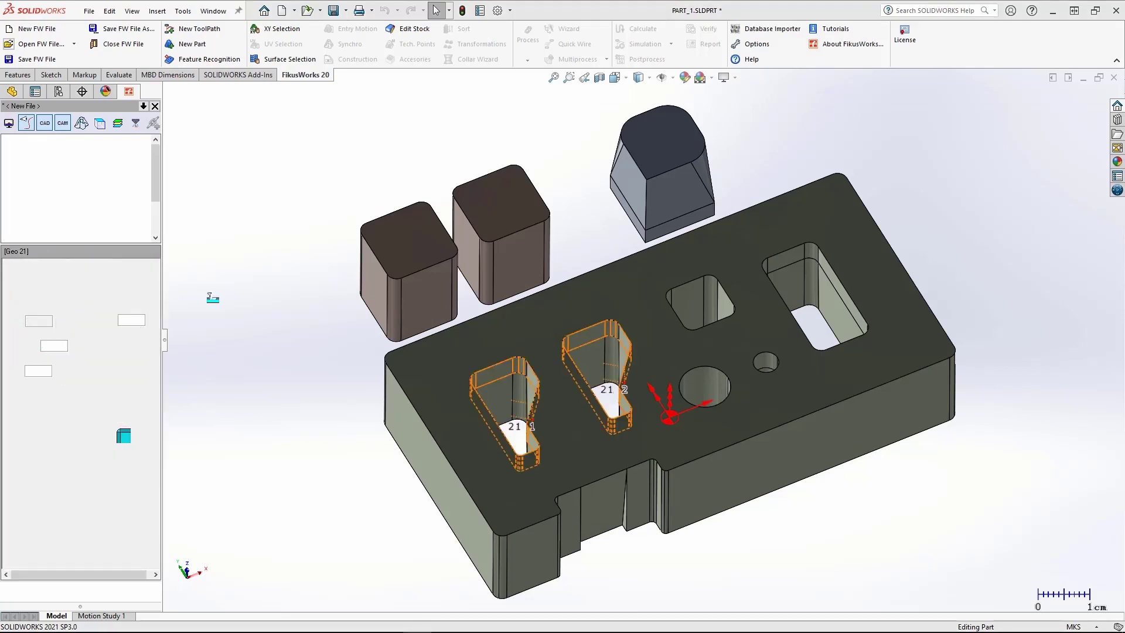
Step: Add a new part and define its geometry from the rounded-square pocket's walls using smart surface loop selection
click(197, 44)
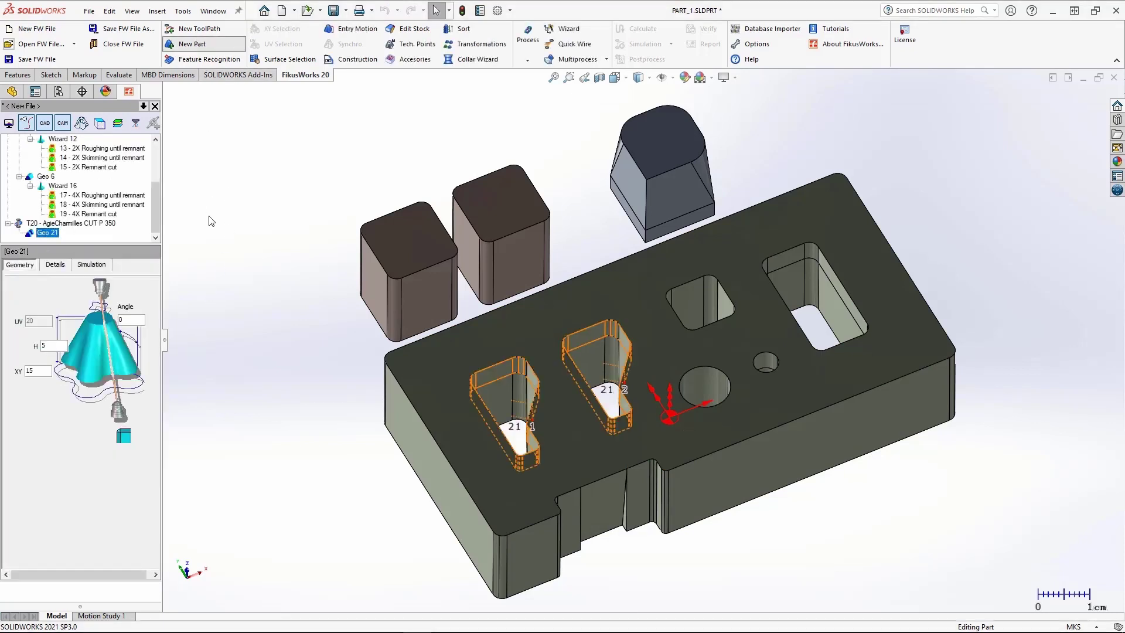
click(288, 59)
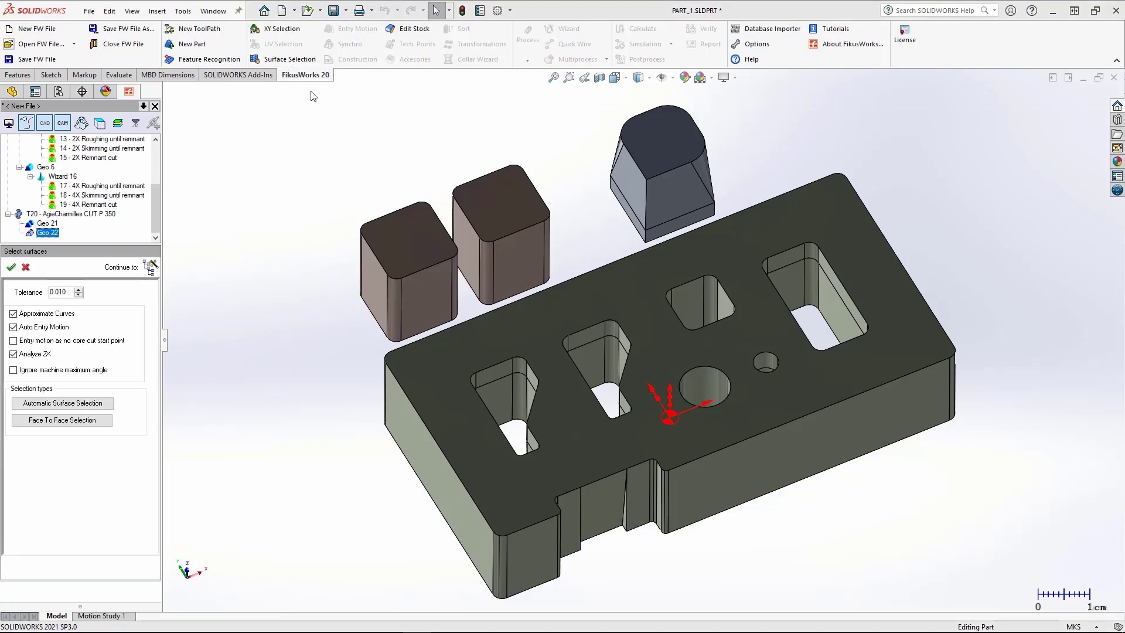
click(694, 300)
right_click(695, 300)
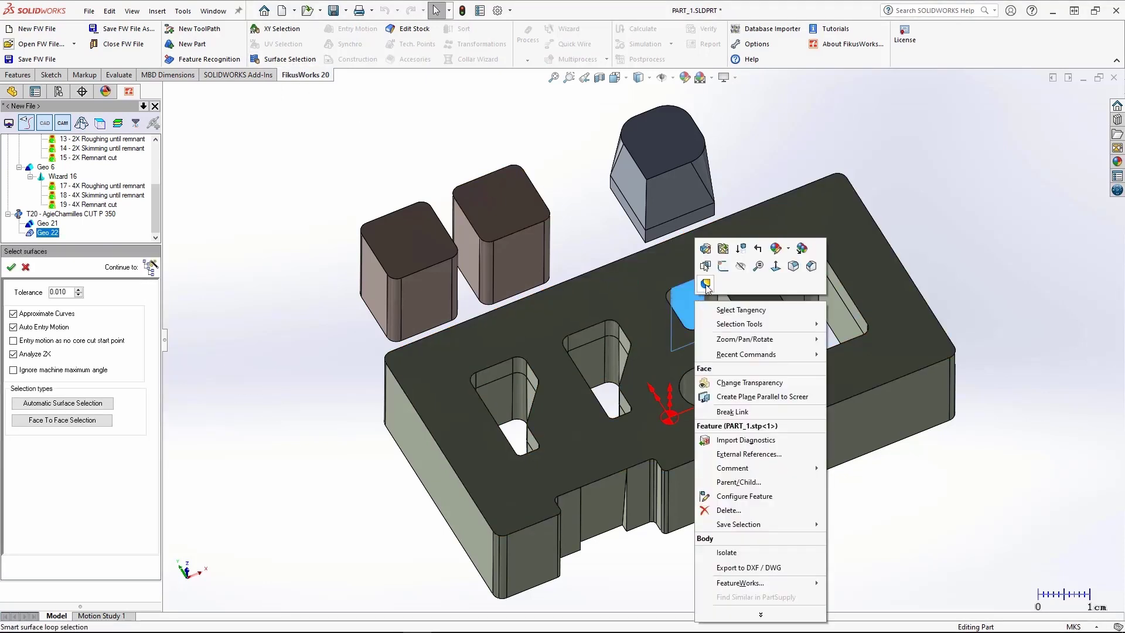
click(705, 283)
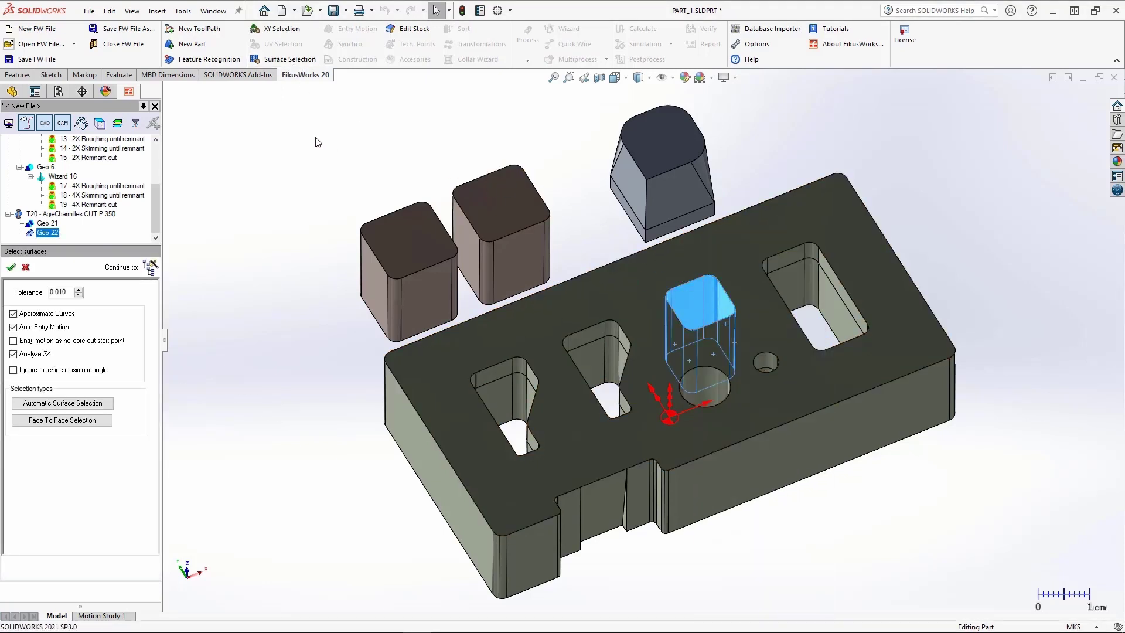
click(11, 267)
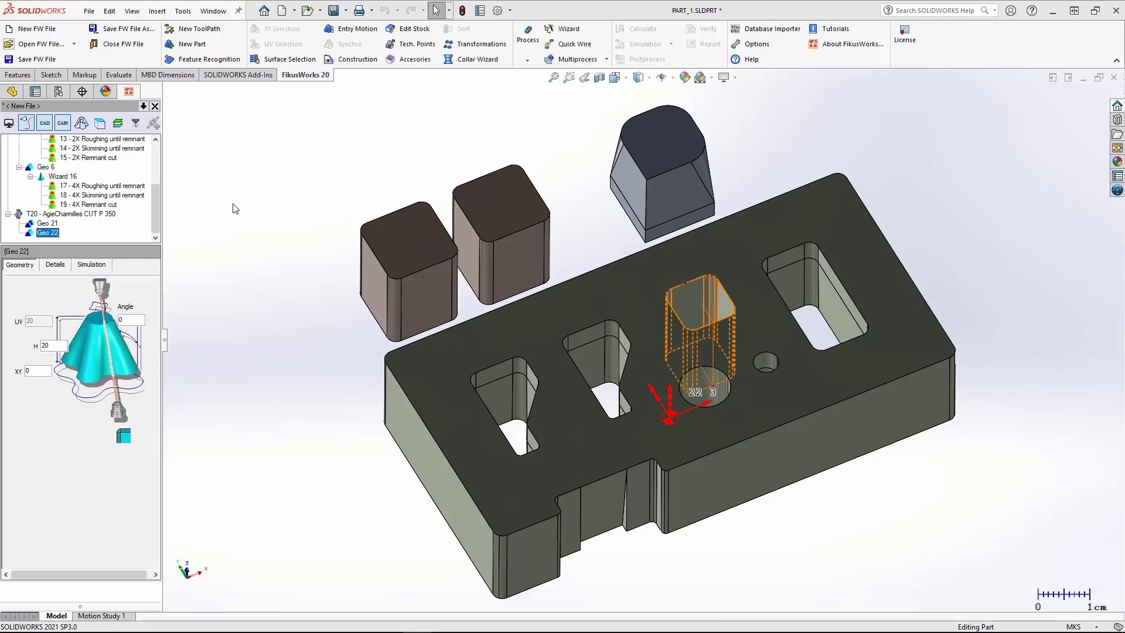
Step: Add another part and define its geometry from the wall surfaces of the large round hole
click(194, 47)
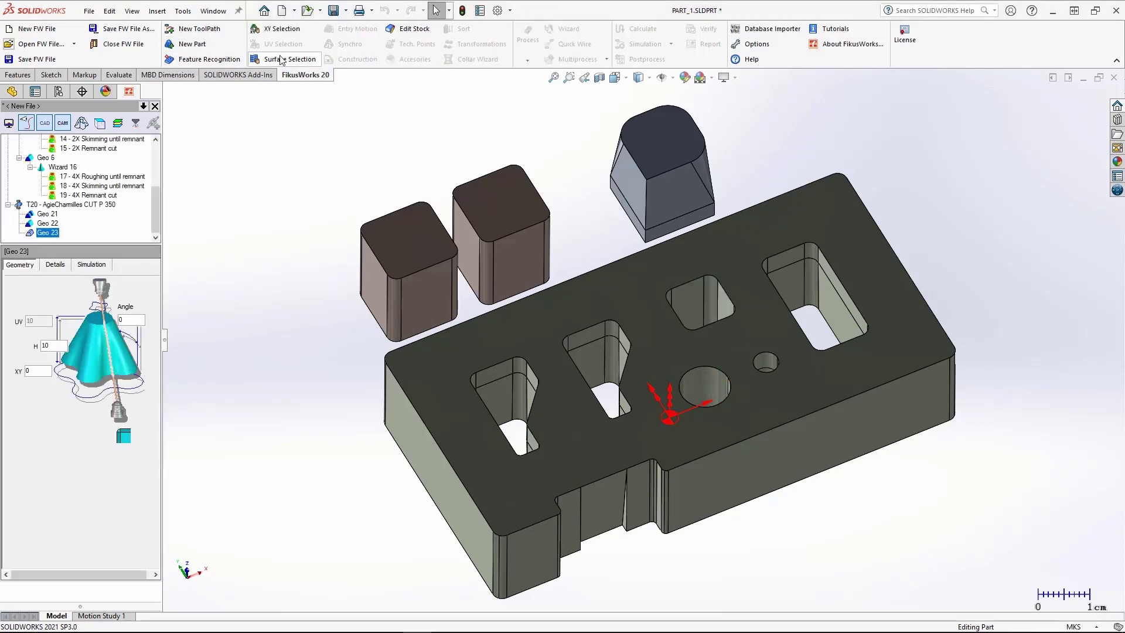
click(696, 385)
right_click(698, 387)
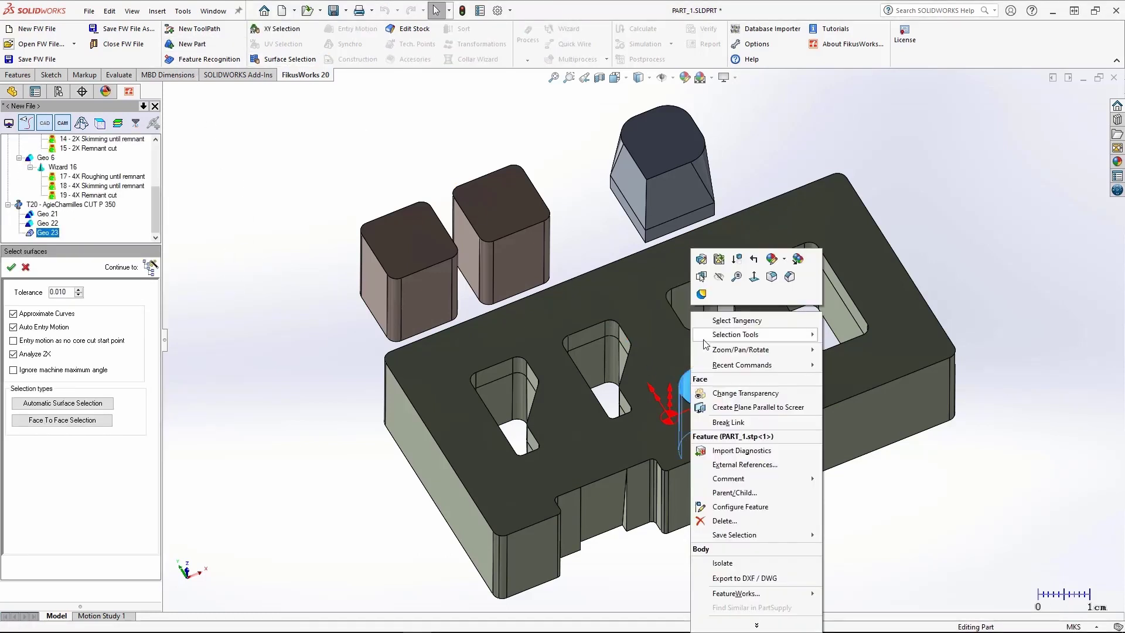
key(Escape)
click(10, 267)
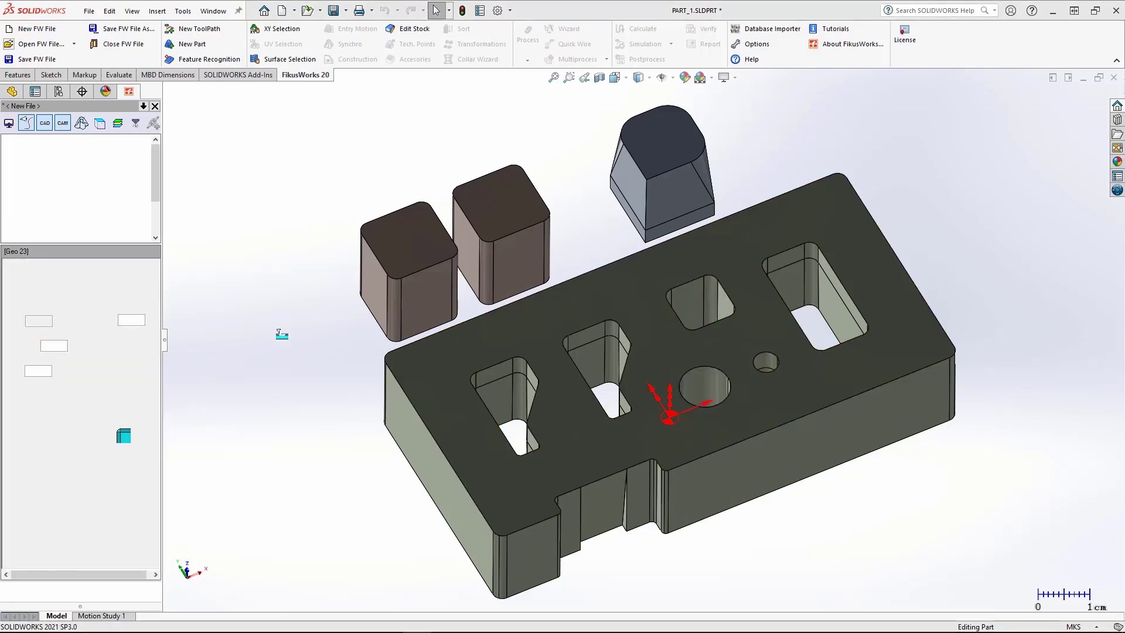
Step: Add another part and define its geometry from the tangent wall faces of the small round hole
click(194, 45)
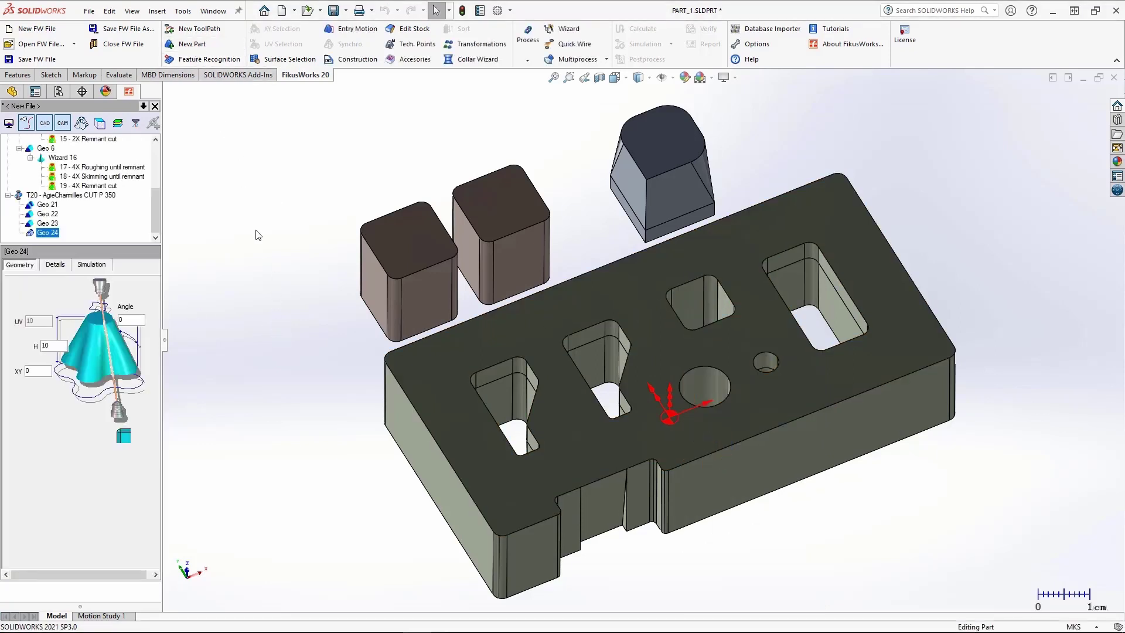
click(275, 61)
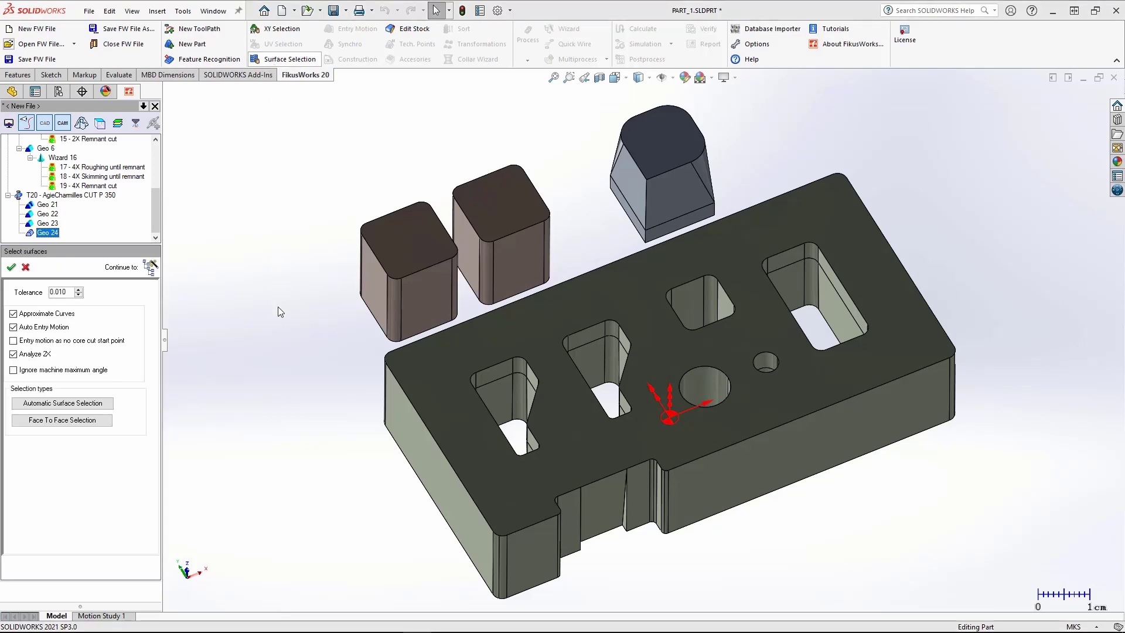
right_click(768, 360)
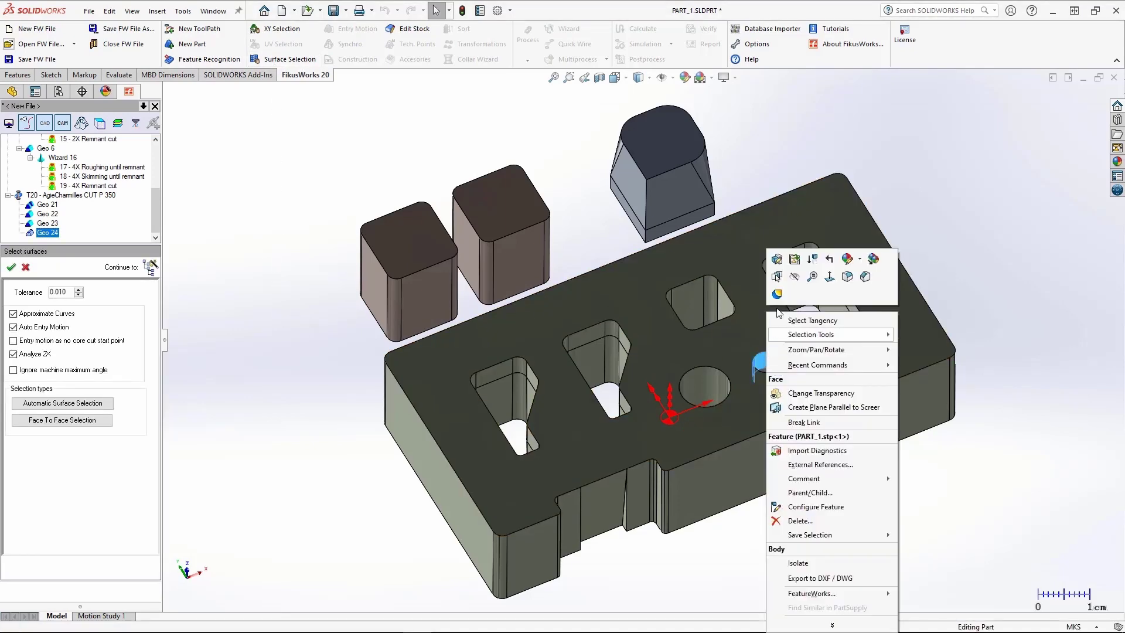
click(787, 322)
click(11, 268)
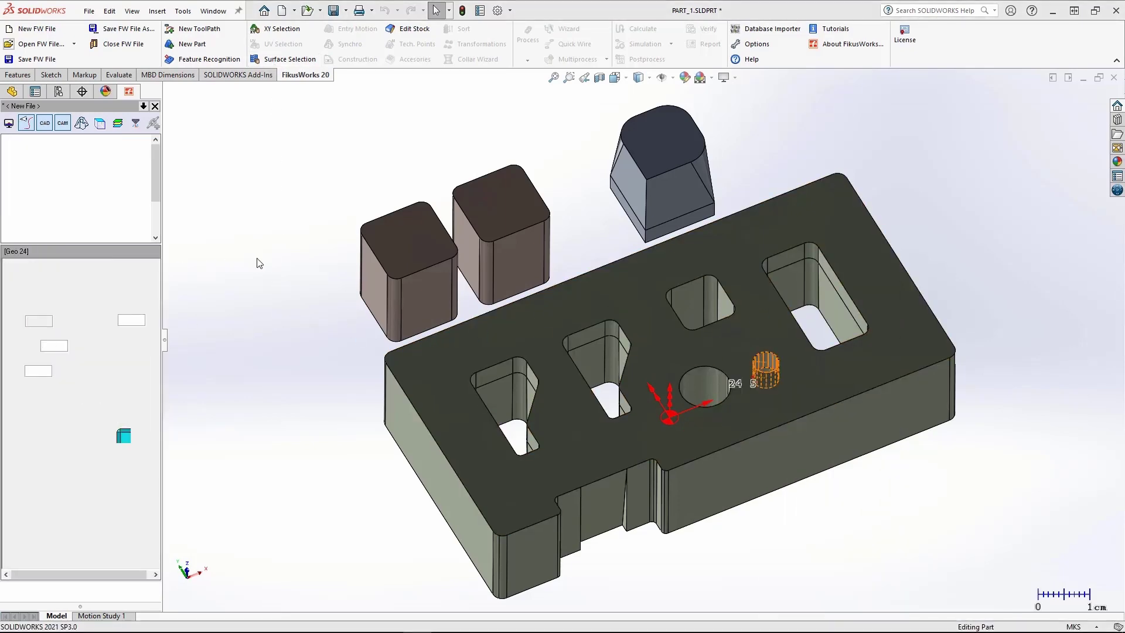
right_click(786, 260)
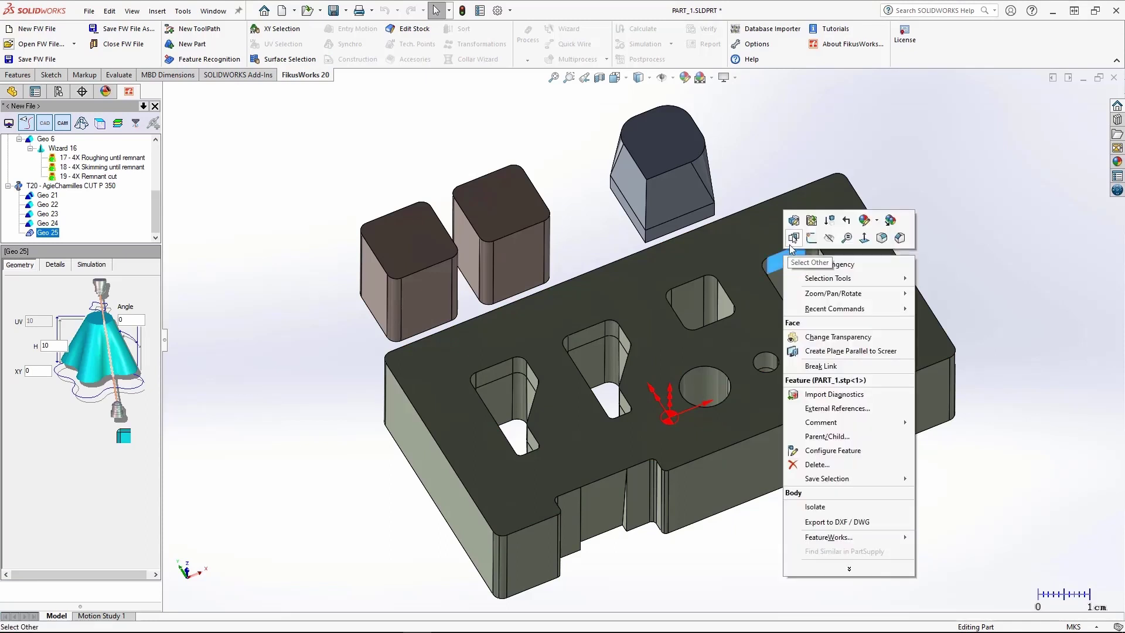
click(780, 262)
click(929, 198)
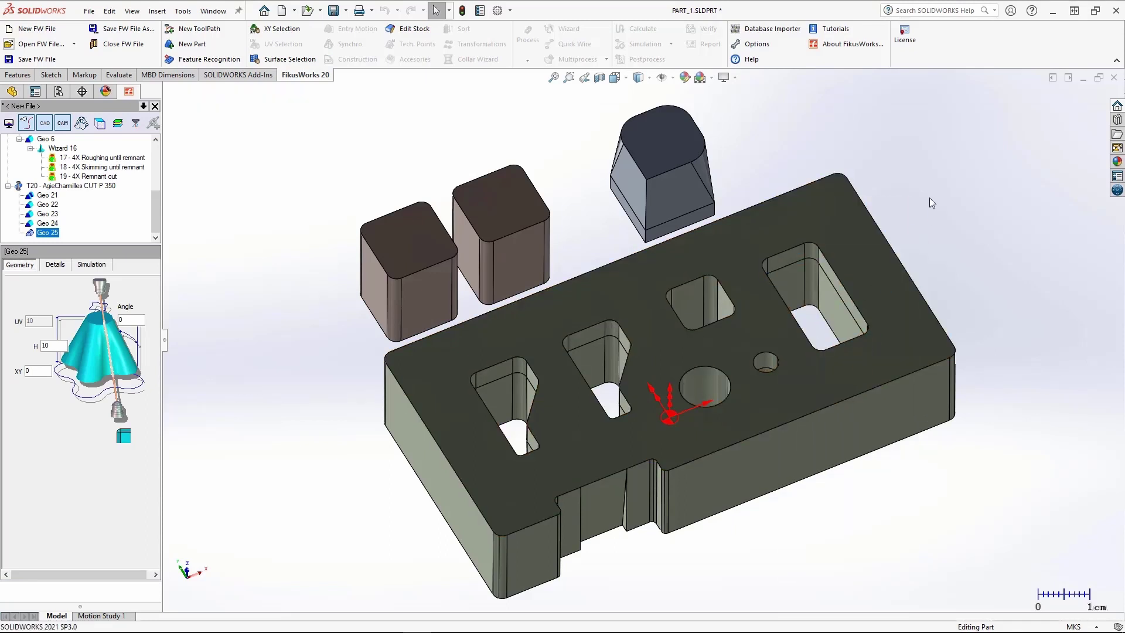
Step: Define Geo 25 from the upper wall loop of the large rectangular pocket, continuing the smart surface selection along Face 1
click(290, 59)
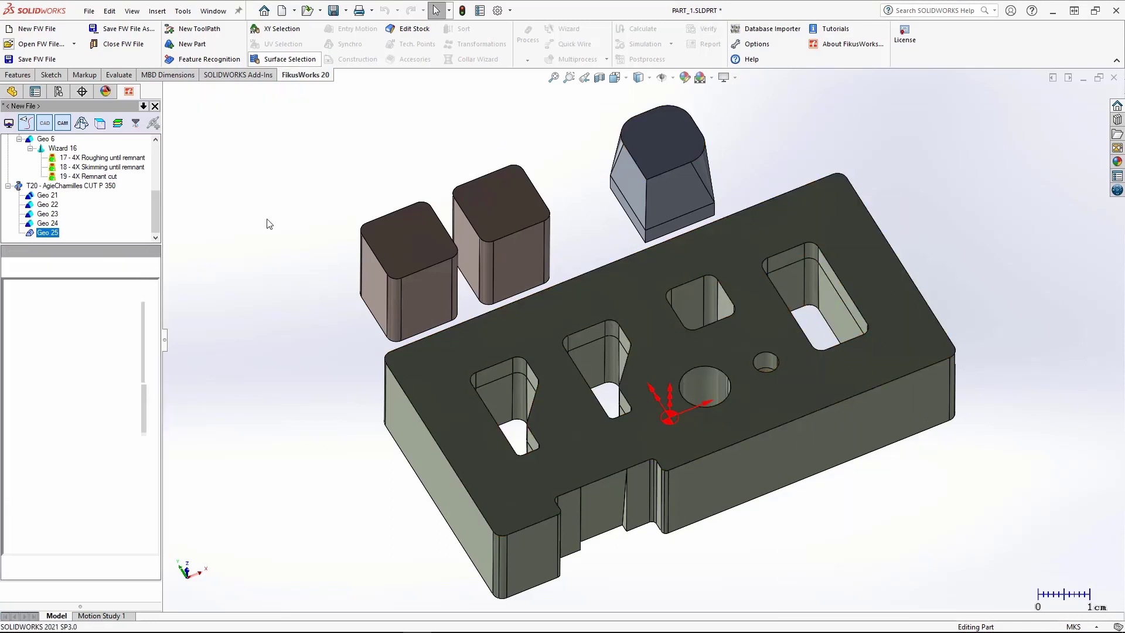
right_click(794, 254)
click(802, 238)
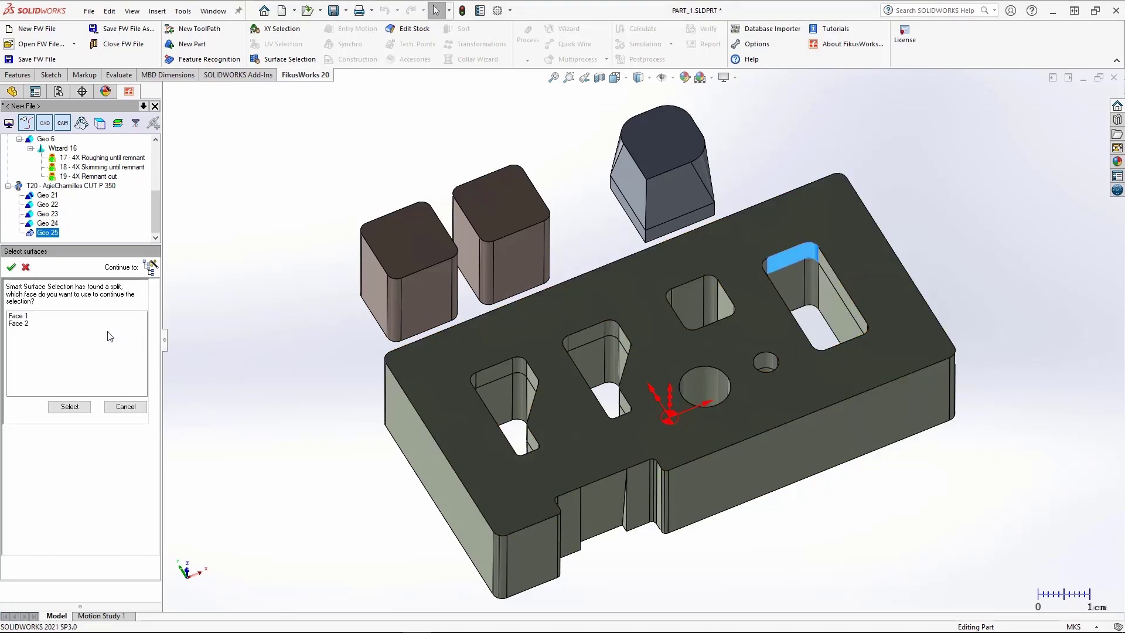
click(24, 326)
click(25, 317)
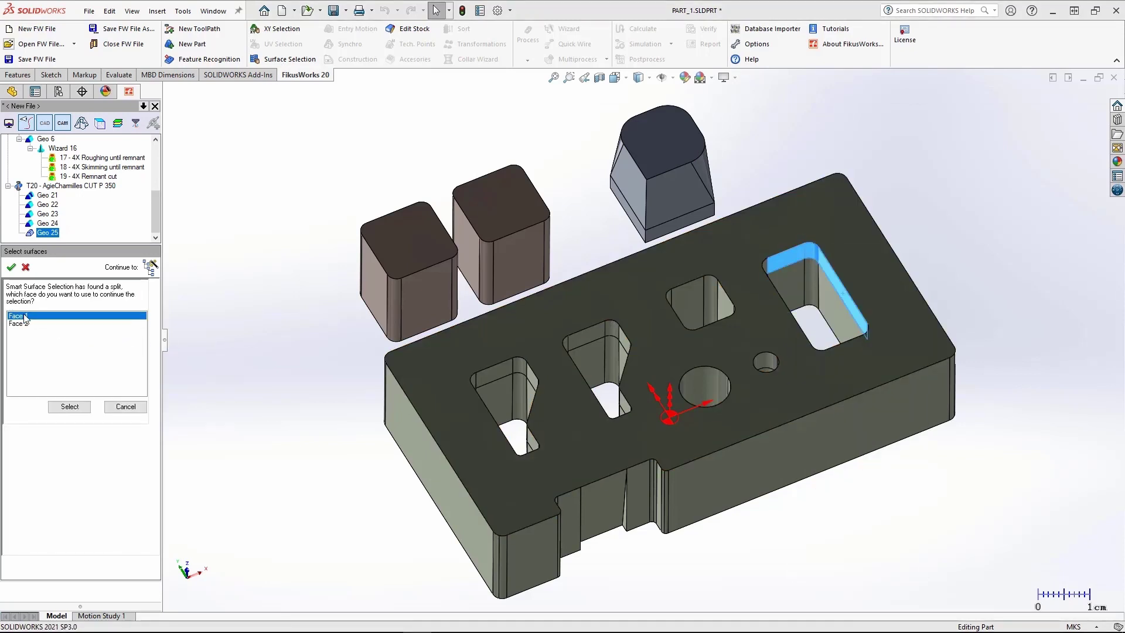
click(70, 406)
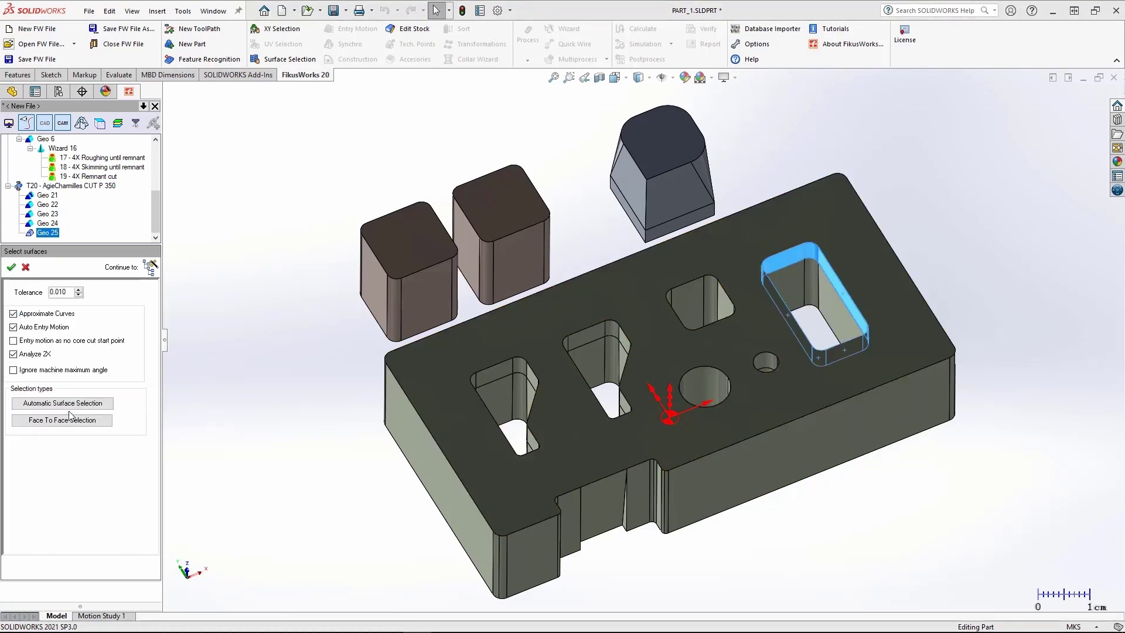
click(12, 269)
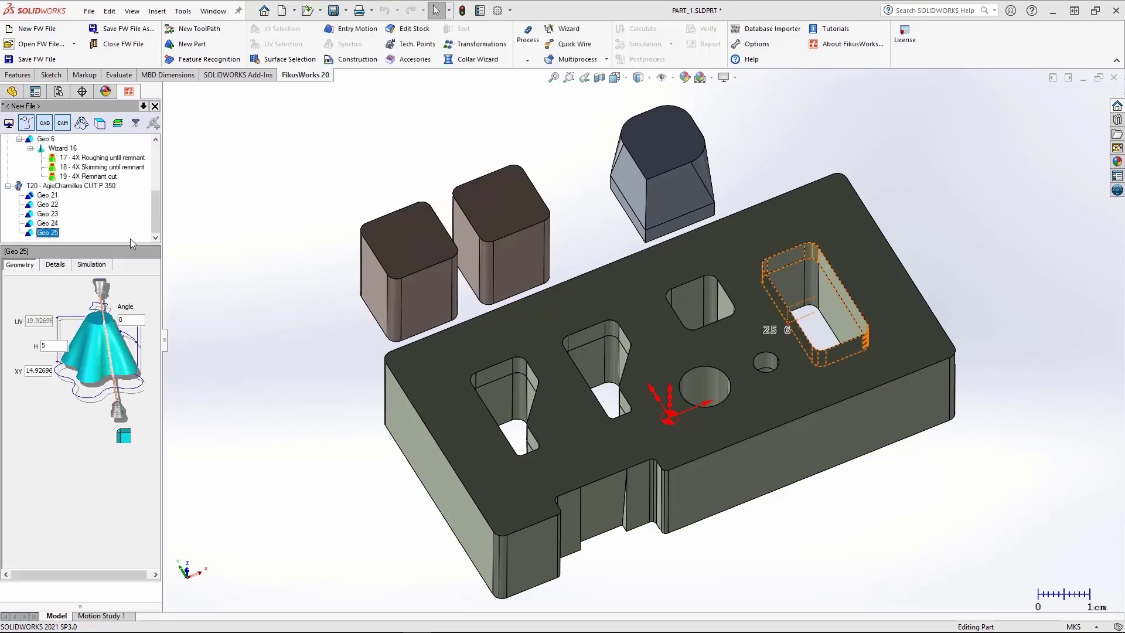
Step: Review the defined die plate geometries one by one, from Geo 21 through Geo 25
click(44, 205)
click(44, 197)
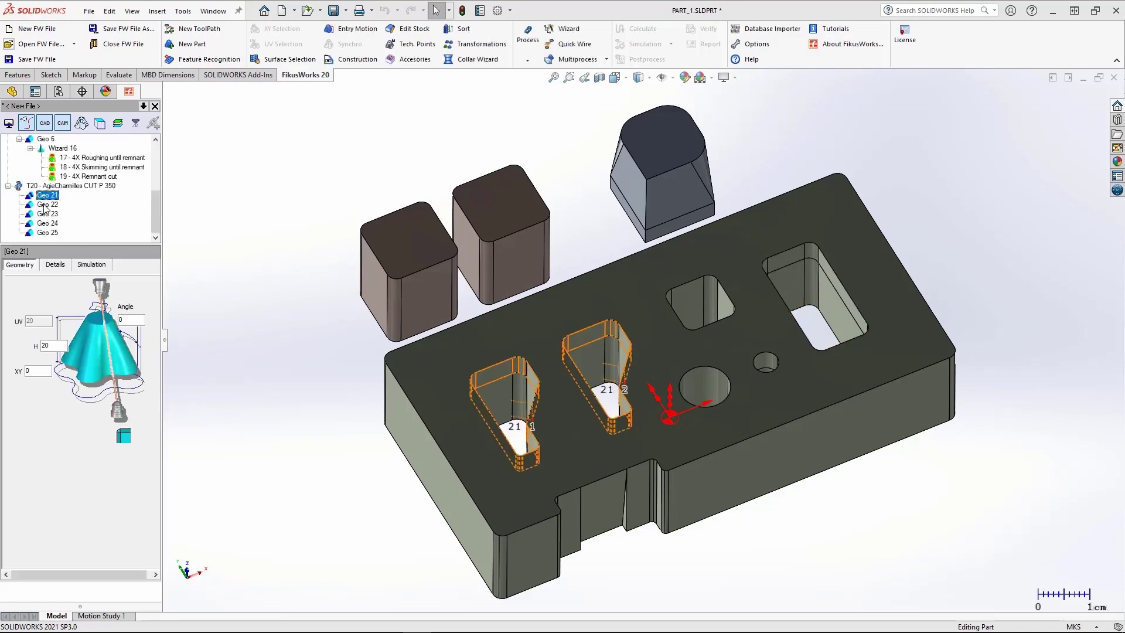
click(45, 205)
click(47, 215)
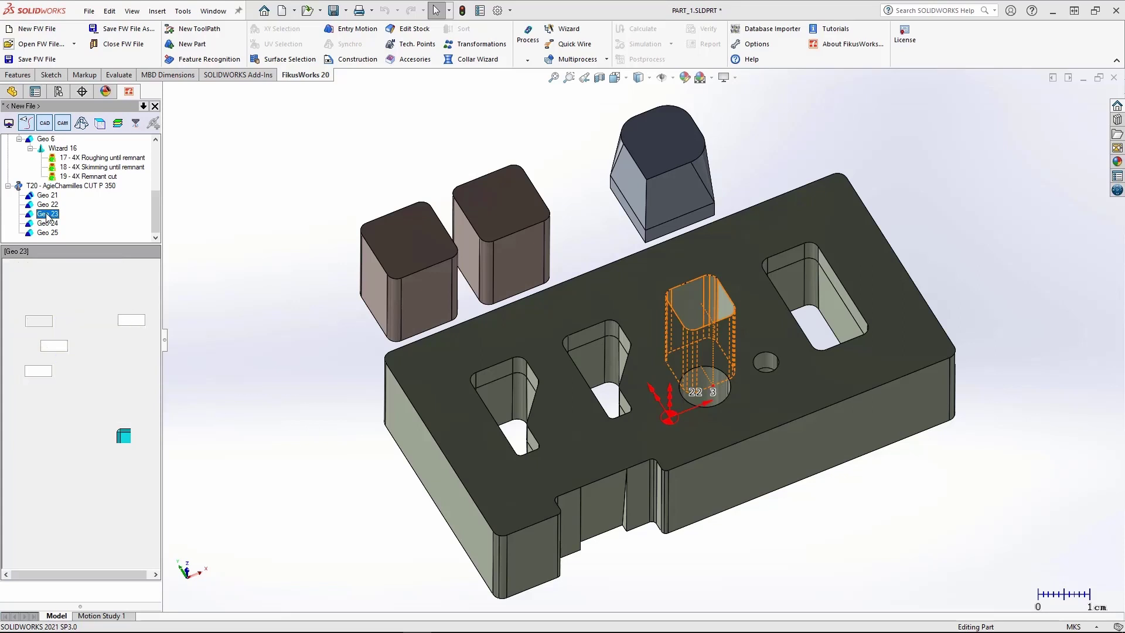
click(48, 223)
click(49, 233)
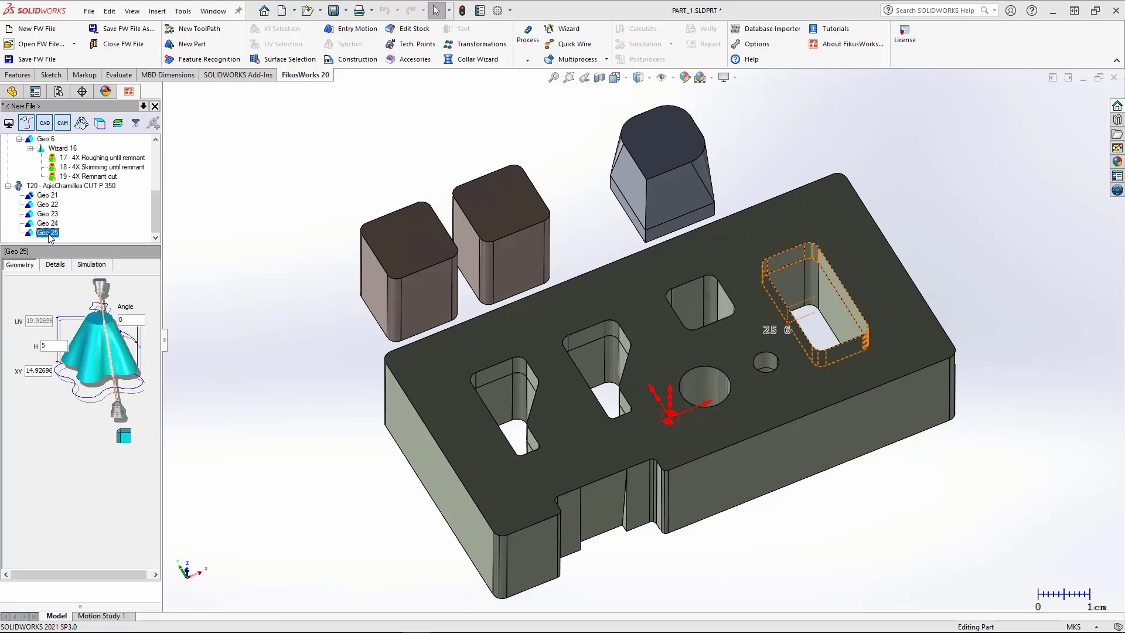
Step: Add a new part and define its geometry from the lower wall loops of the two tapered trapezoidal openings using smart surface loop selection
click(199, 46)
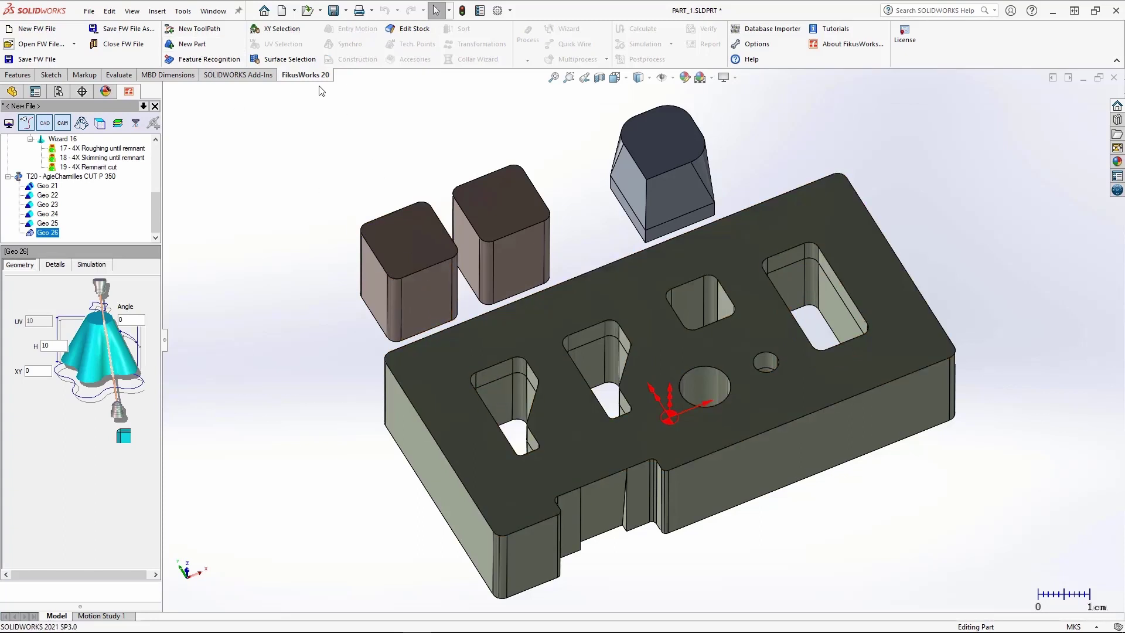
click(285, 59)
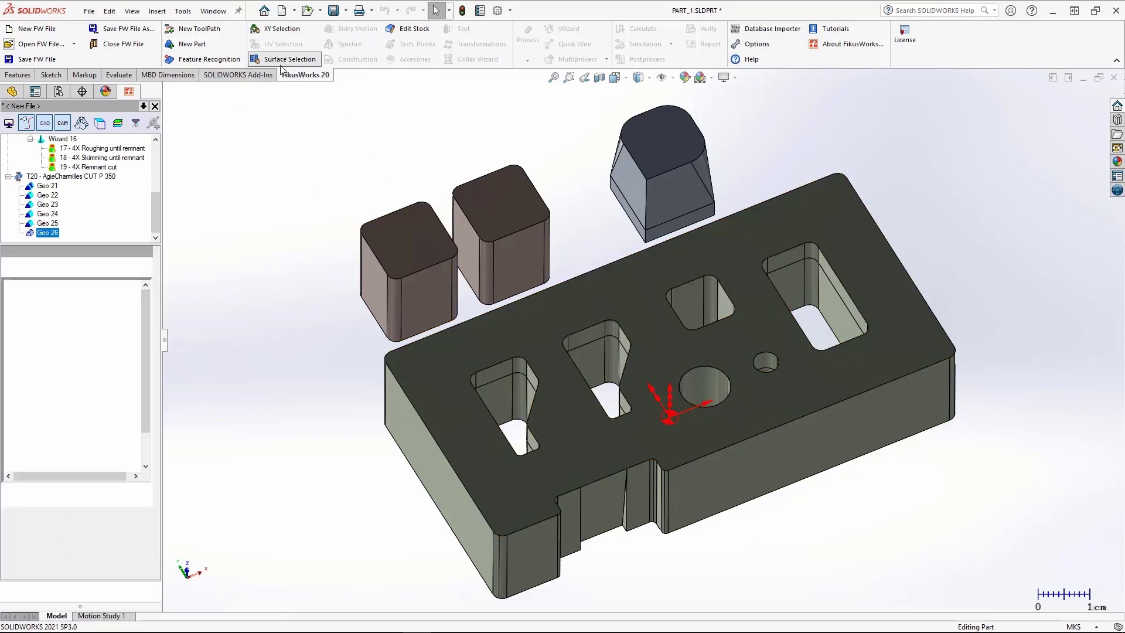
right_click(505, 392)
click(514, 294)
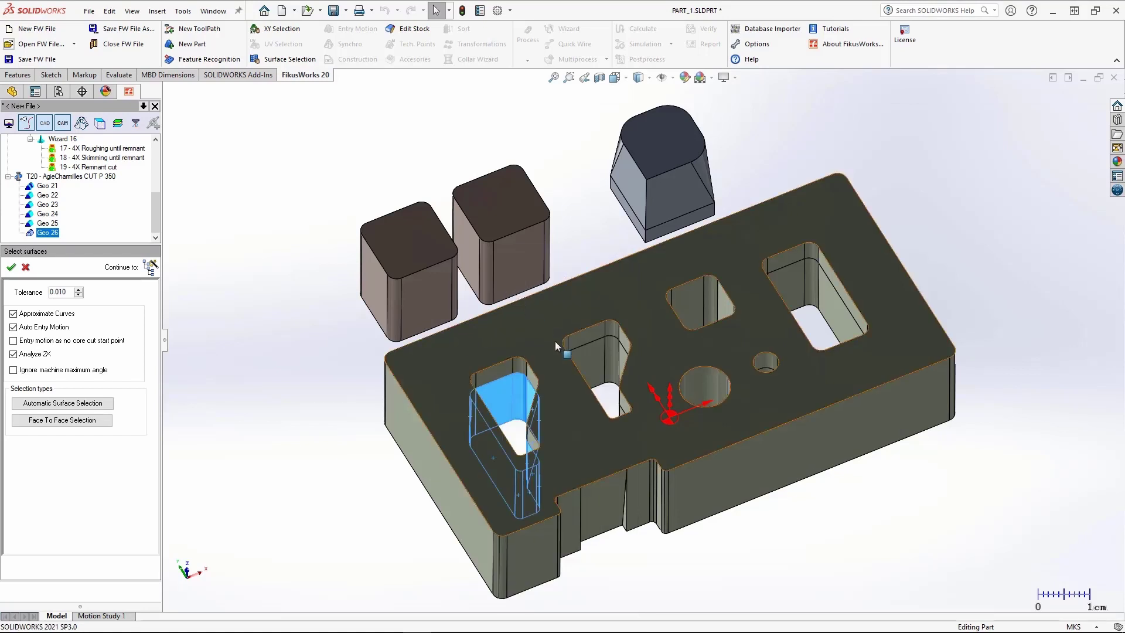
right_click(596, 359)
click(606, 342)
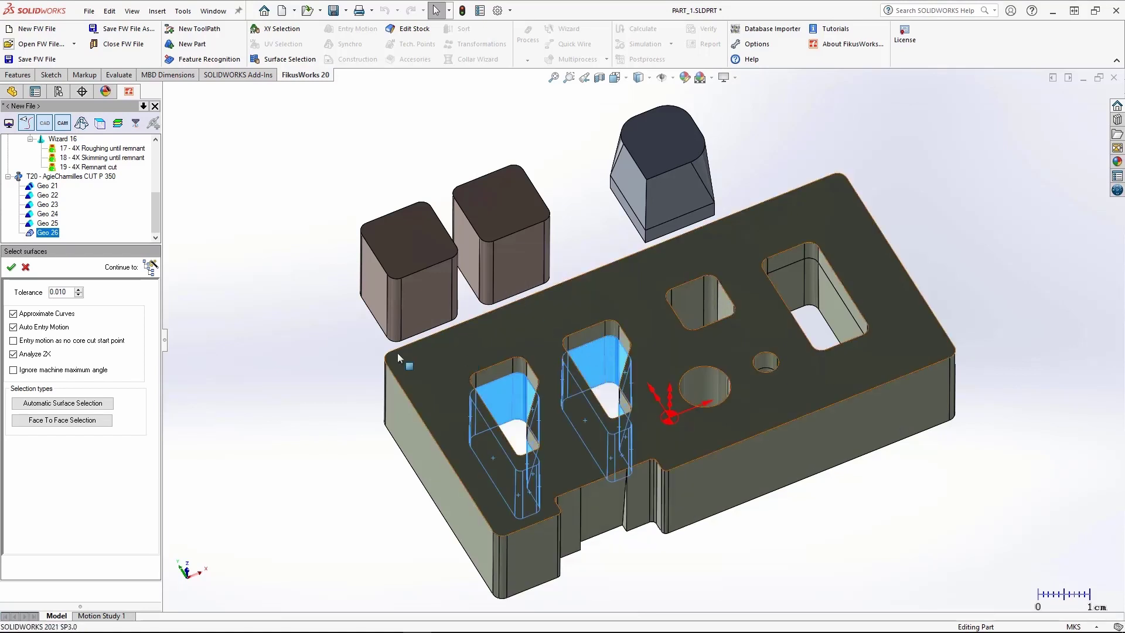
click(11, 267)
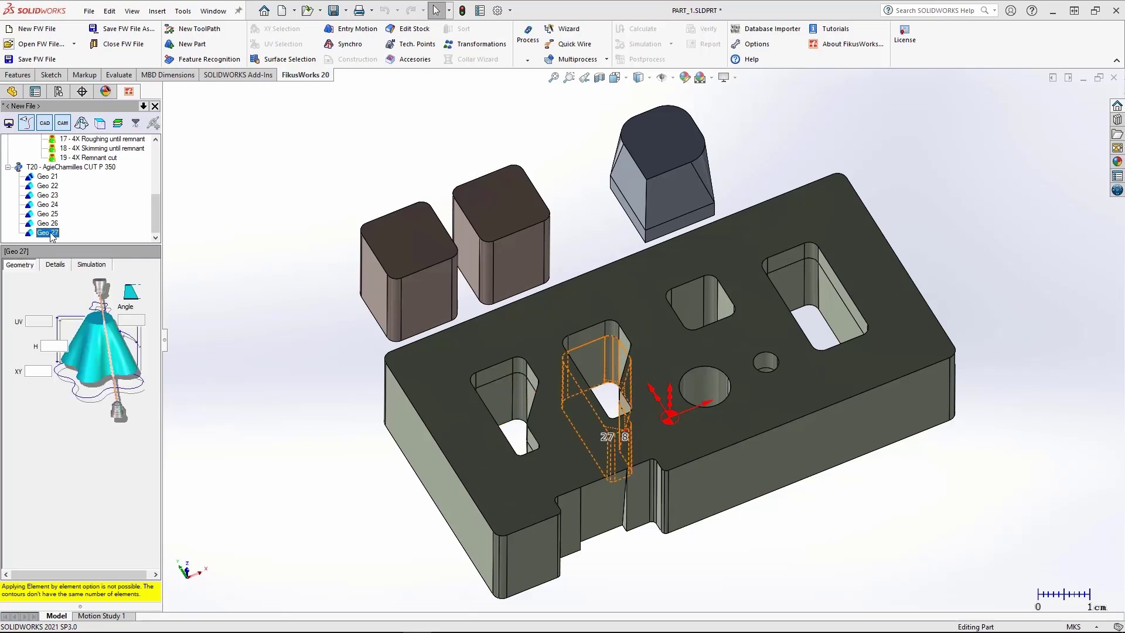
Step: Add another part and define its geometry from the lower conical wall of the small round hole using smart surface loop selection
click(189, 46)
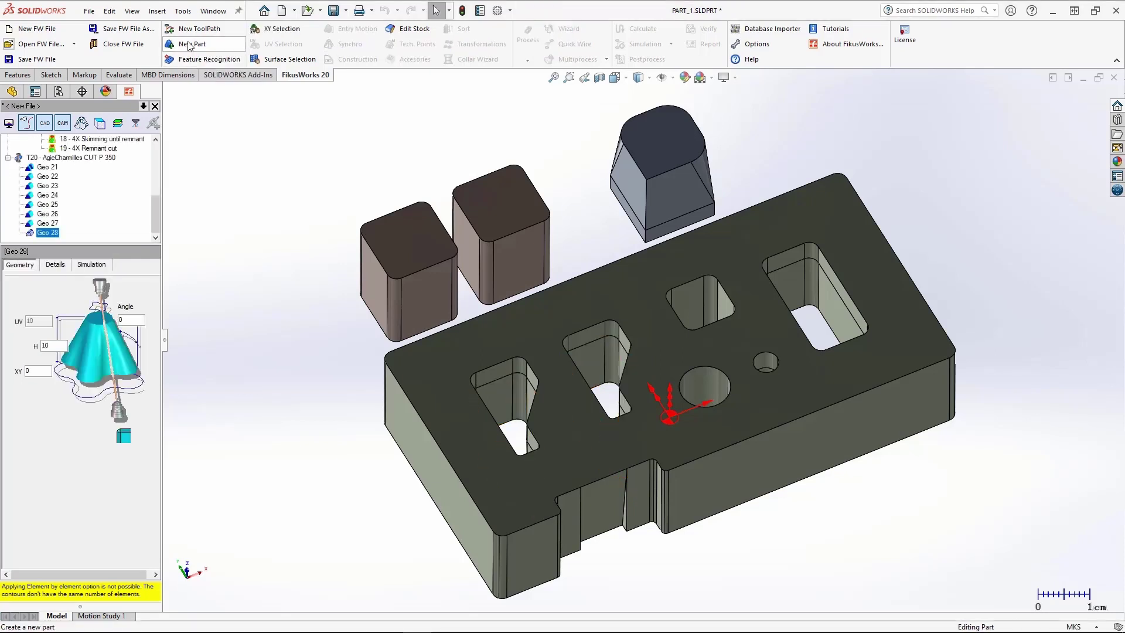
click(281, 59)
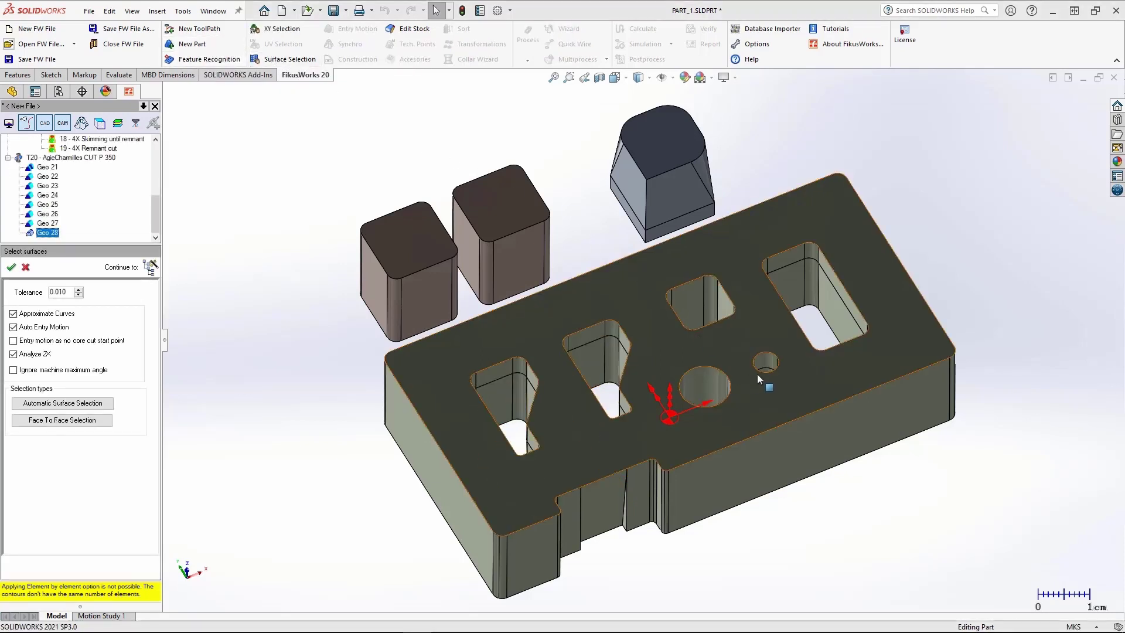
scroll(772, 368, down, 5)
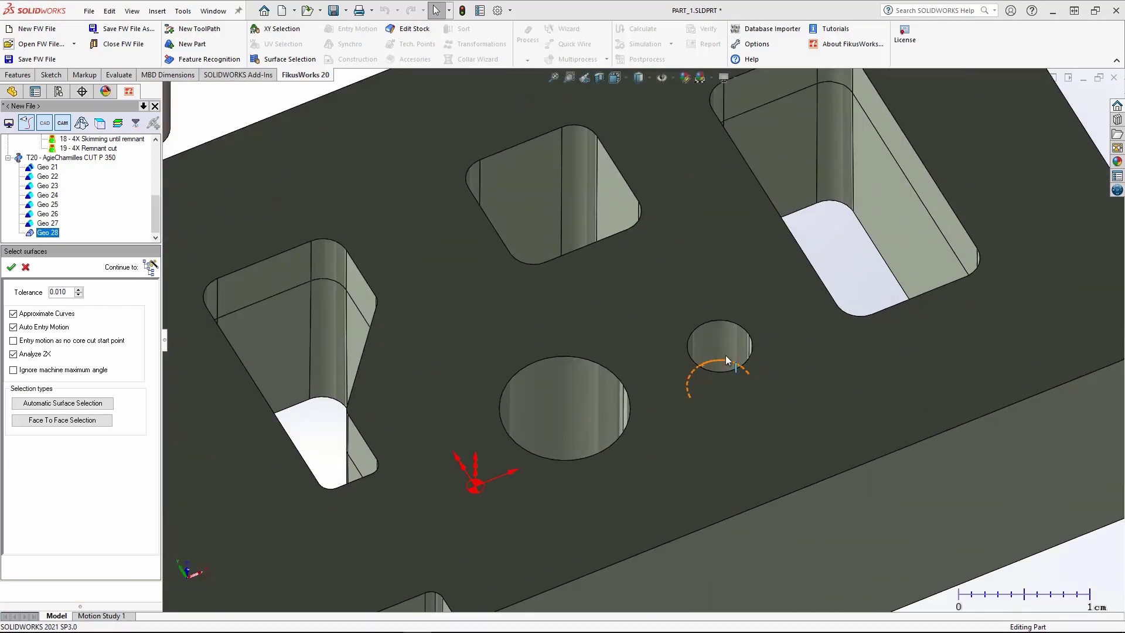
click(728, 364)
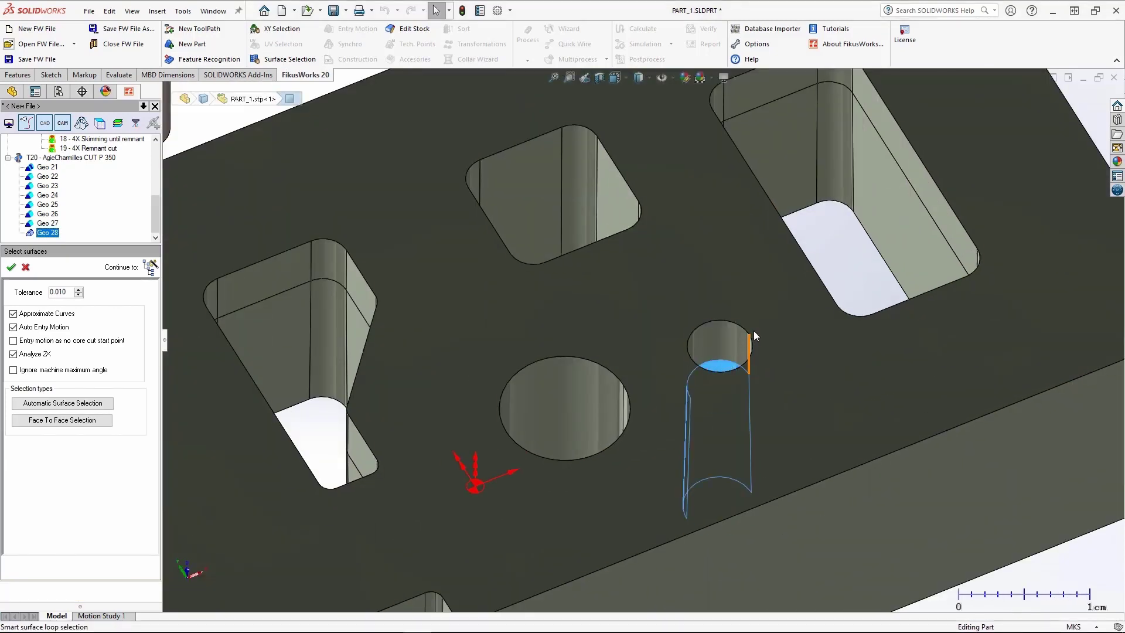
click(11, 267)
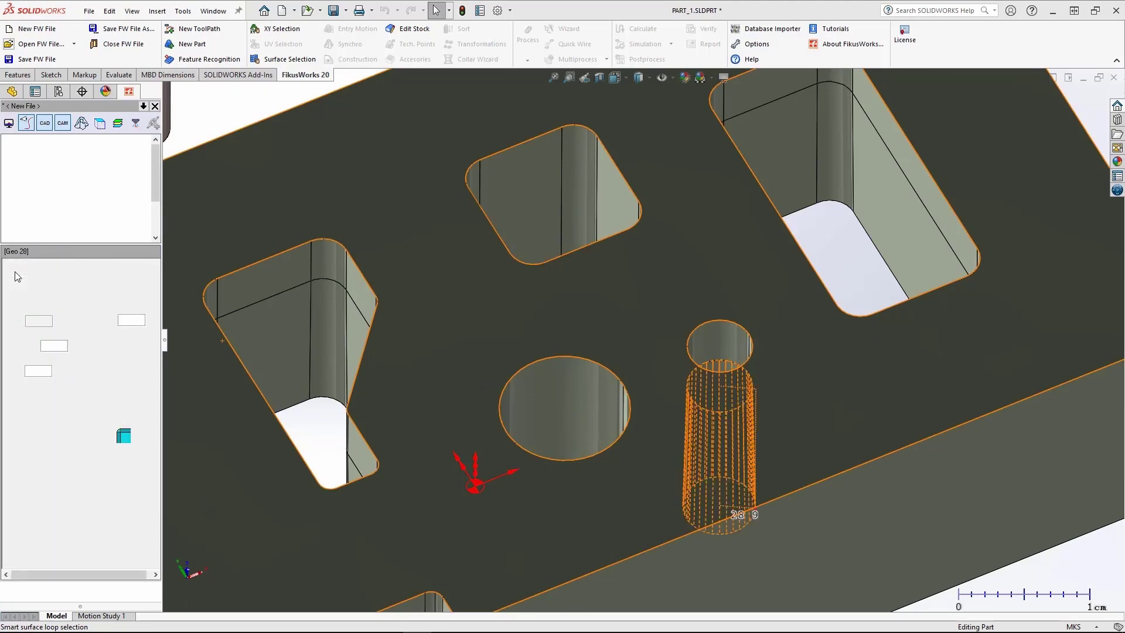
Step: Add another part and start a smart surface loop selection from the lower end wall of the large rectangular pocket
click(202, 46)
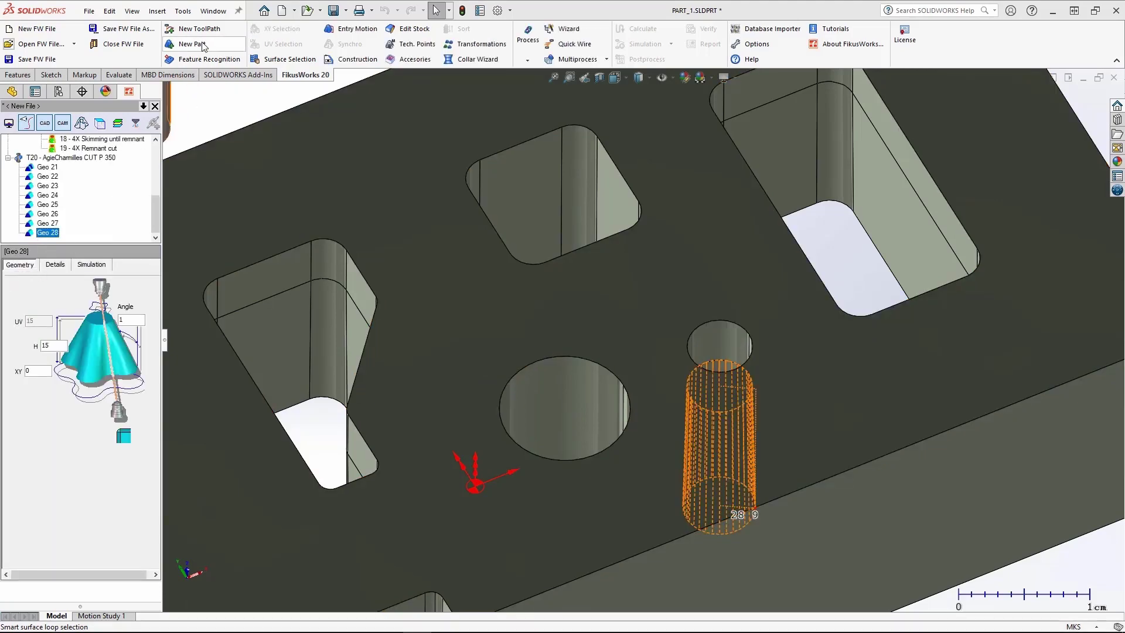
scroll(828, 268, down, 3)
scroll(797, 241, up, 4)
scroll(797, 241, up, 3)
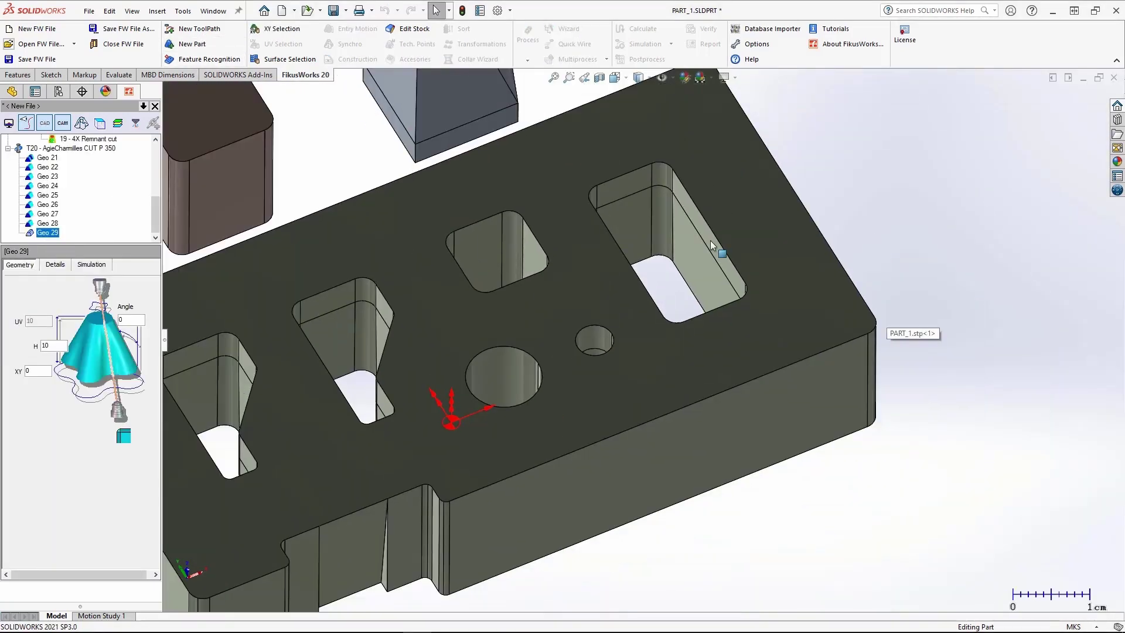
click(279, 61)
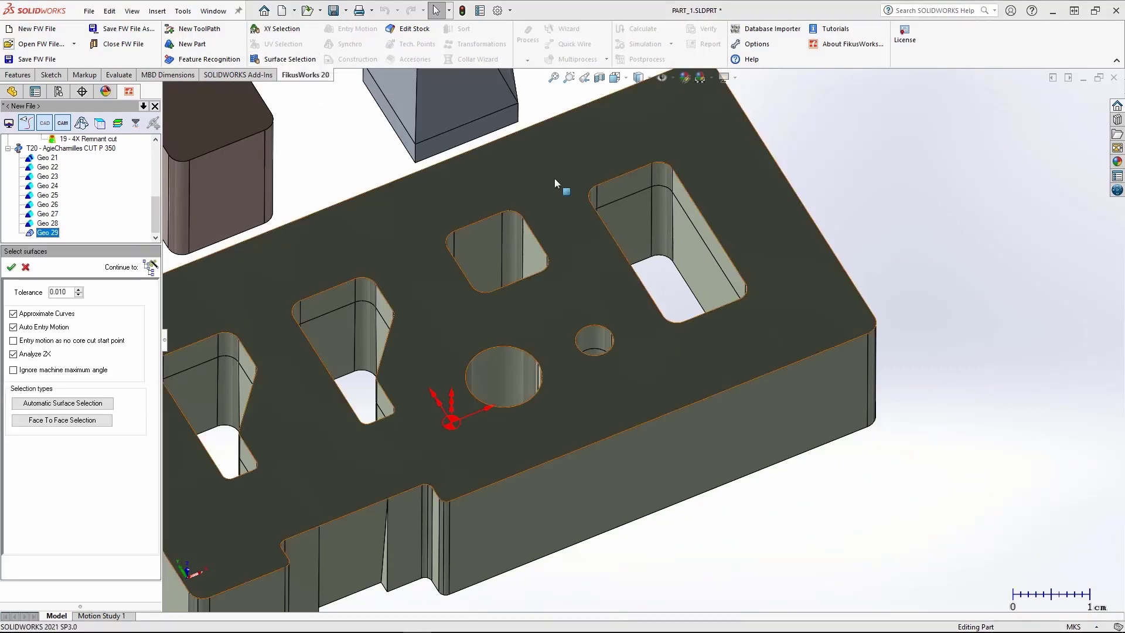
click(641, 219)
right_click(641, 219)
click(652, 202)
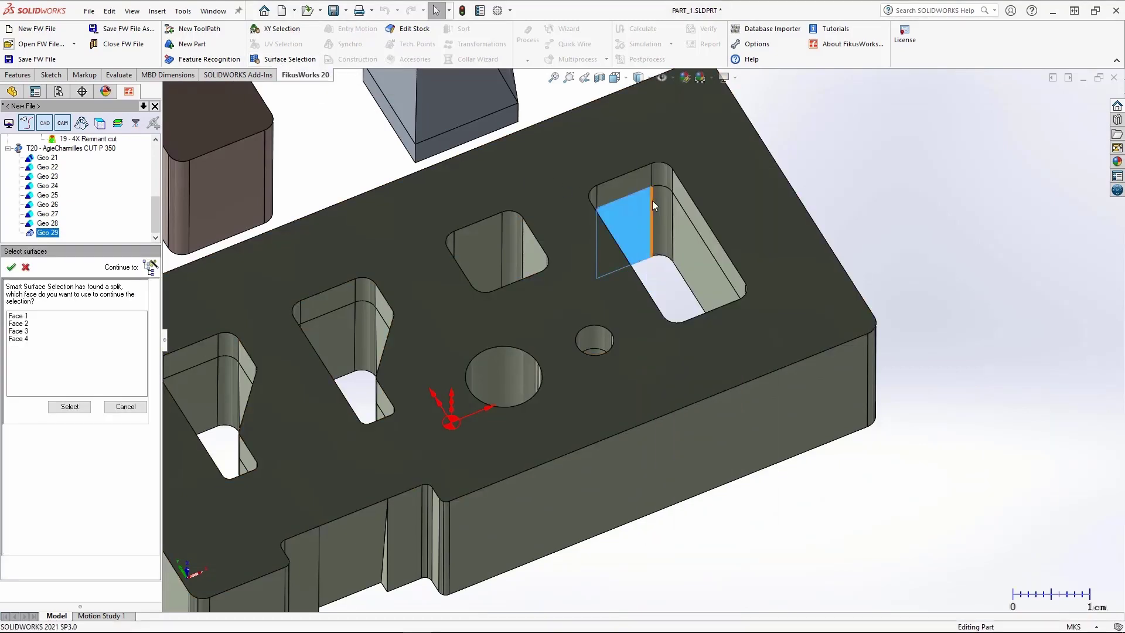
Step: Compare the candidate split faces, continue the loop along Face 2, and accept the pocket's lower walls as the part geometry
click(23, 324)
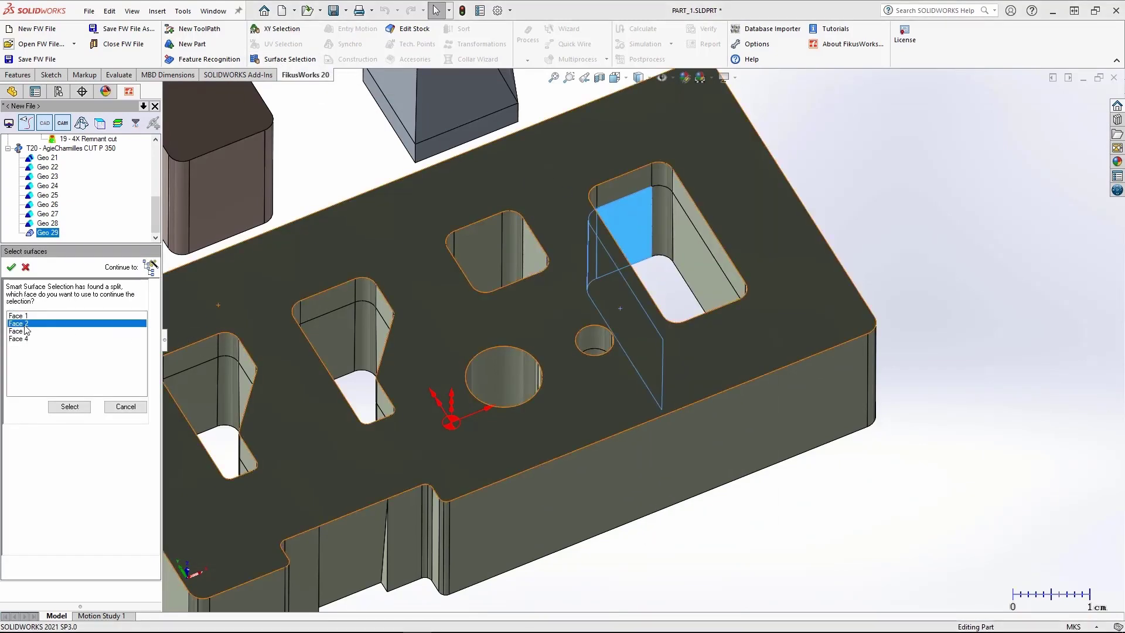
click(24, 331)
click(25, 339)
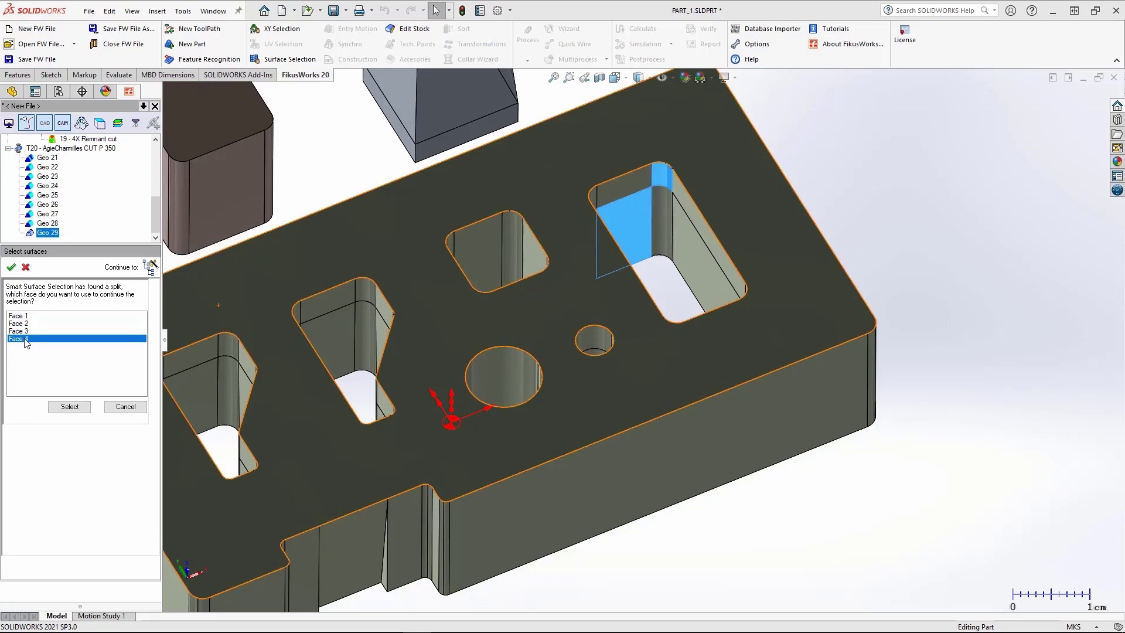
click(24, 325)
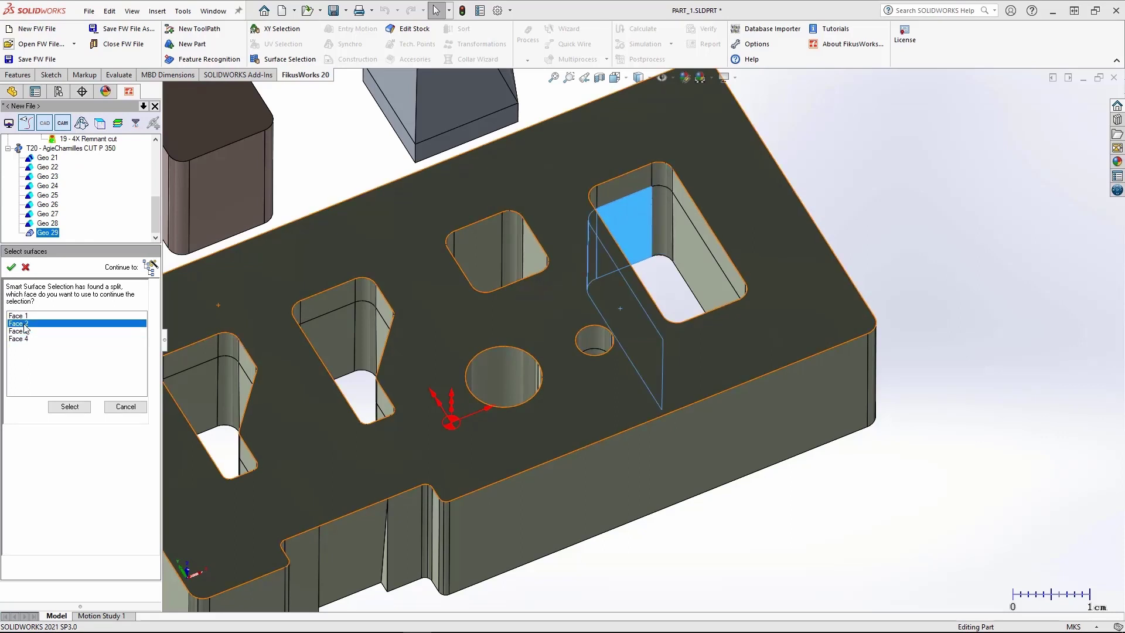
click(69, 406)
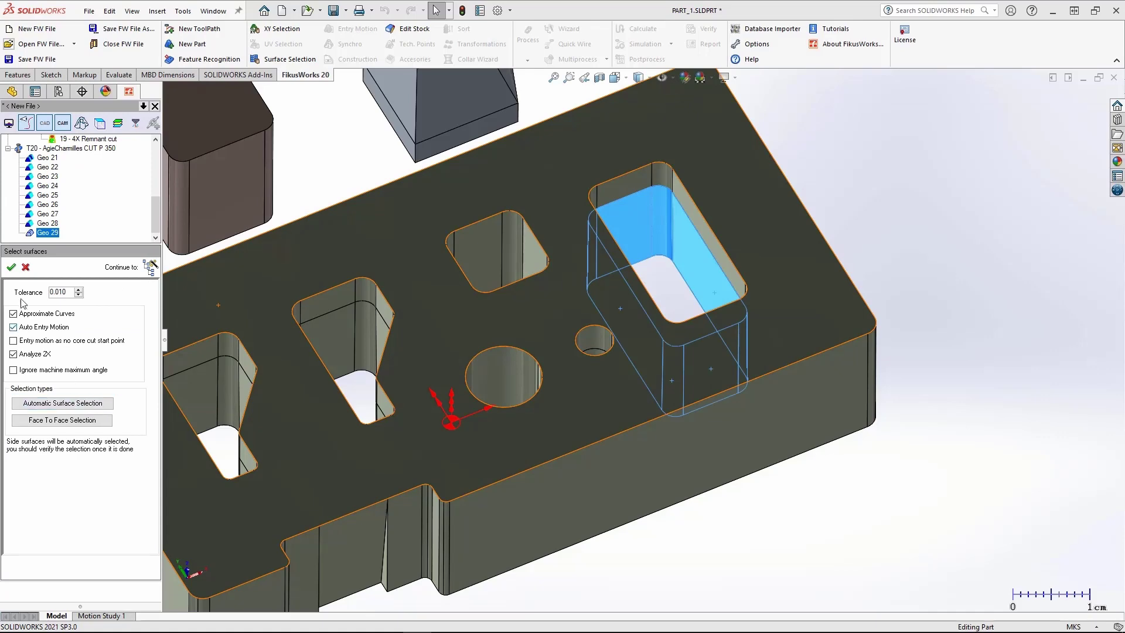
click(9, 270)
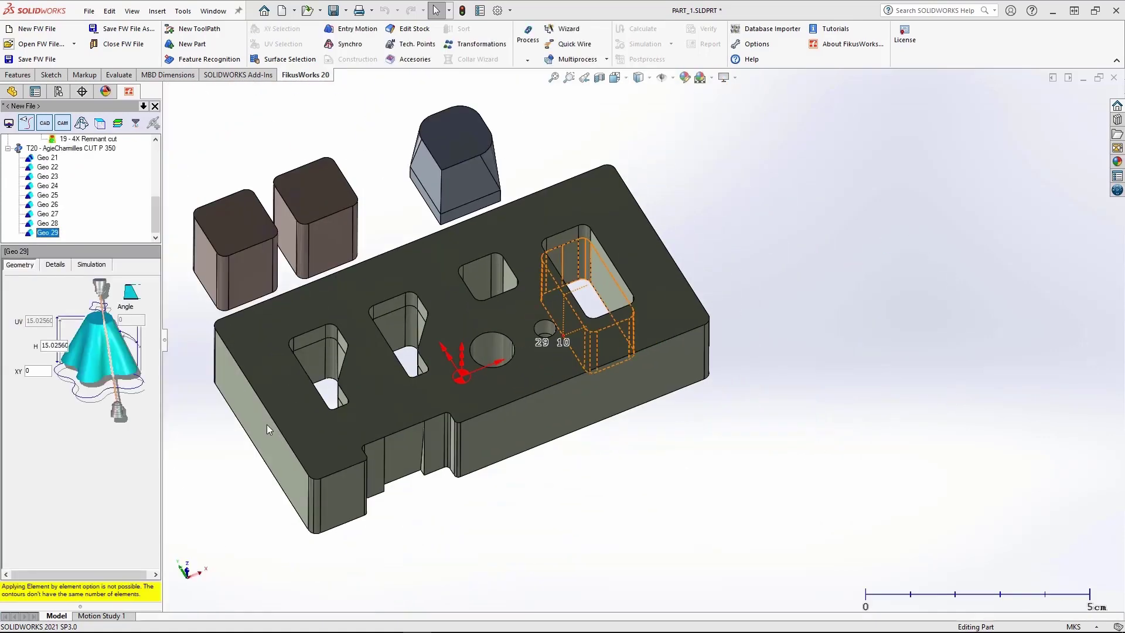
Step: Add another part and start its surface selection with the outer corner fillet at the near end of the plate's open side notch
scroll(258, 416, down, 4)
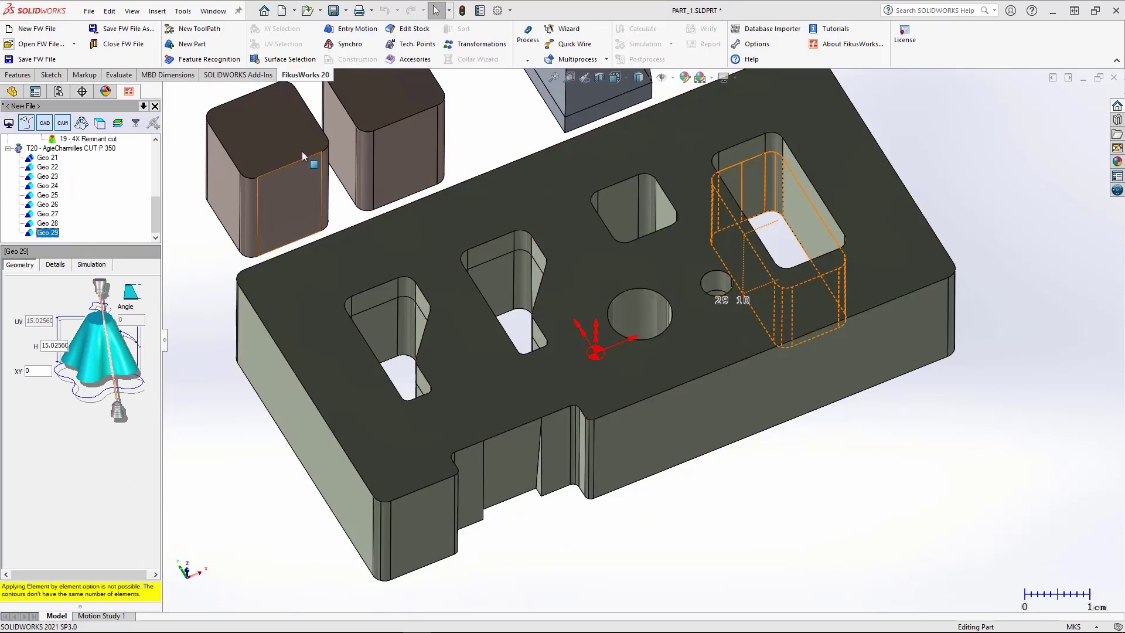
click(304, 61)
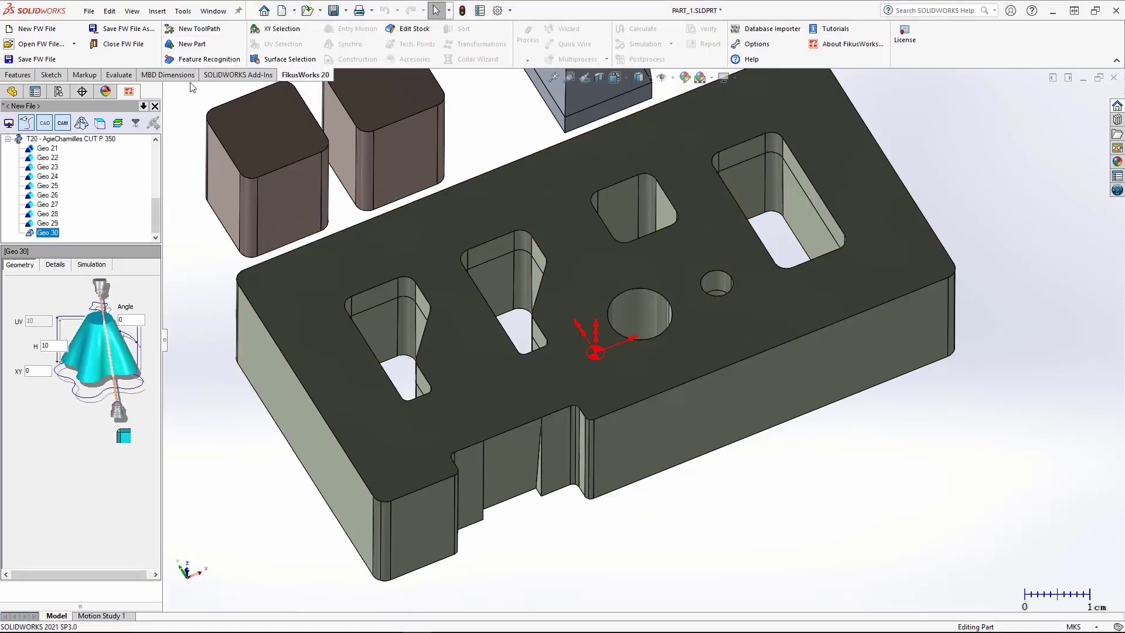
click(262, 61)
scroll(479, 552, down, 4)
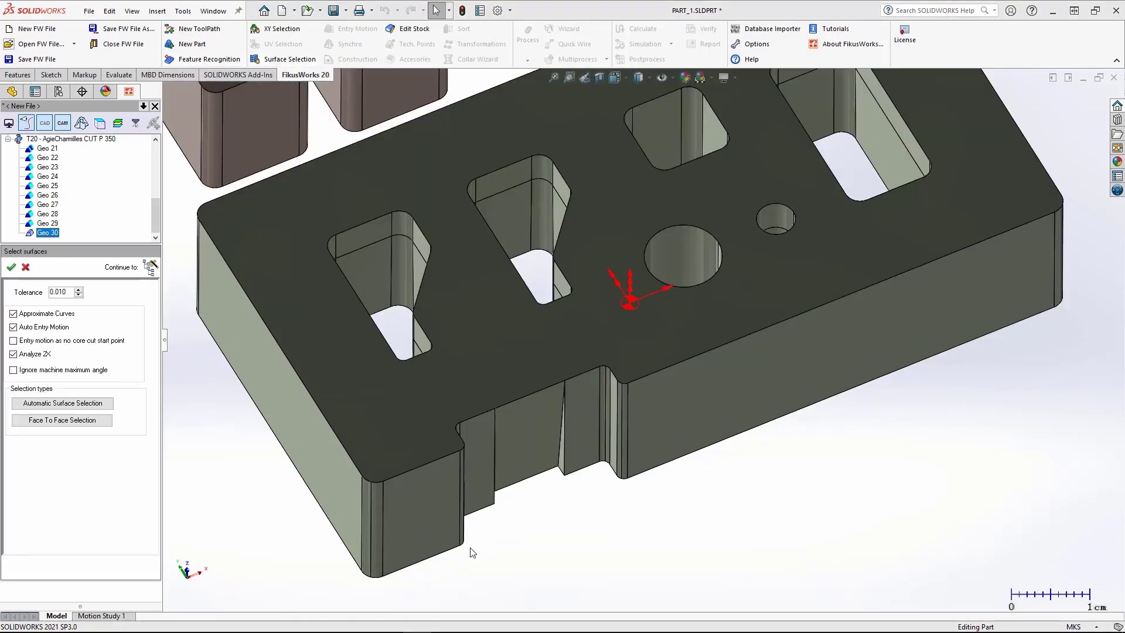
scroll(479, 545, down, 4)
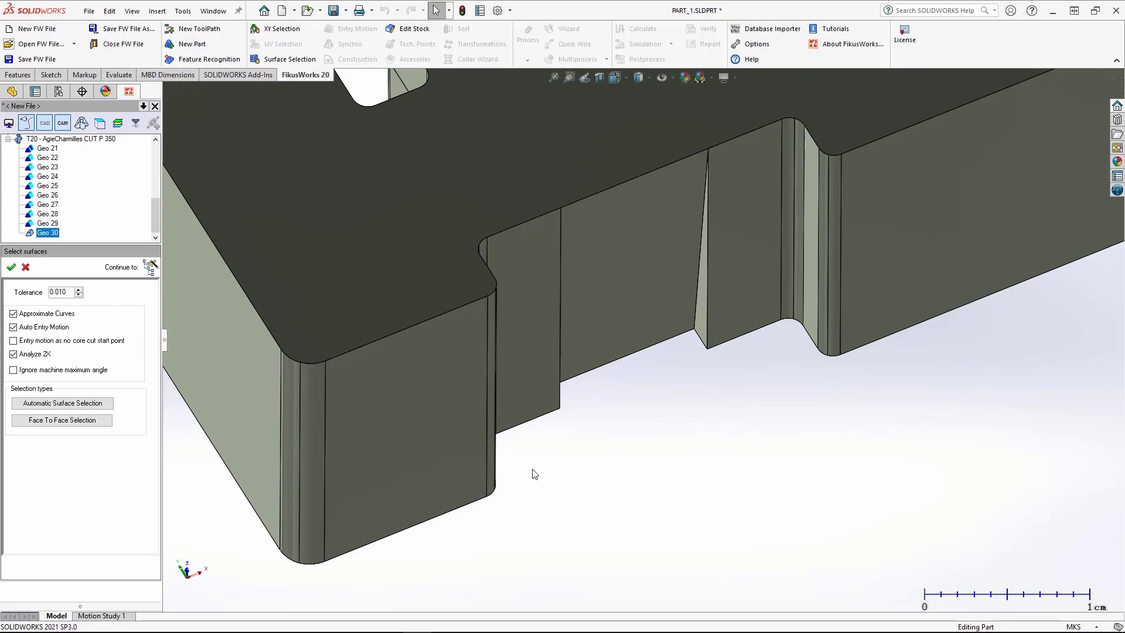
click(491, 471)
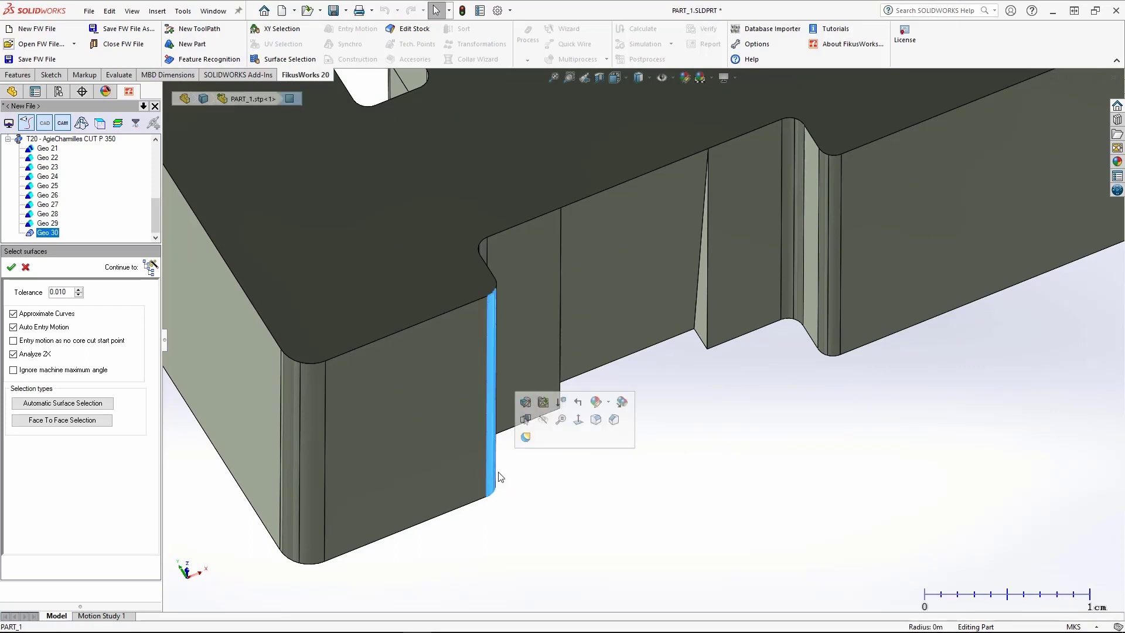
Step: Extend the selection along the notch through its near side wall, inner fillet, first flat face and narrow tapered step face
middle_drag(562, 476, 475, 459)
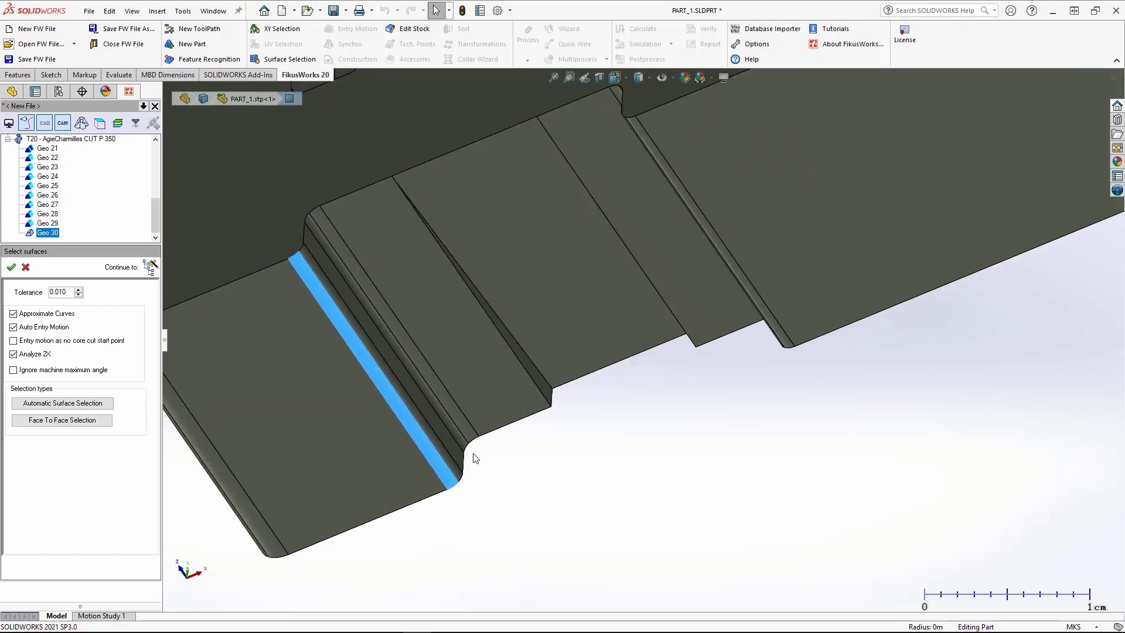
ctrl+click(443, 449)
ctrl+click(443, 434)
ctrl+click(443, 416)
ctrl+click(462, 376)
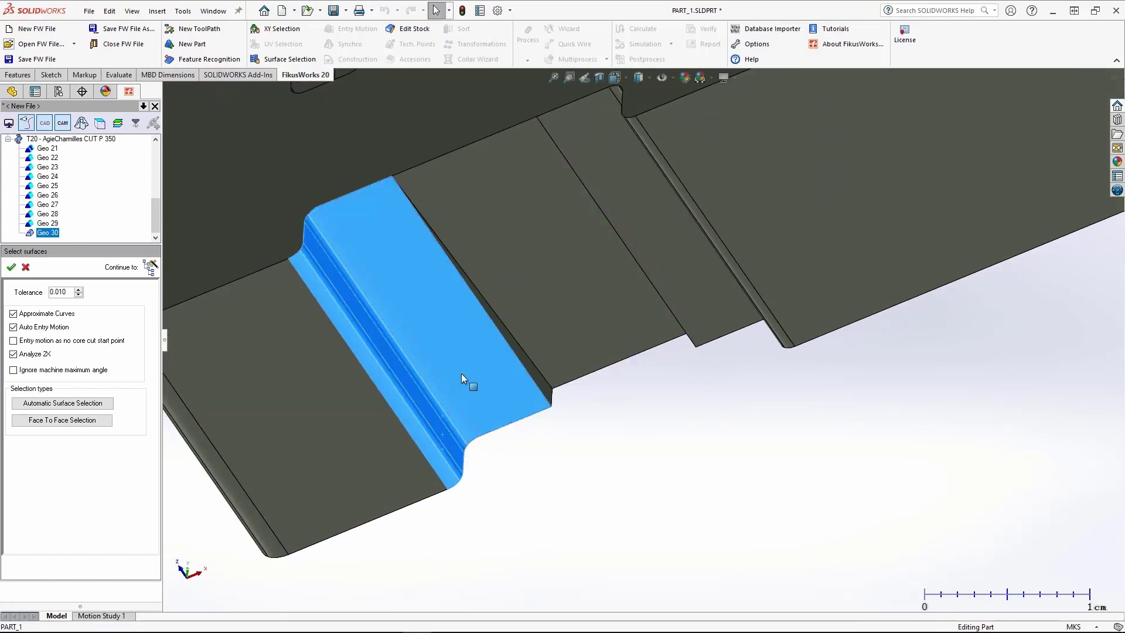
ctrl+click(533, 366)
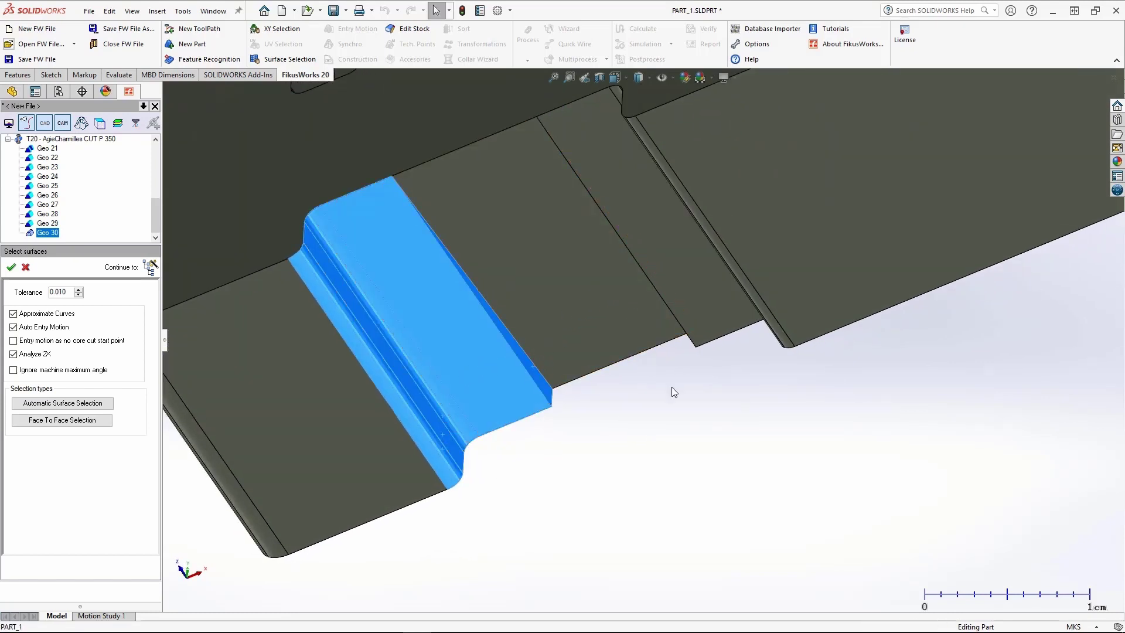
Step: Add the notch's remaining back, step, fillet and far side wall faces up to the outer fillet, and accept them as the part geometry
middle_drag(674, 400, 729, 382)
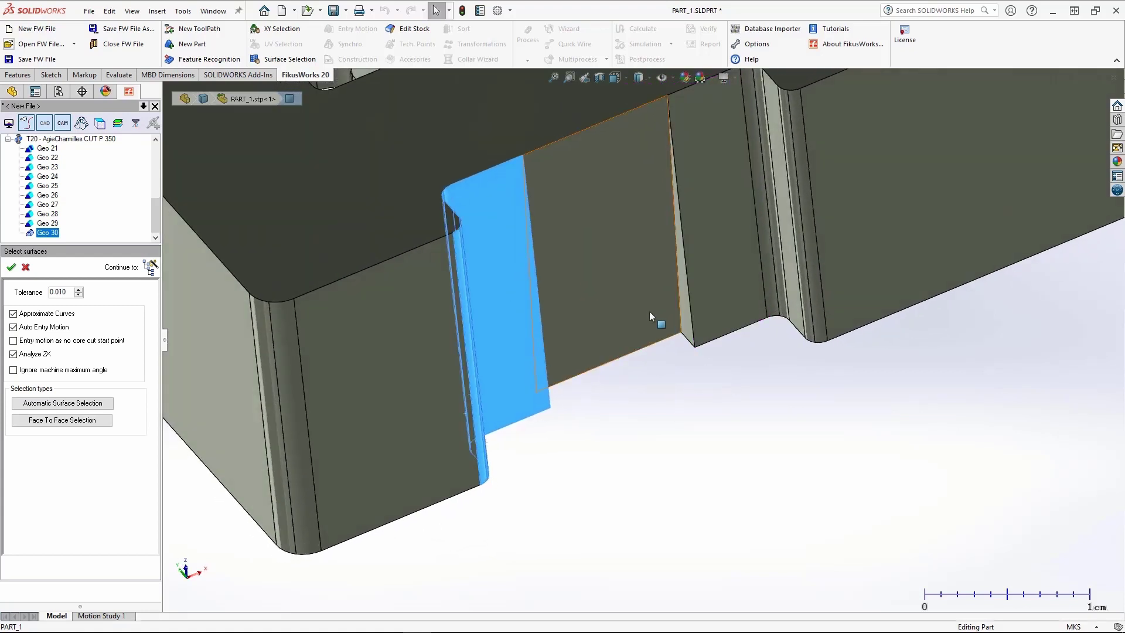
ctrl+click(687, 315)
ctrl+click(714, 310)
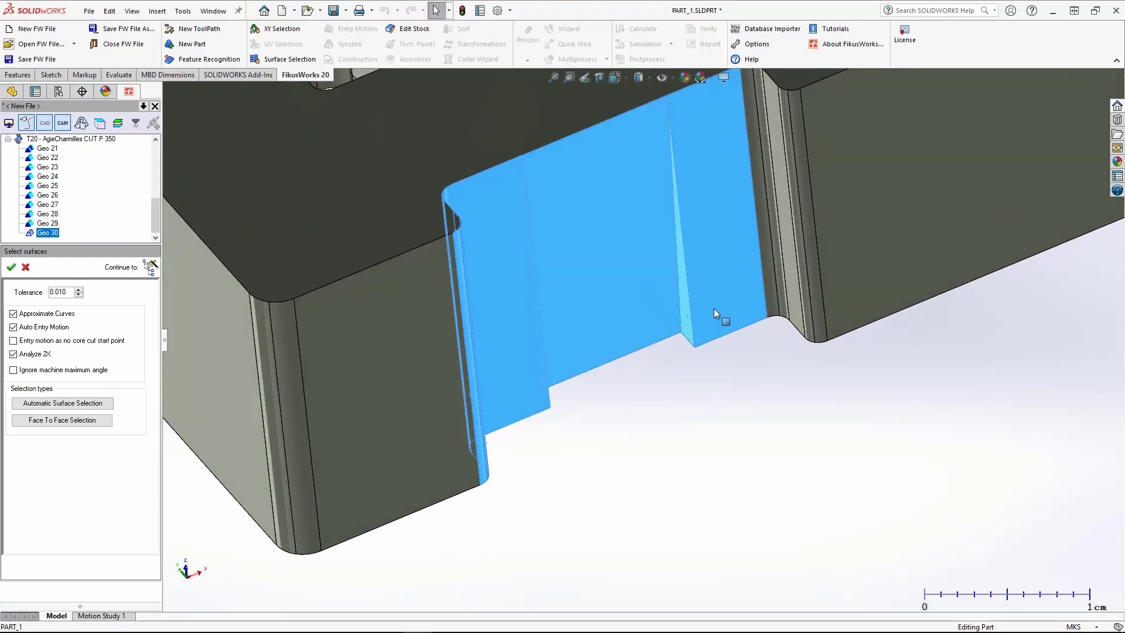
ctrl+click(771, 287)
ctrl+click(782, 288)
ctrl+click(797, 291)
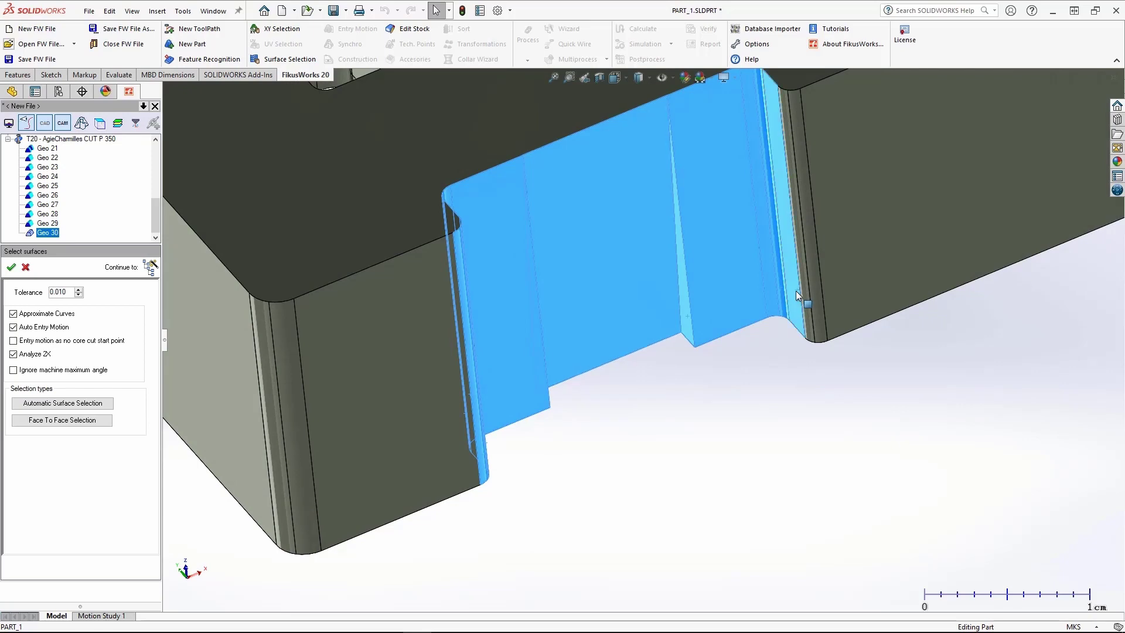
ctrl+click(804, 300)
ctrl+click(815, 300)
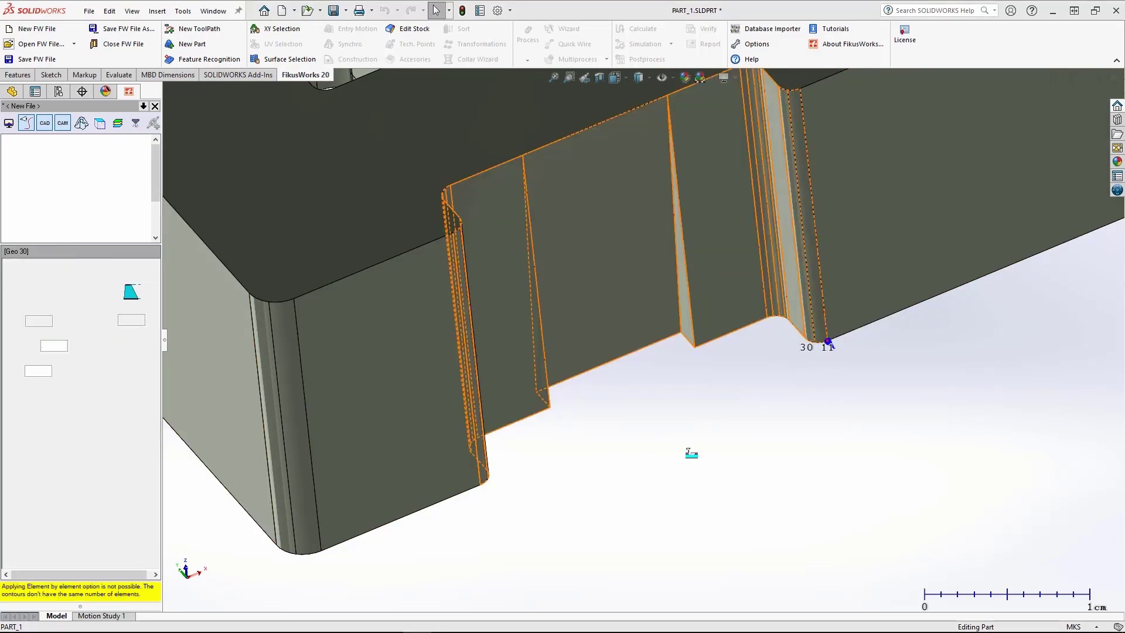
scroll(690, 444, up, 1)
scroll(686, 316, up, 2)
scroll(687, 315, up, 1)
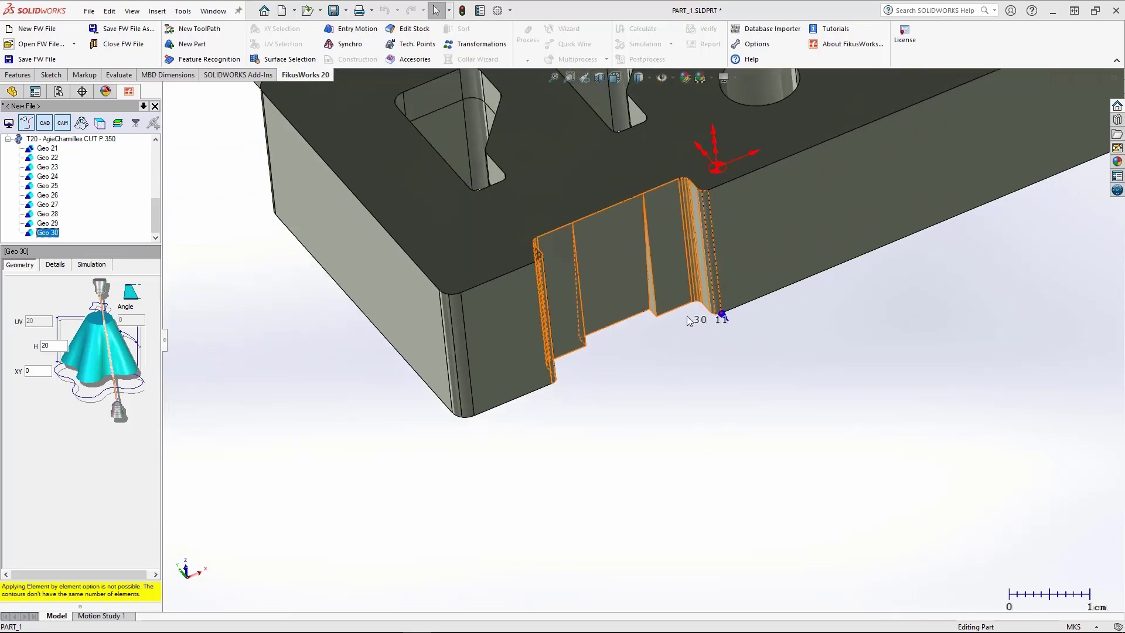
Step: Add an entry motion to the side notch geometry, entering at its near outer end and retracting beyond its far outer end, outside the plate
middle_drag(721, 347, 695, 359)
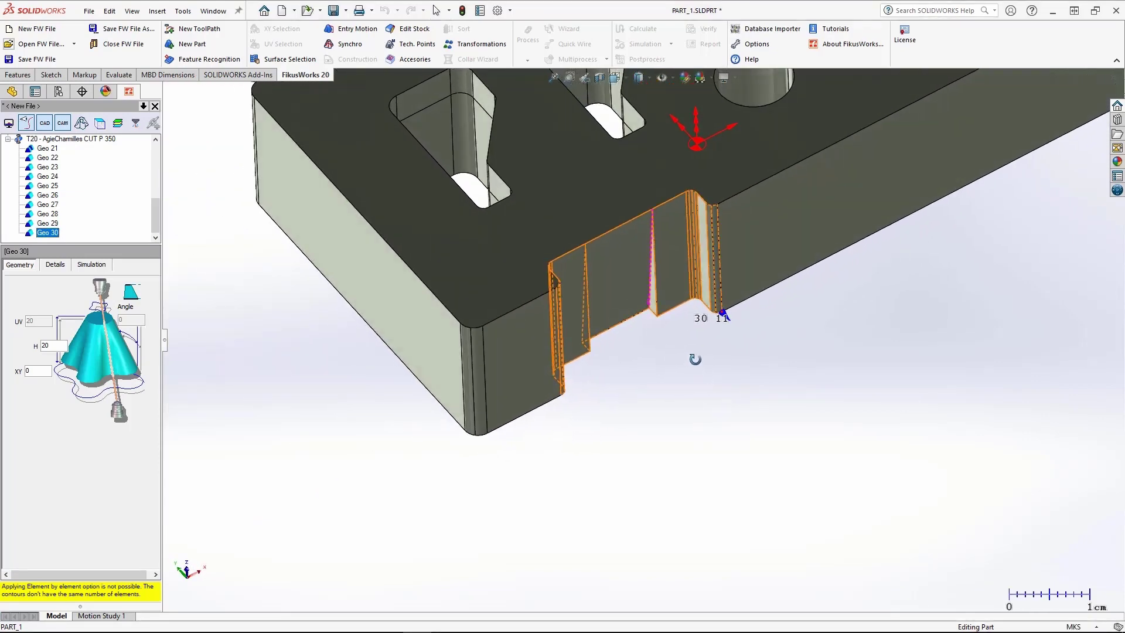
click(55, 265)
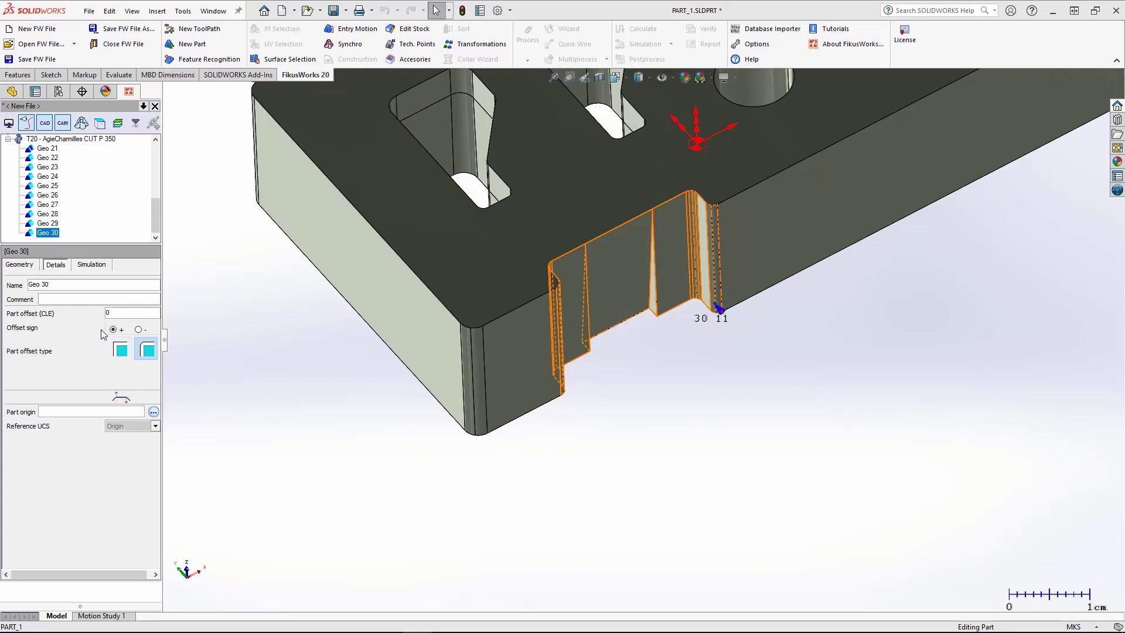
click(20, 265)
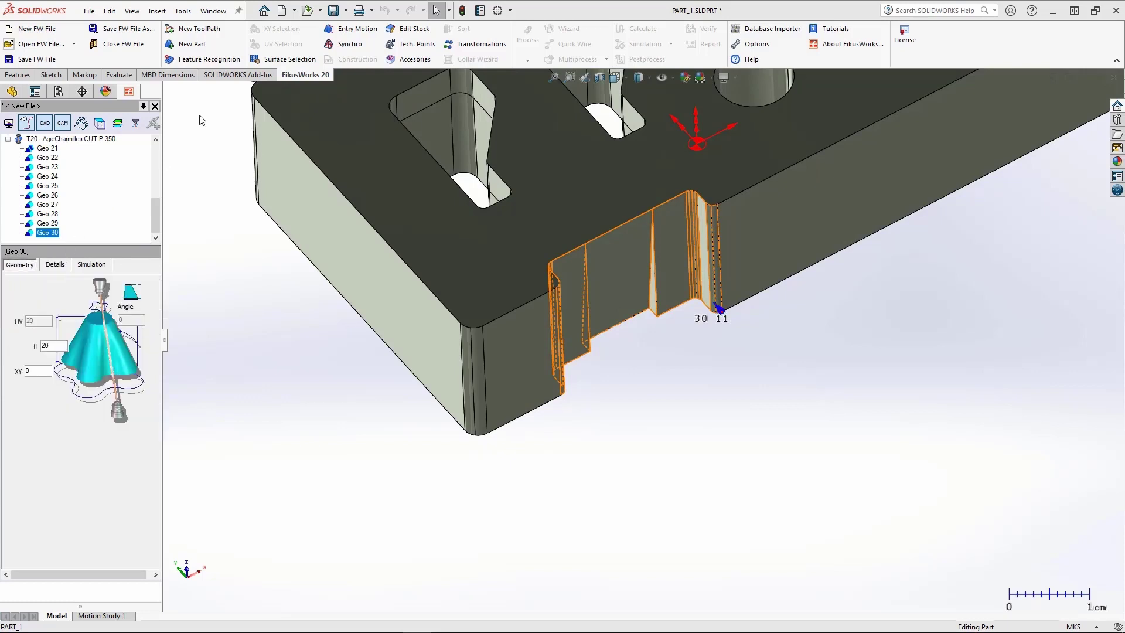
click(367, 30)
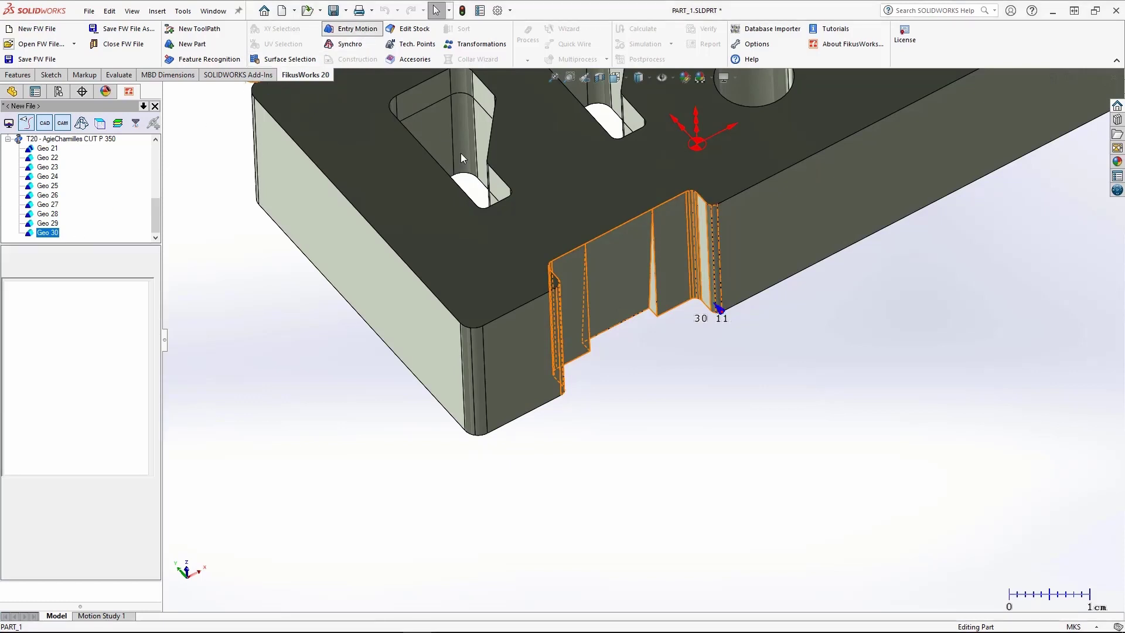
click(561, 400)
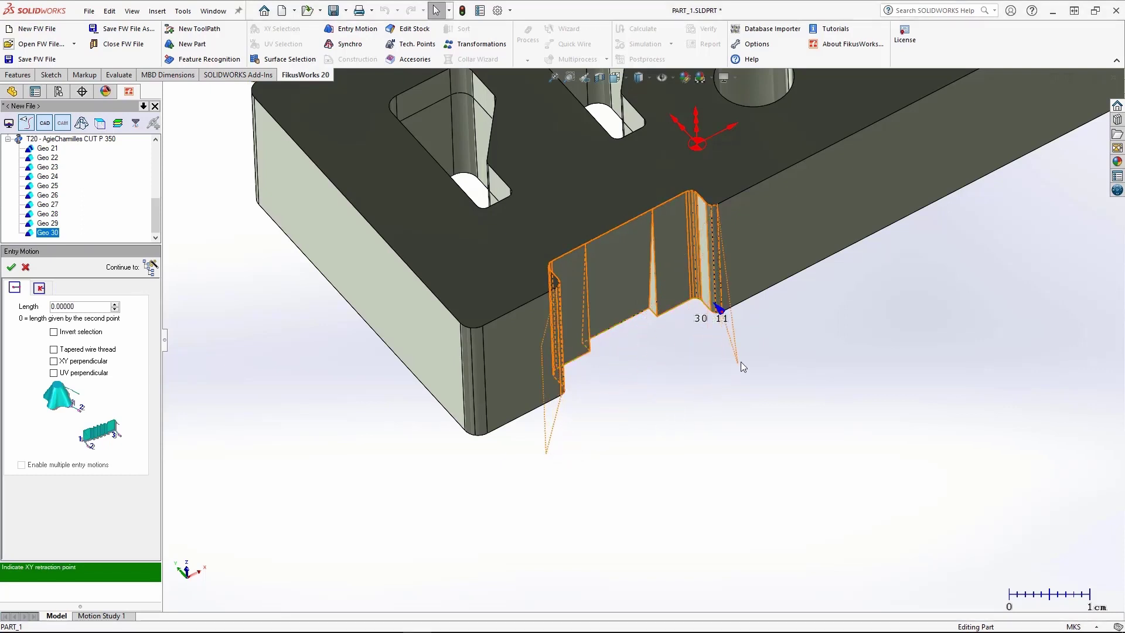
click(803, 338)
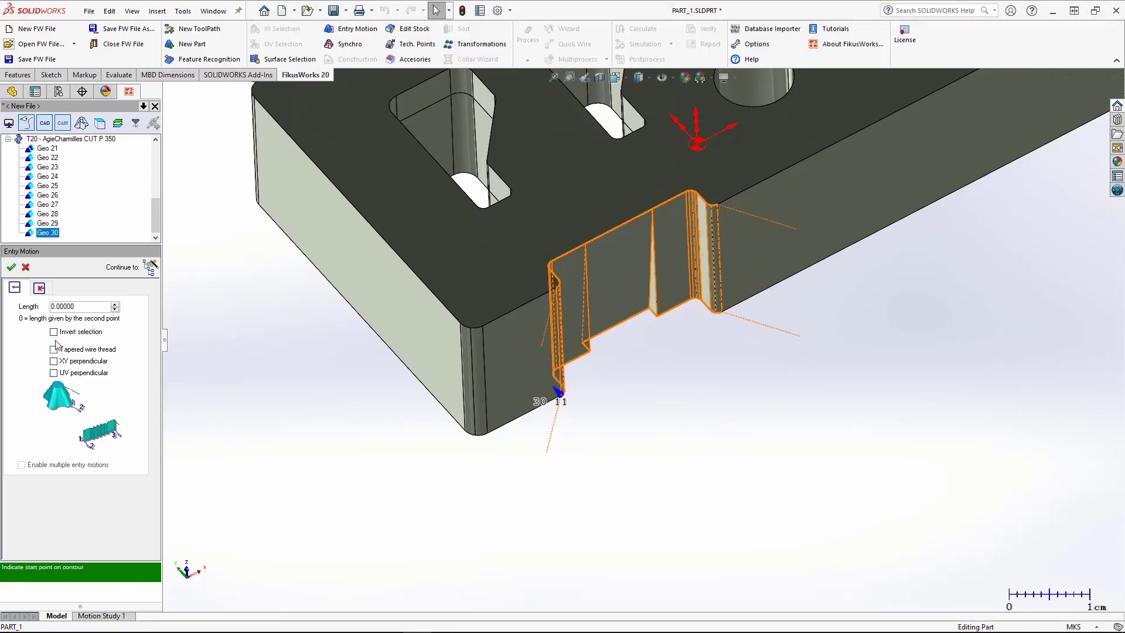
click(11, 267)
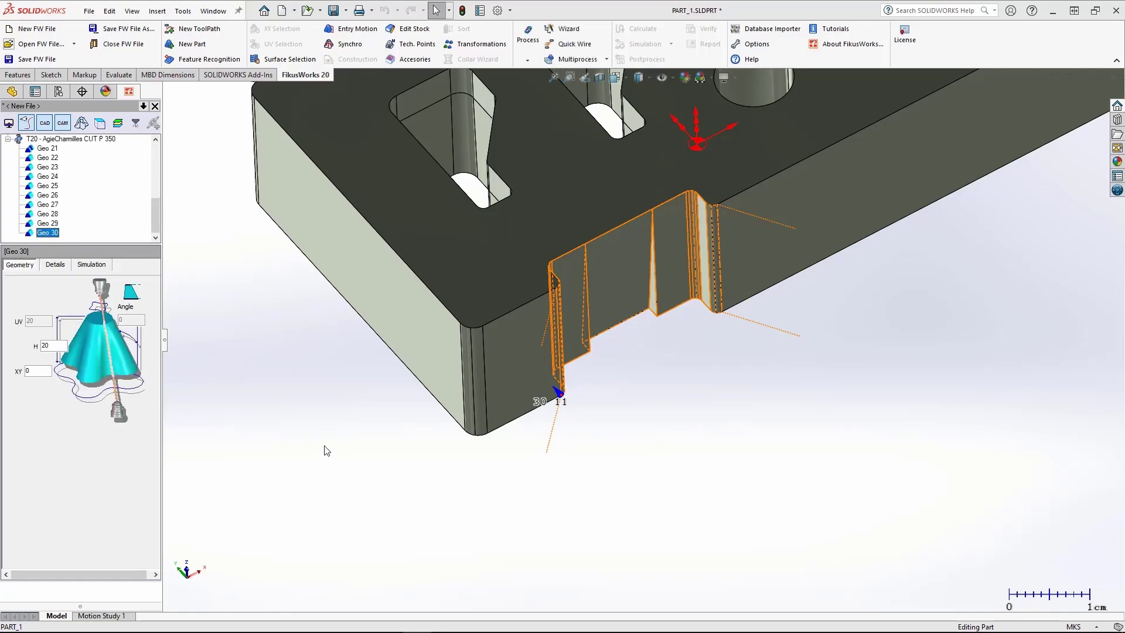
Step: Open stock editing for the die plate's T20 - AgieCharmilles CUT P 350 setup
scroll(385, 409, up, 3)
scroll(777, 212, up, 3)
scroll(845, 237, up, 1)
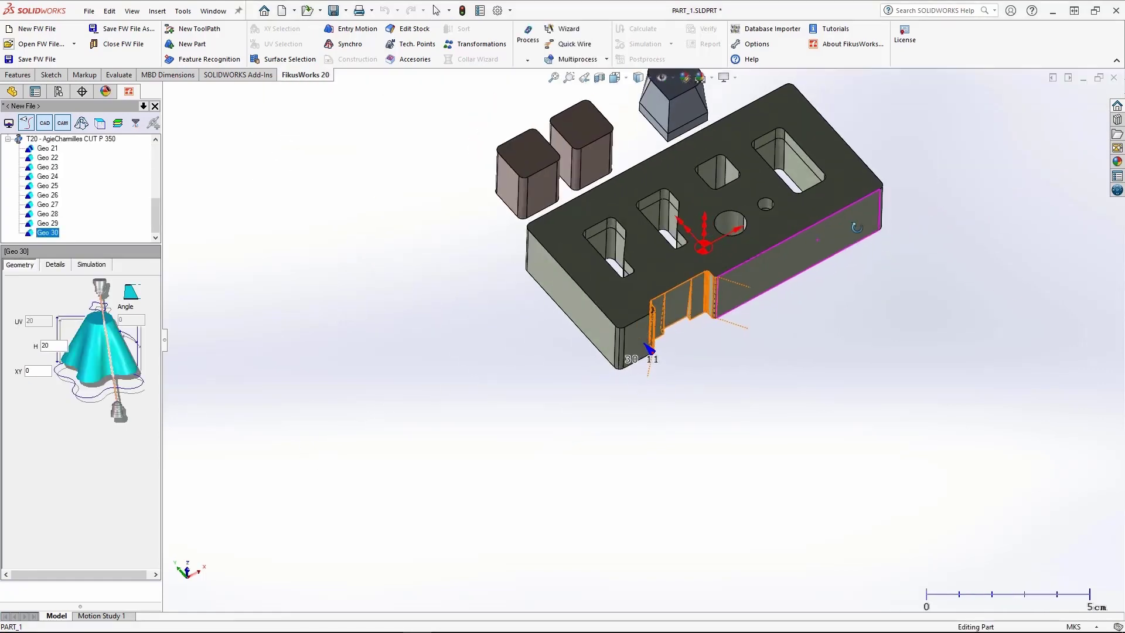
middle_drag(857, 228, 854, 212)
right_click(963, 191)
click(991, 259)
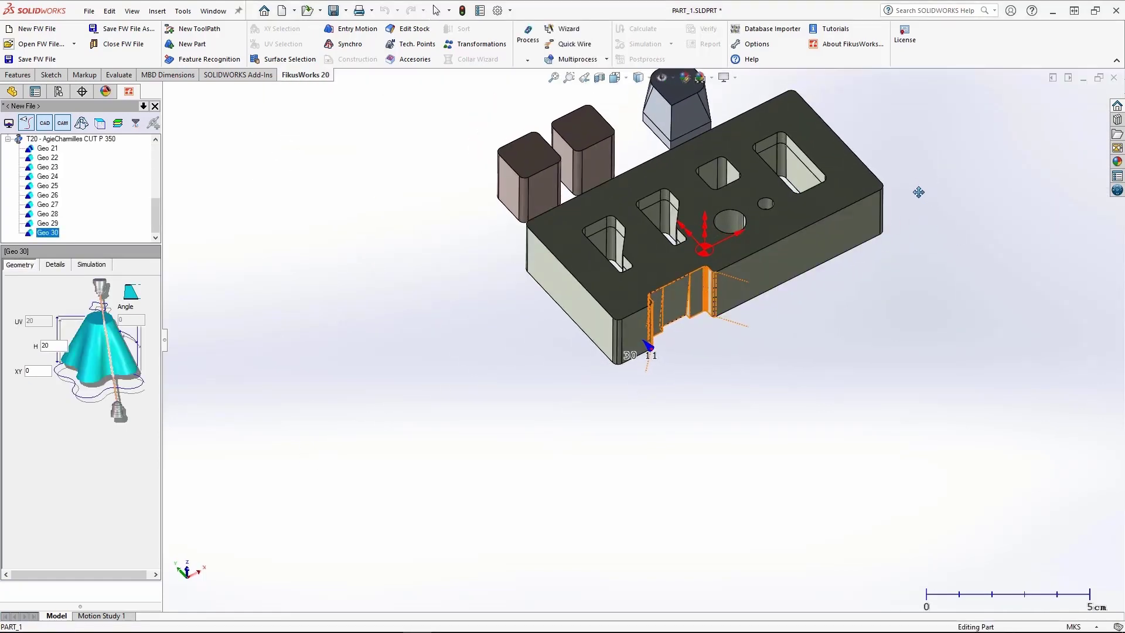
drag(919, 192, 851, 296)
right_click(872, 219)
click(903, 229)
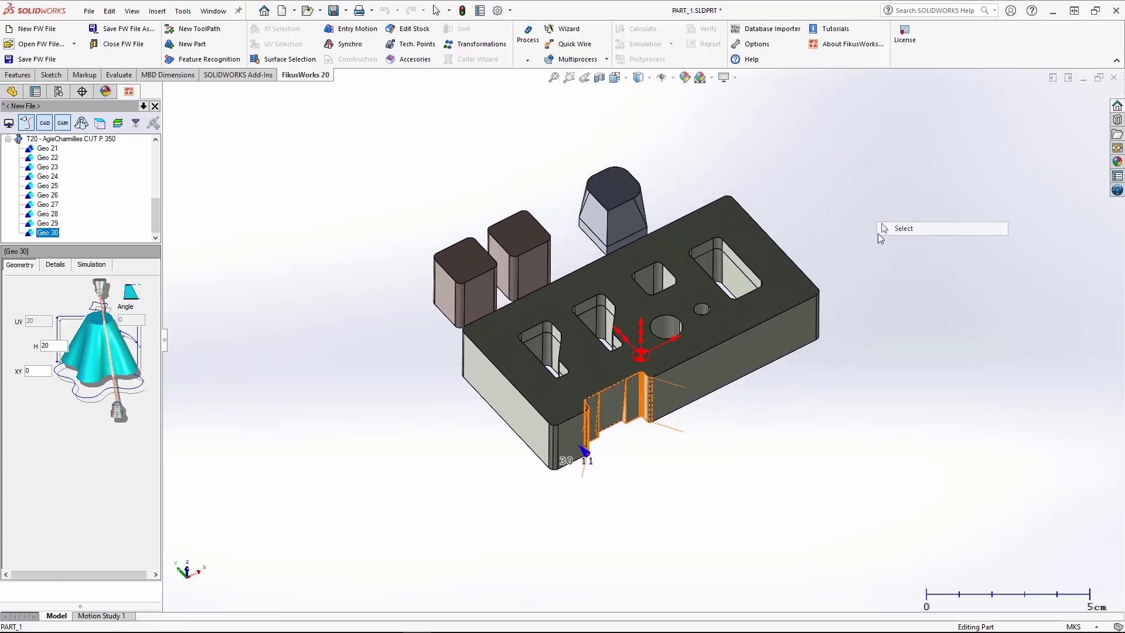
scroll(631, 307, down, 3)
scroll(572, 388, down, 2)
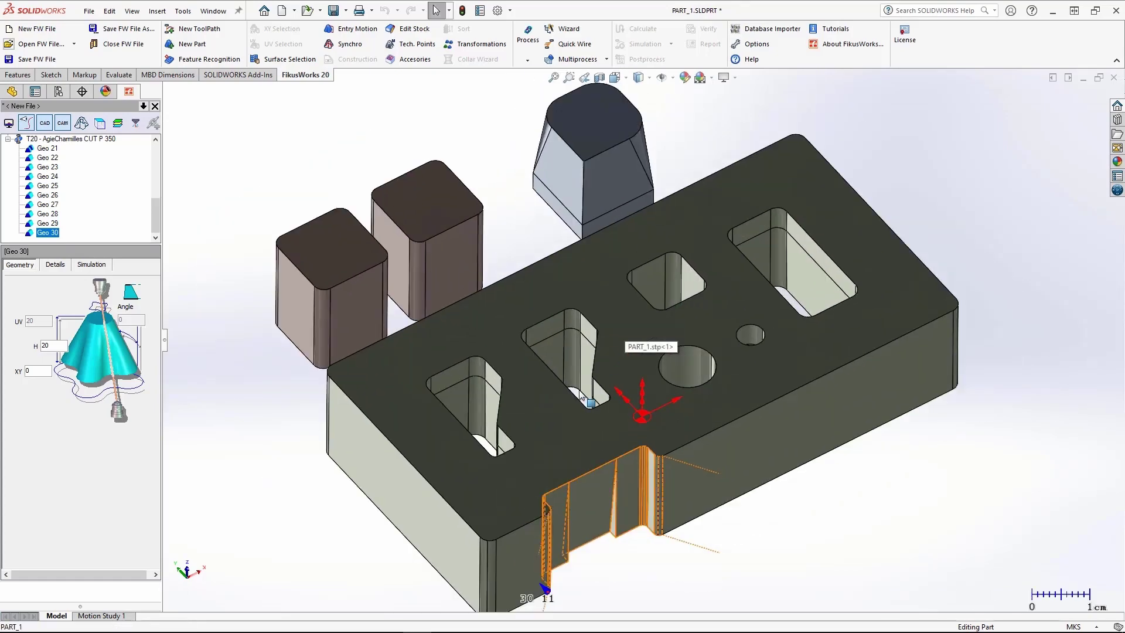
scroll(582, 392, up, 2)
click(69, 139)
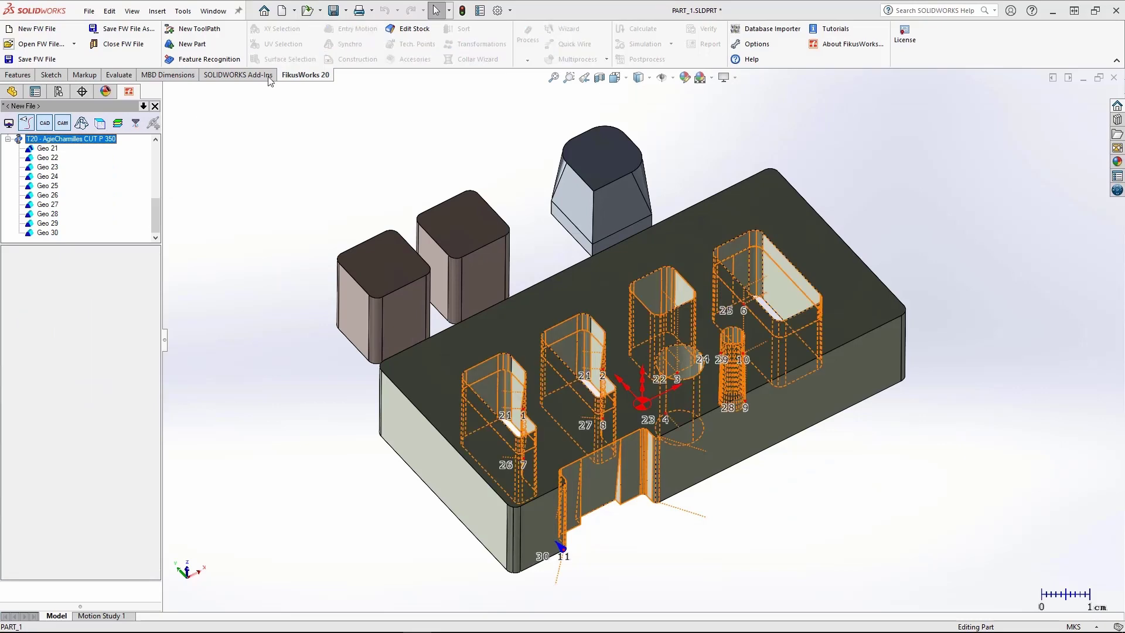
click(407, 29)
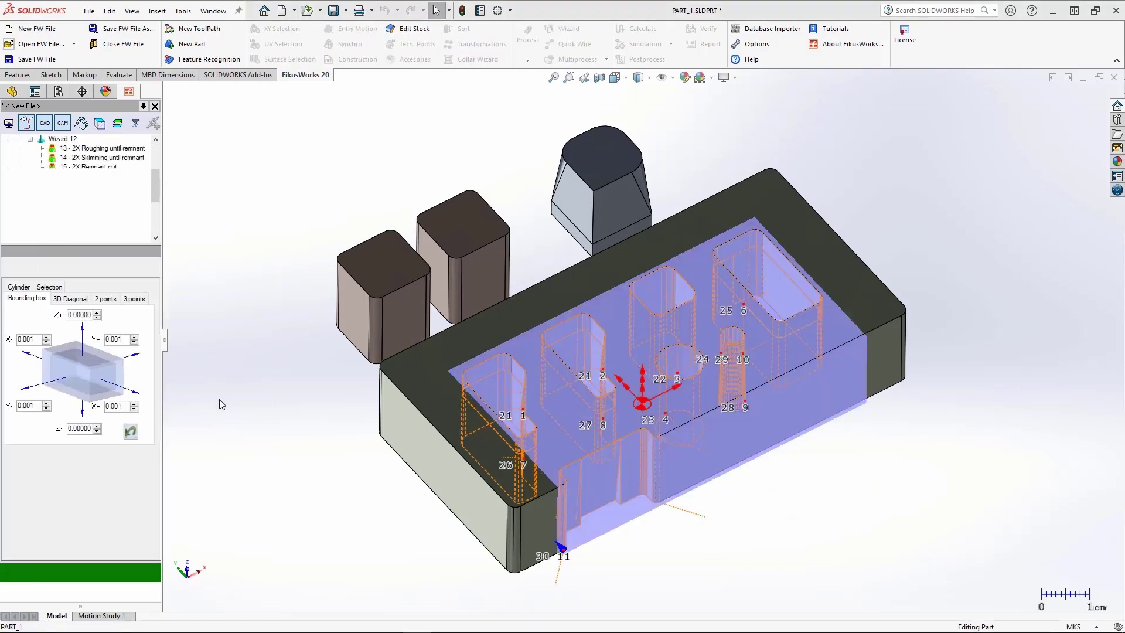
Step: Try to define the stock from the plate's bottom face instead of a bounding box
click(50, 288)
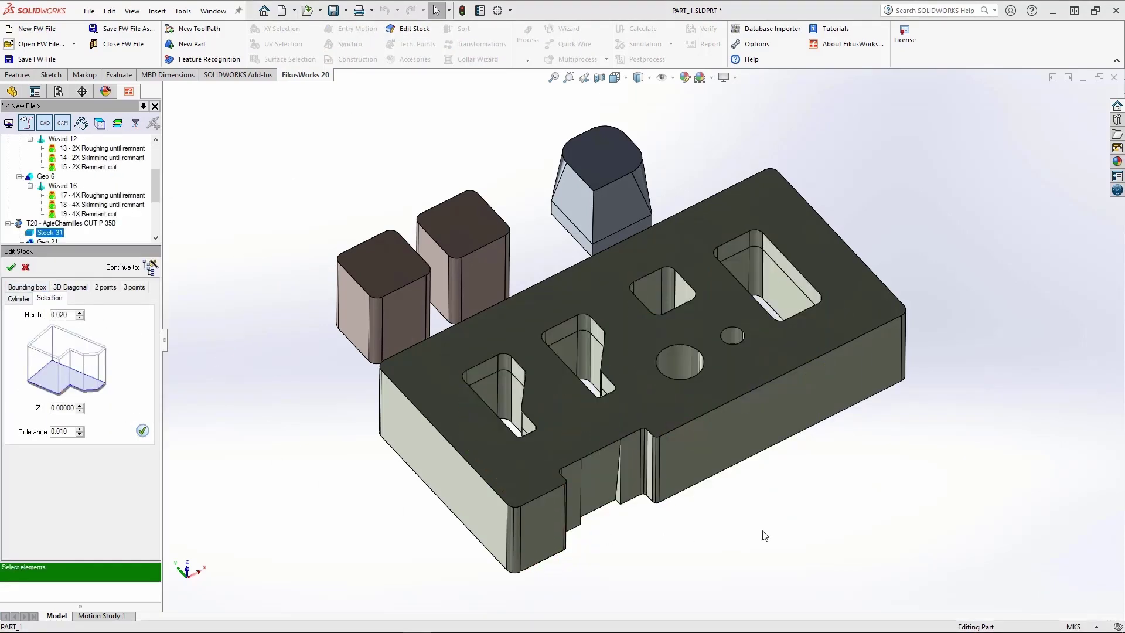
middle_drag(764, 536, 729, 230)
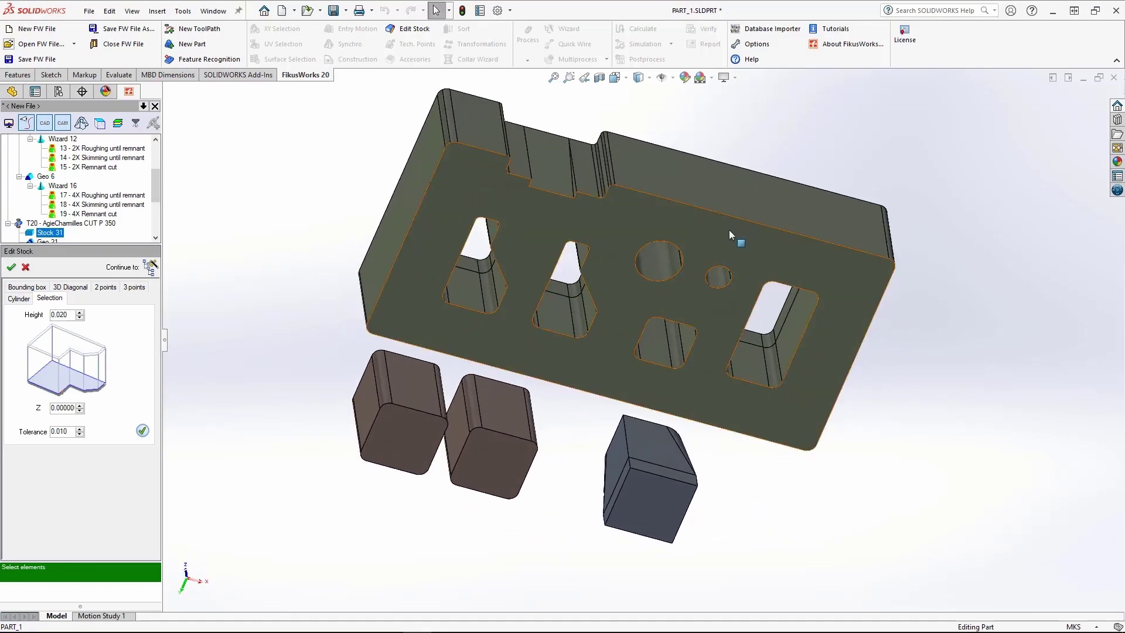
click(729, 230)
middle_drag(945, 354, 938, 627)
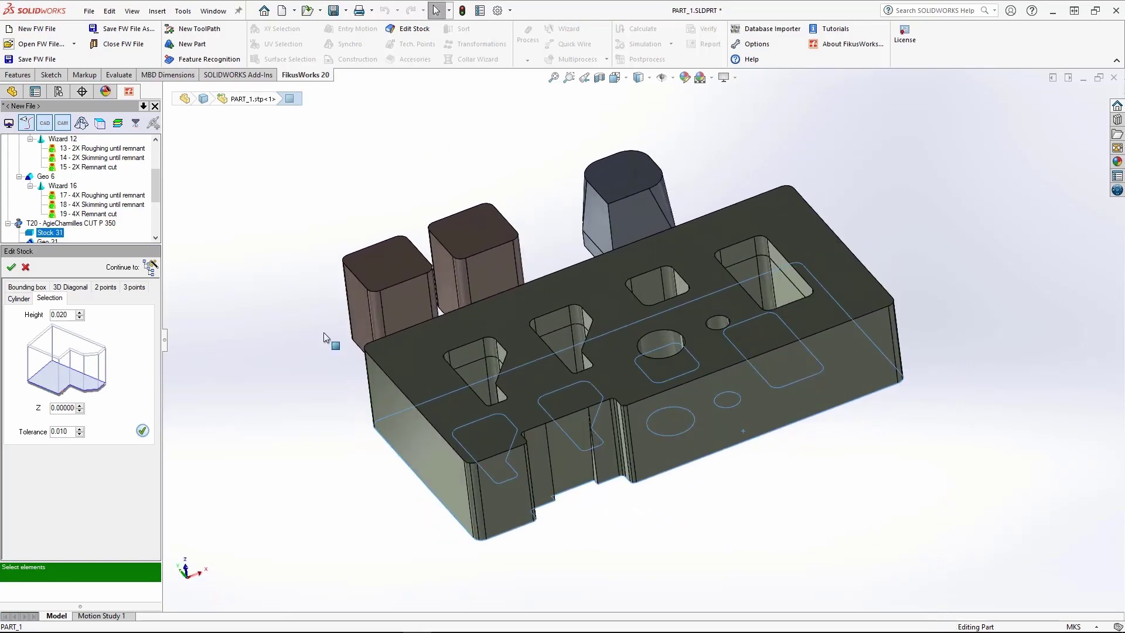
click(70, 288)
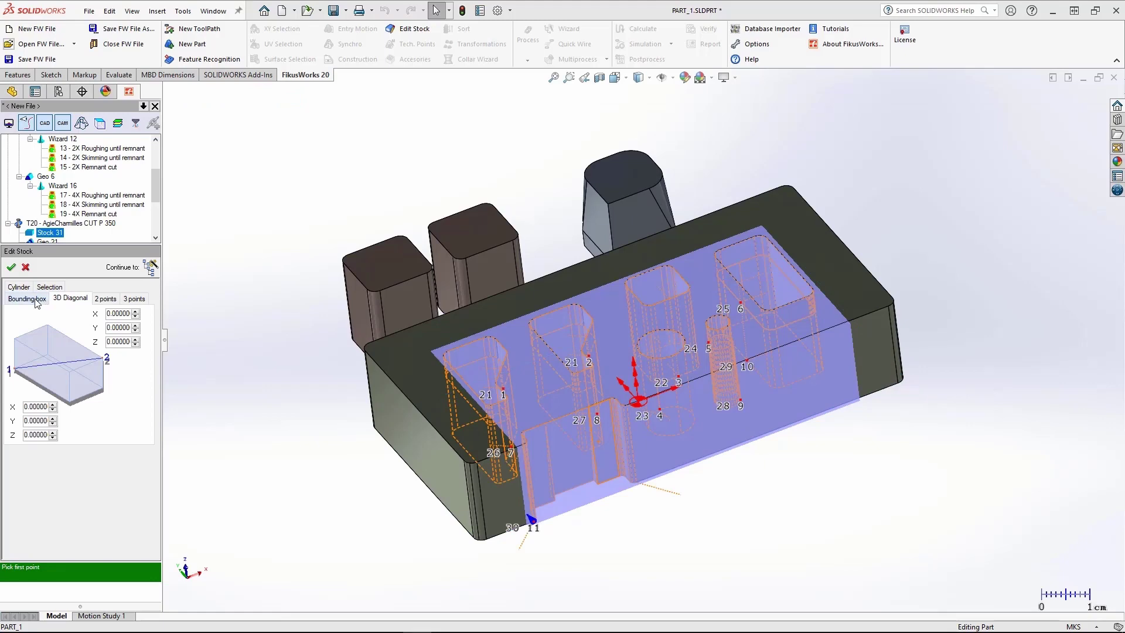
Step: Extend the bounding-box stock to the plate's outer faces with X- 0.01236, X+ 0.01236 and Y+ 0.01085, and accept it
click(27, 299)
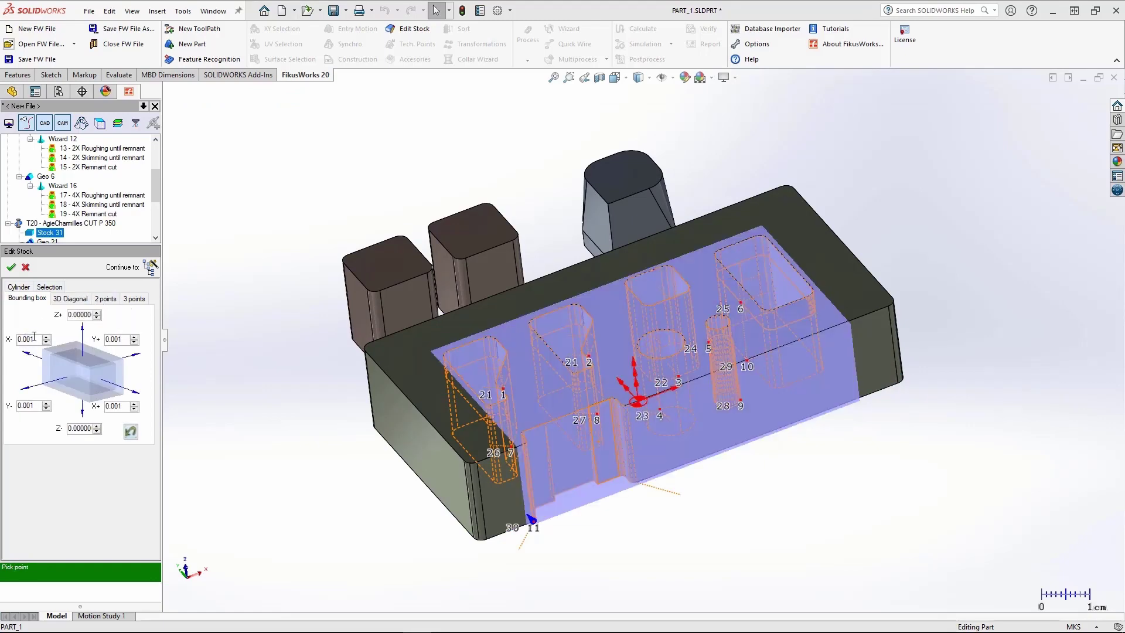
click(417, 478)
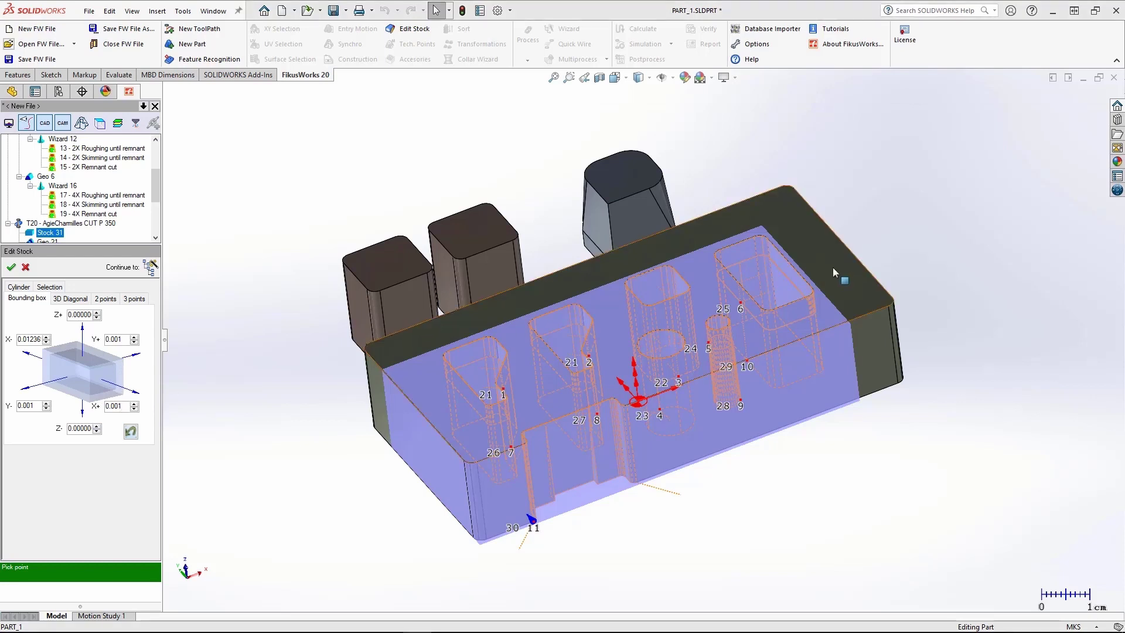
click(860, 262)
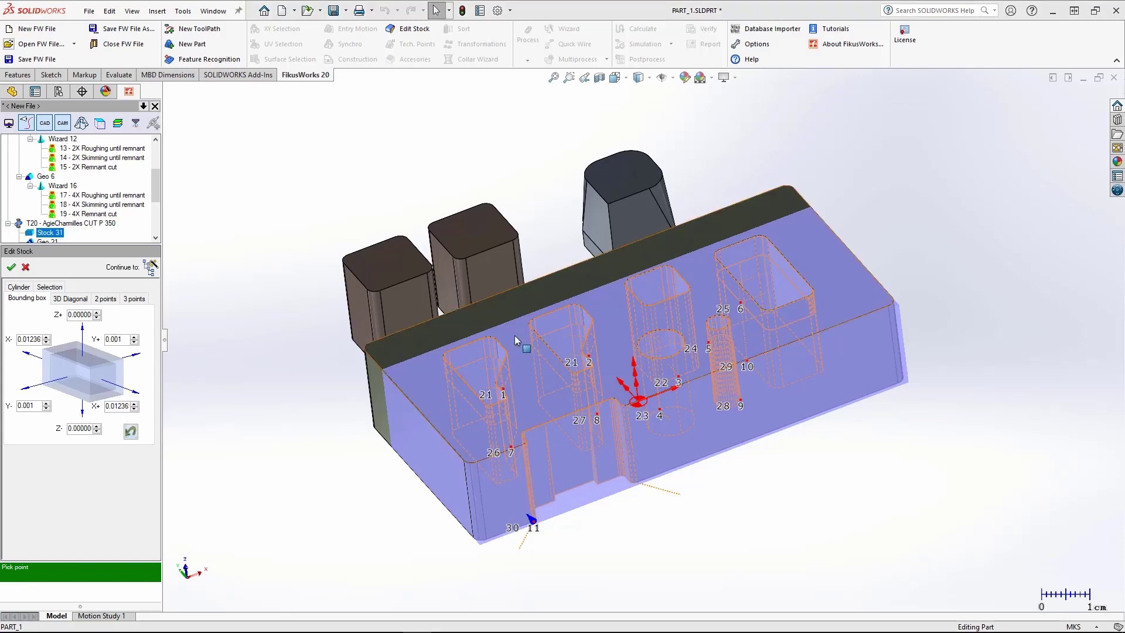
click(562, 269)
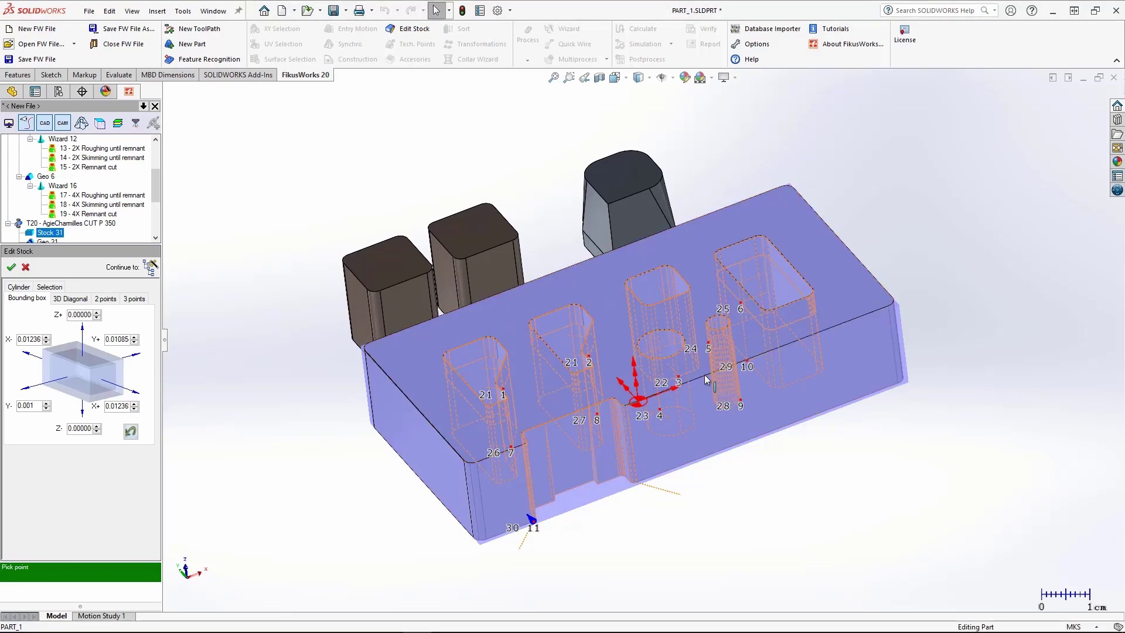
middle_drag(879, 435, 938, 515)
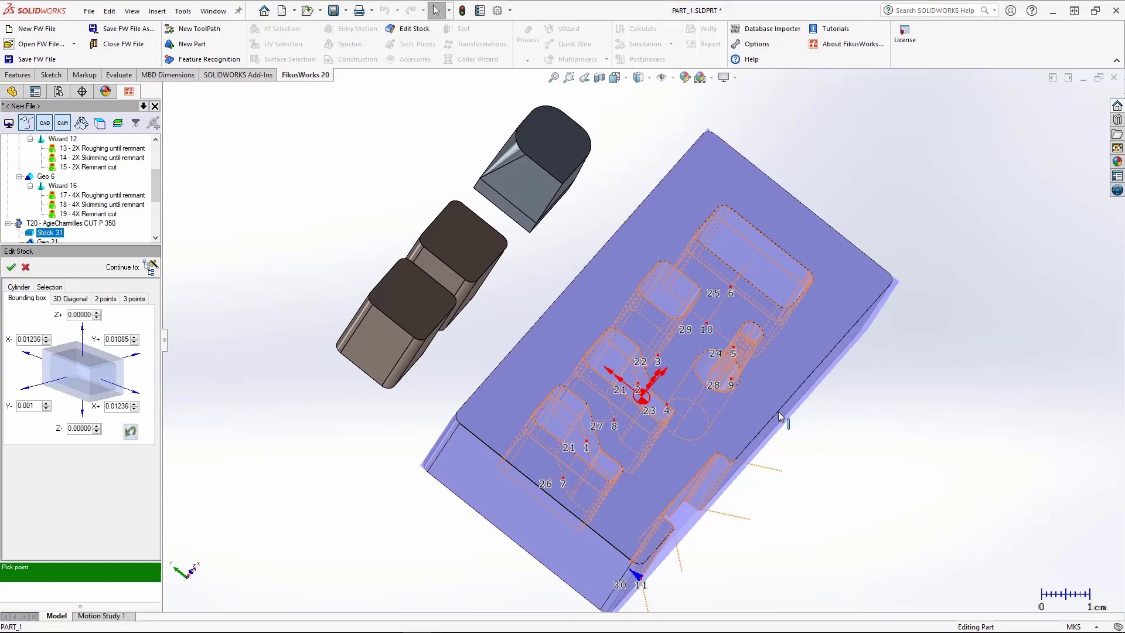
mouse_move(788, 413)
middle_down()
mouse_move(806, 418)
mouse_move(775, 398)
middle_up()
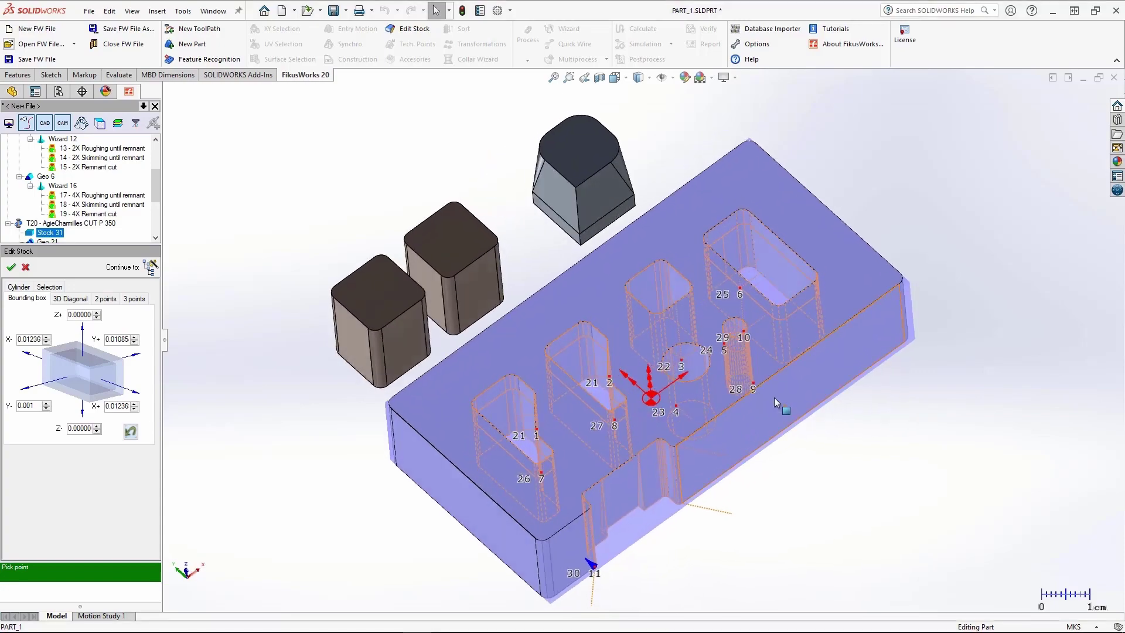
middle_drag(879, 416, 895, 439)
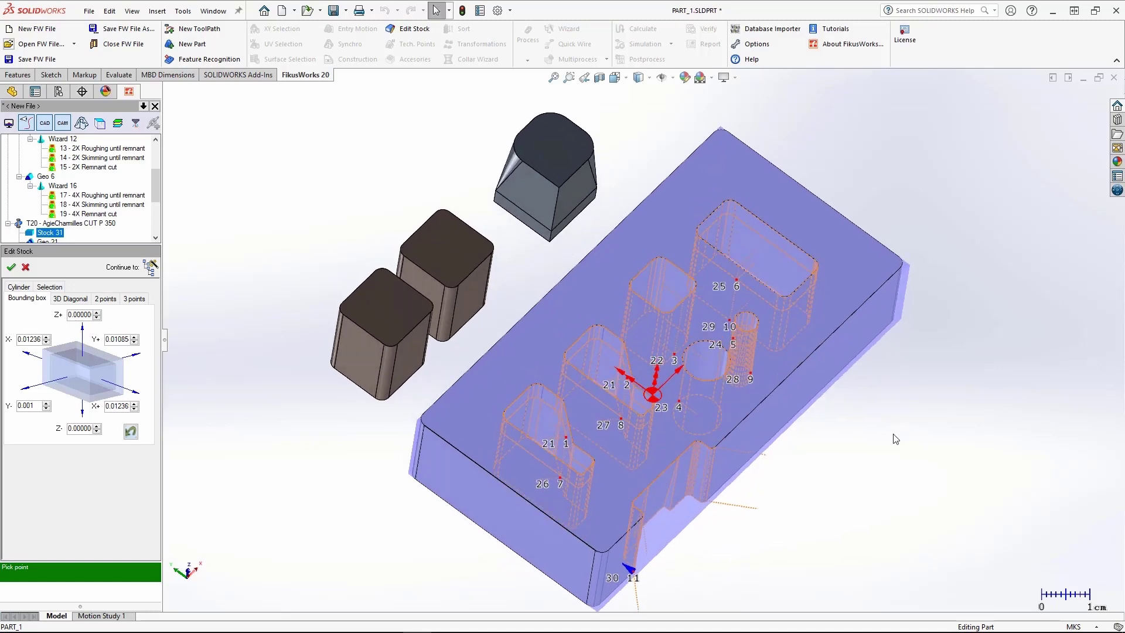
click(11, 269)
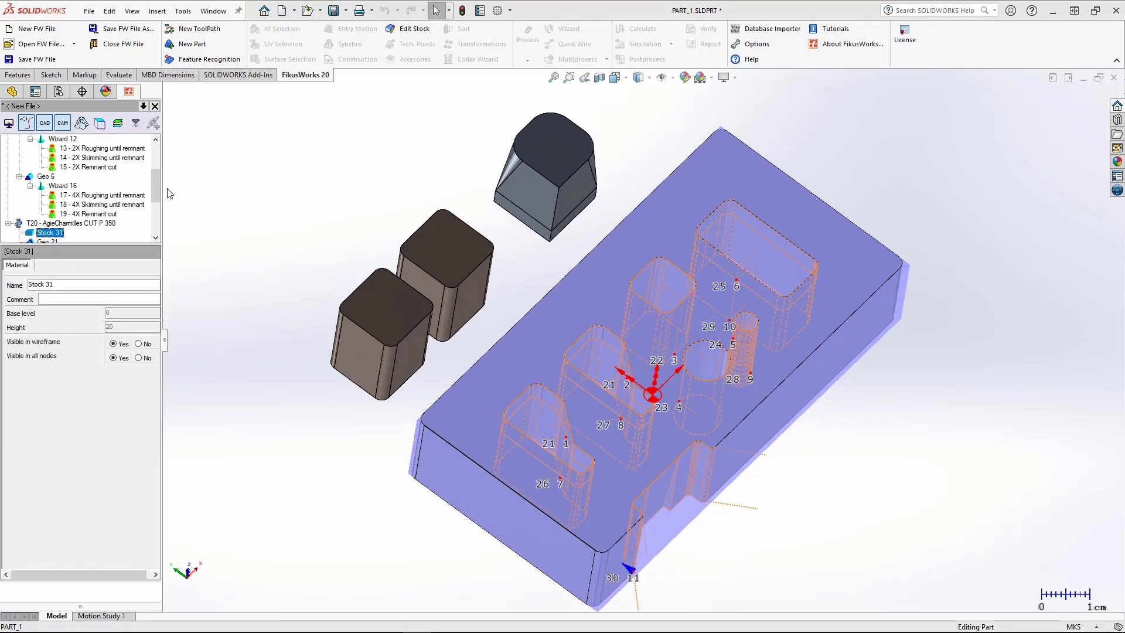
Step: Start the process wizard for Geo 21 and validate the 2-cut AC Brass 900 0.25 mm sequence with Ra 1.70
drag(154, 186, 152, 220)
click(47, 148)
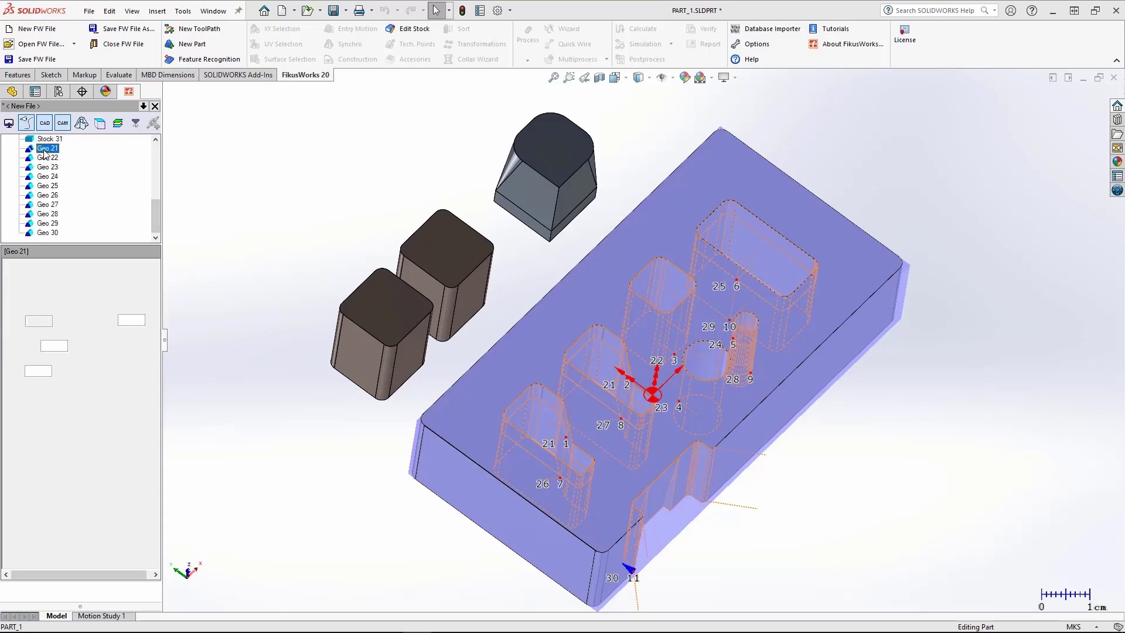
click(571, 33)
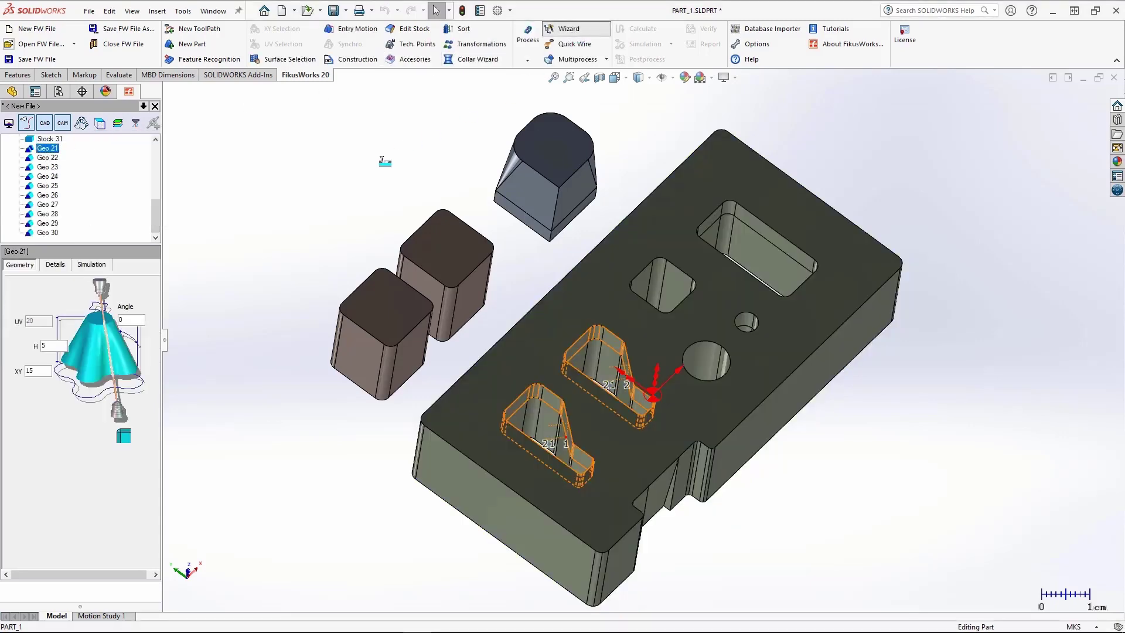
click(530, 246)
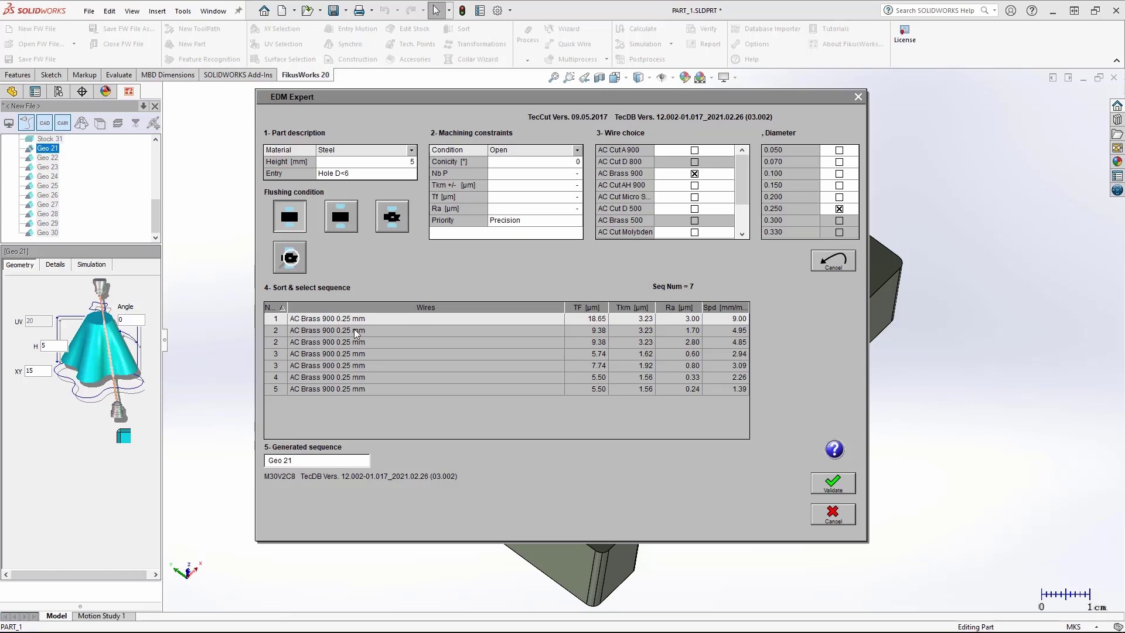
click(356, 332)
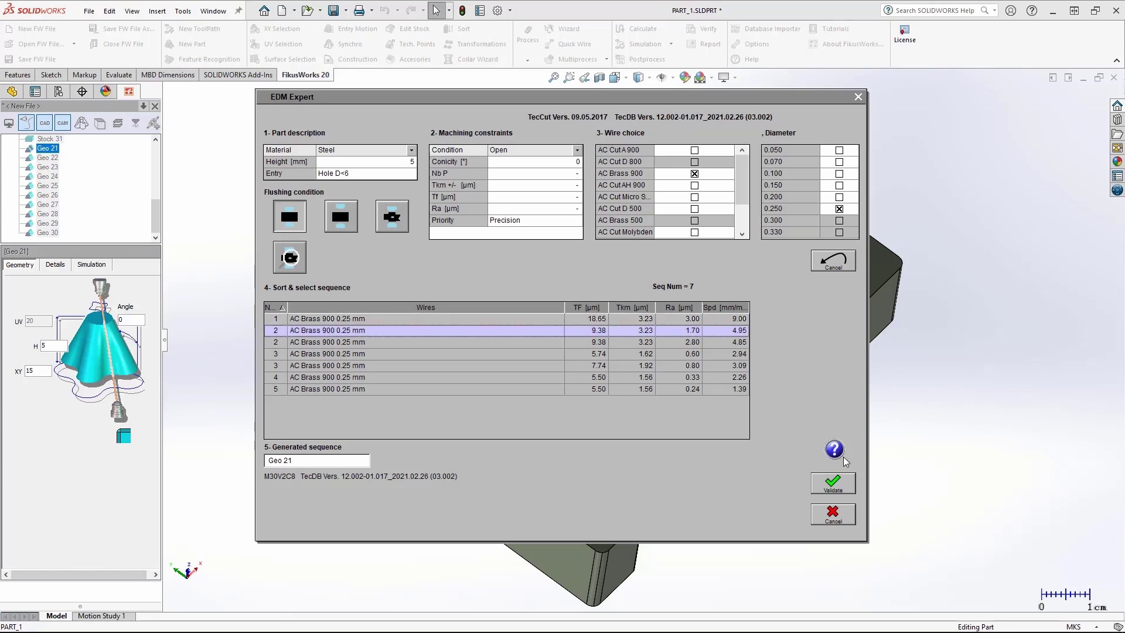
click(838, 484)
Step: Review the access and common parameters, keep perpendicular access and machine compensation, and generate Geo 21's complete roughing and skimming cuts
click(367, 318)
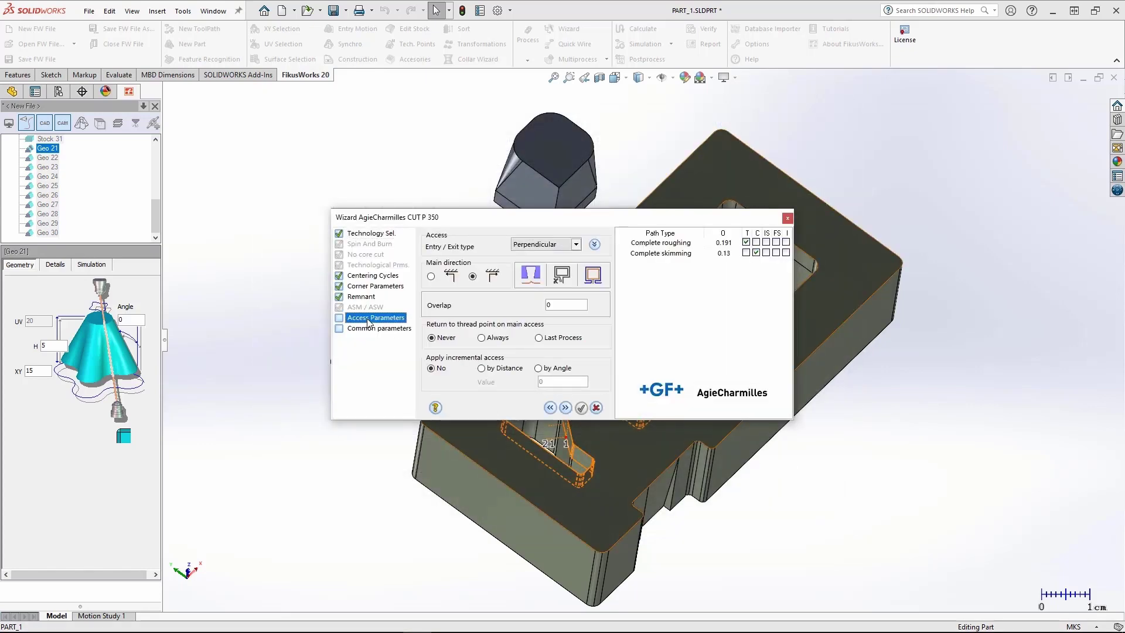
click(372, 329)
click(580, 407)
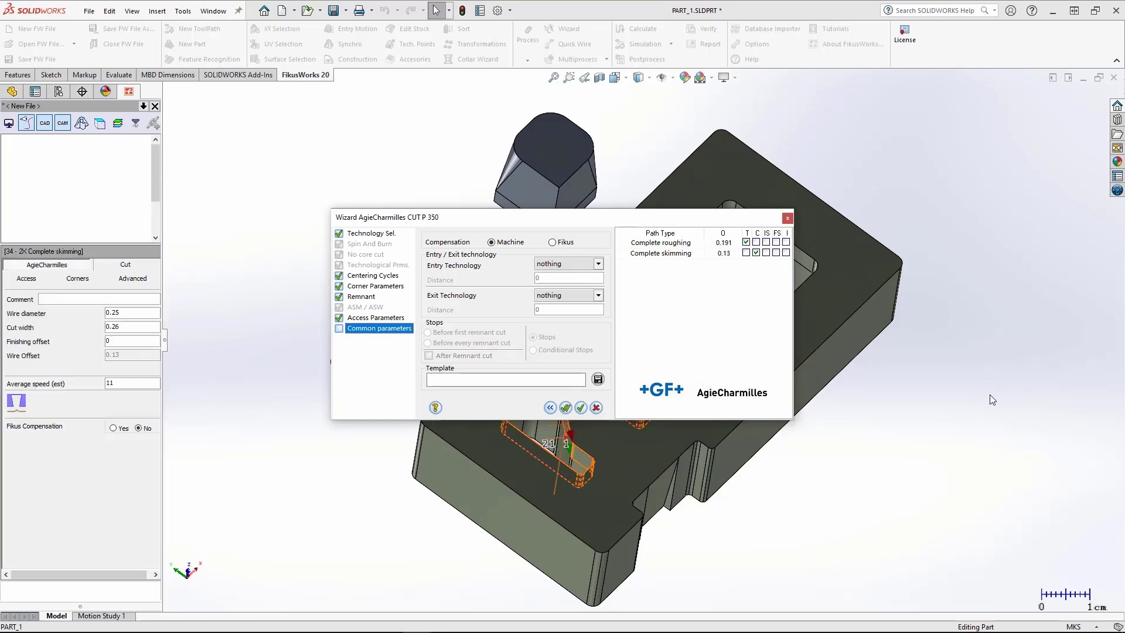
Step: Start the process wizard for Geo 22 and validate the 2-cut AC Brass 900 0.25 mm sequence with Ra 1.70
middle_drag(955, 418, 931, 387)
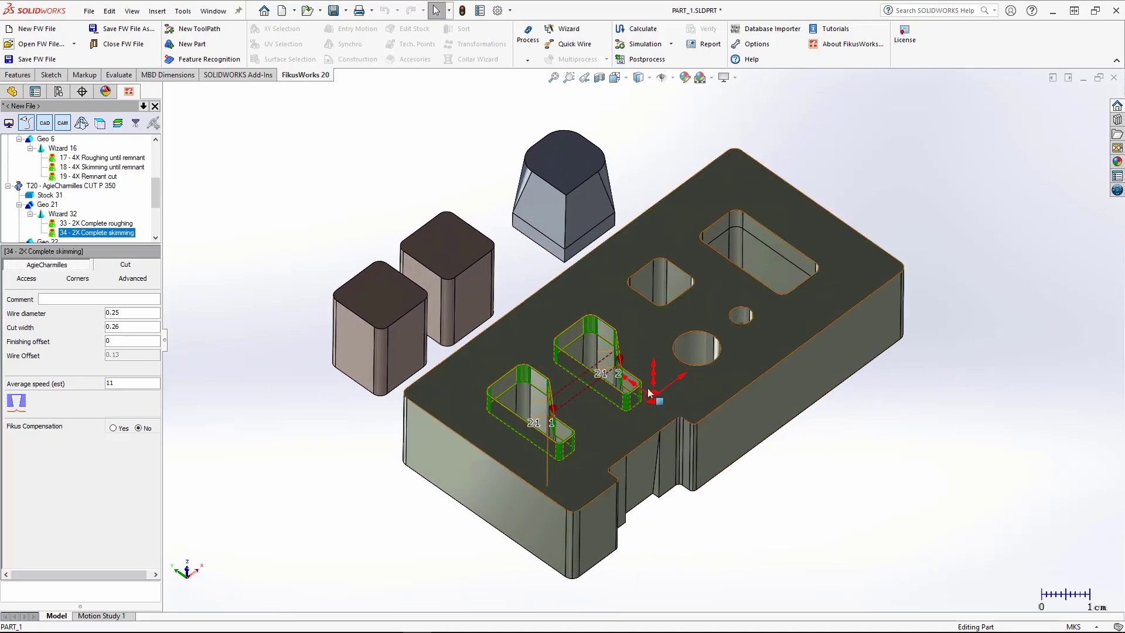
scroll(652, 393, down, 2)
drag(153, 199, 156, 220)
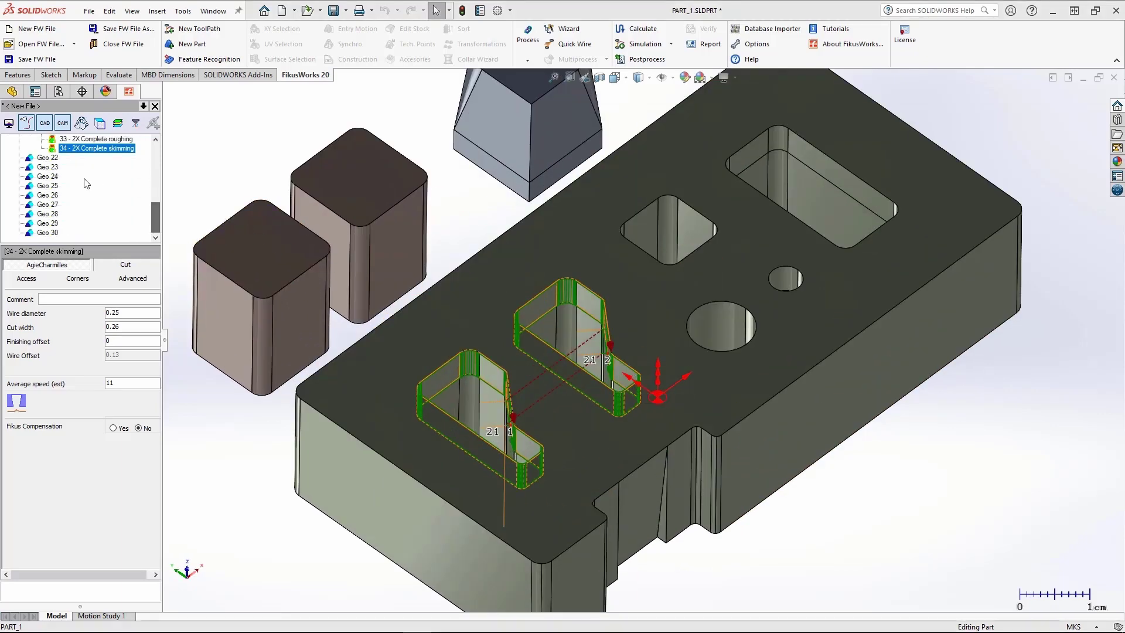
click(85, 158)
click(566, 34)
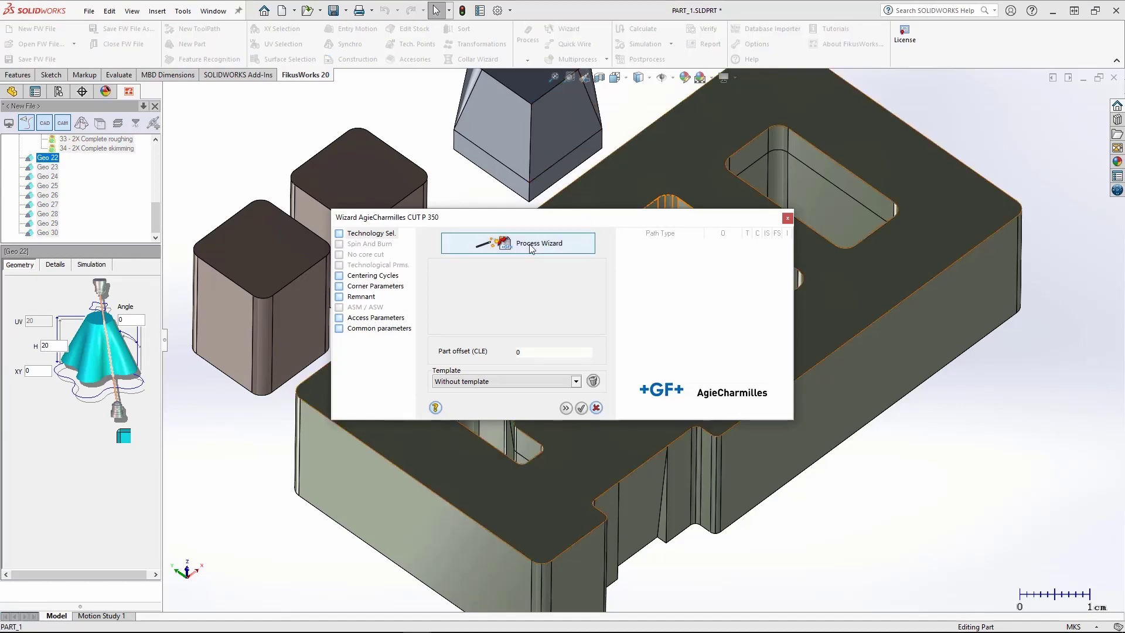
click(531, 246)
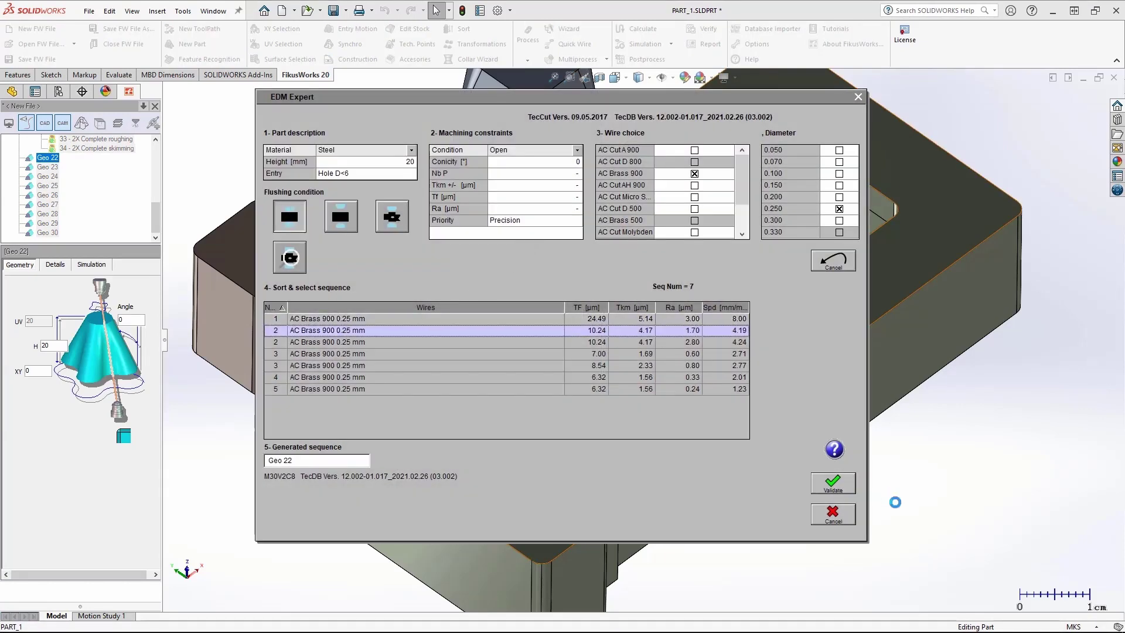
click(818, 482)
Step: Accept Geo 22's default centering, corner, remnant, perpendicular access and machine compensation settings, and generate its complete roughing and skimming cuts
click(566, 408)
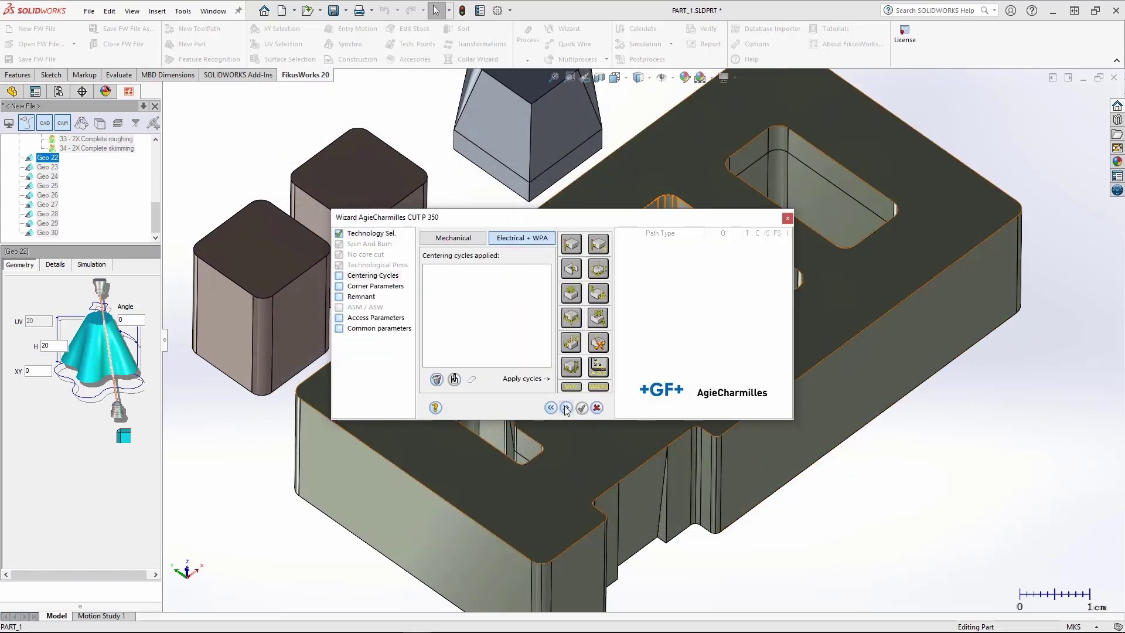
click(566, 409)
click(565, 409)
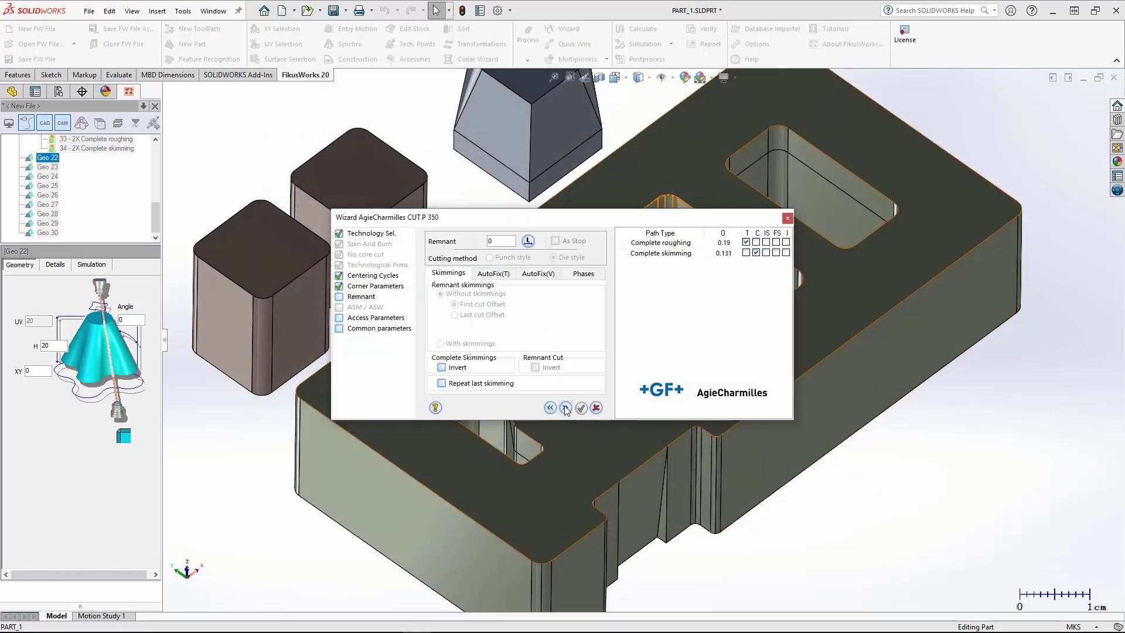
click(566, 408)
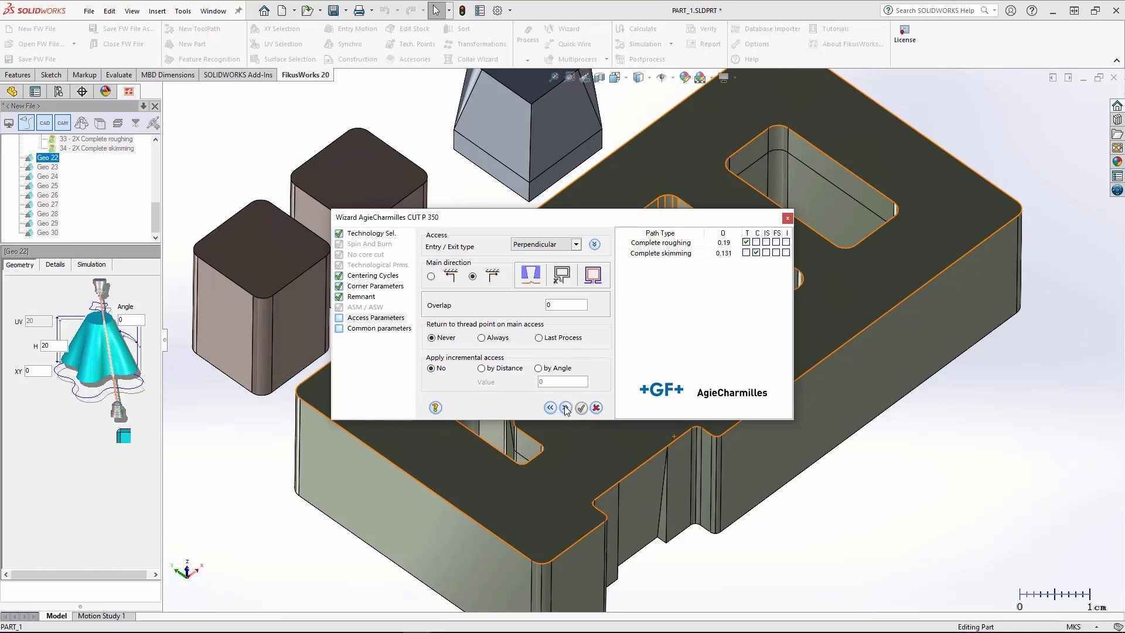
click(565, 409)
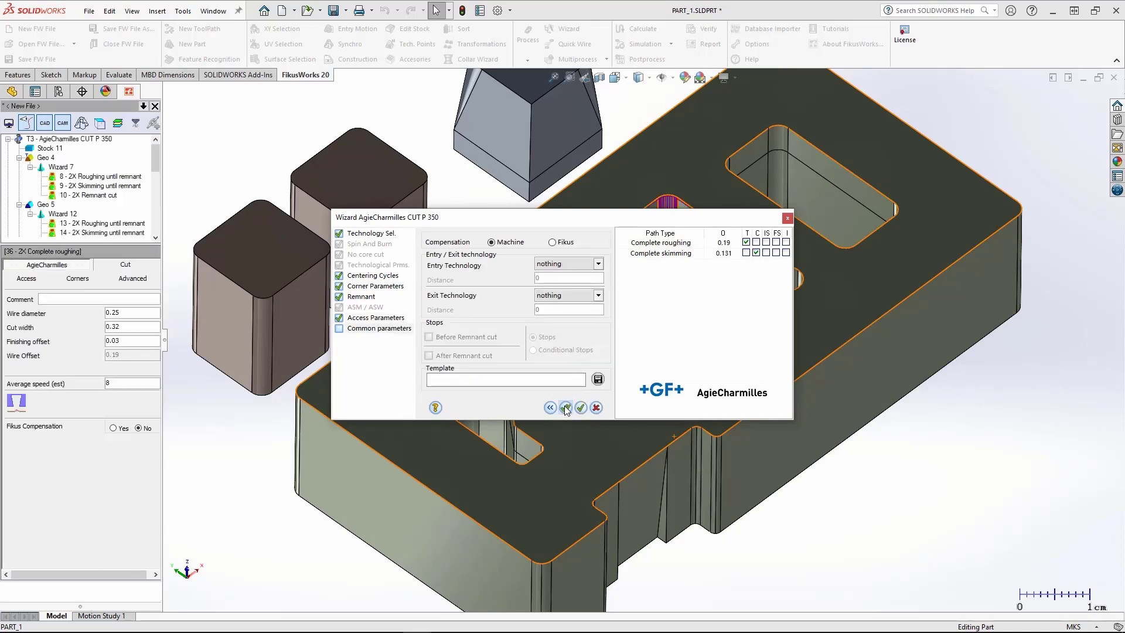
click(566, 409)
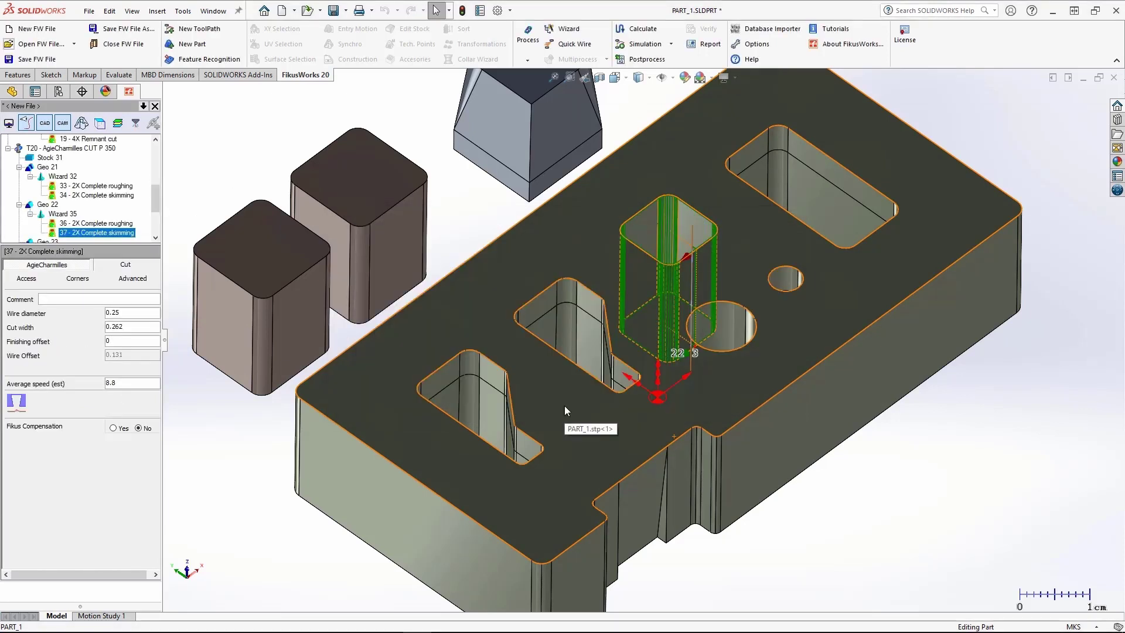
Step: Define a thread point for Geo 23 at the centre of the large round hole with the Entry Motion command
drag(157, 193, 156, 217)
click(48, 167)
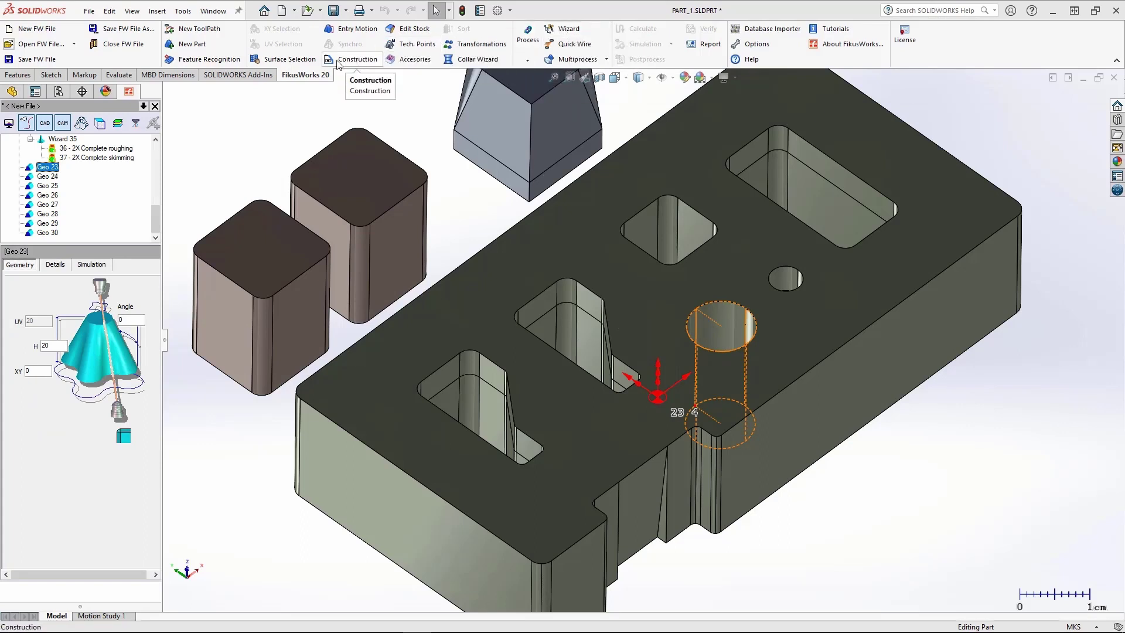
click(351, 28)
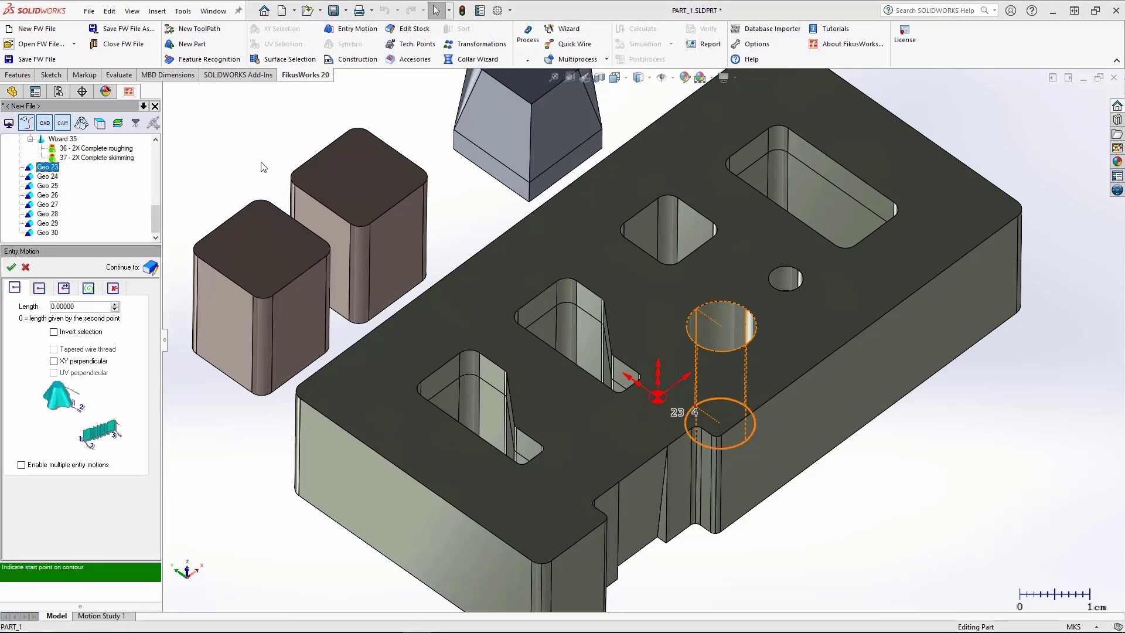
click(89, 288)
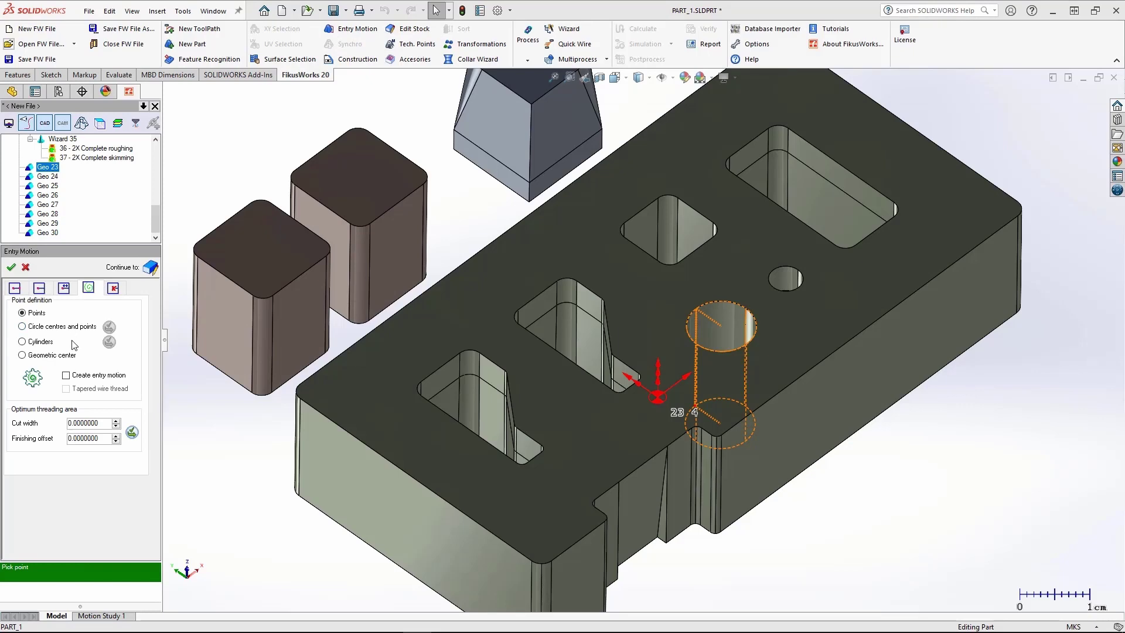
click(723, 333)
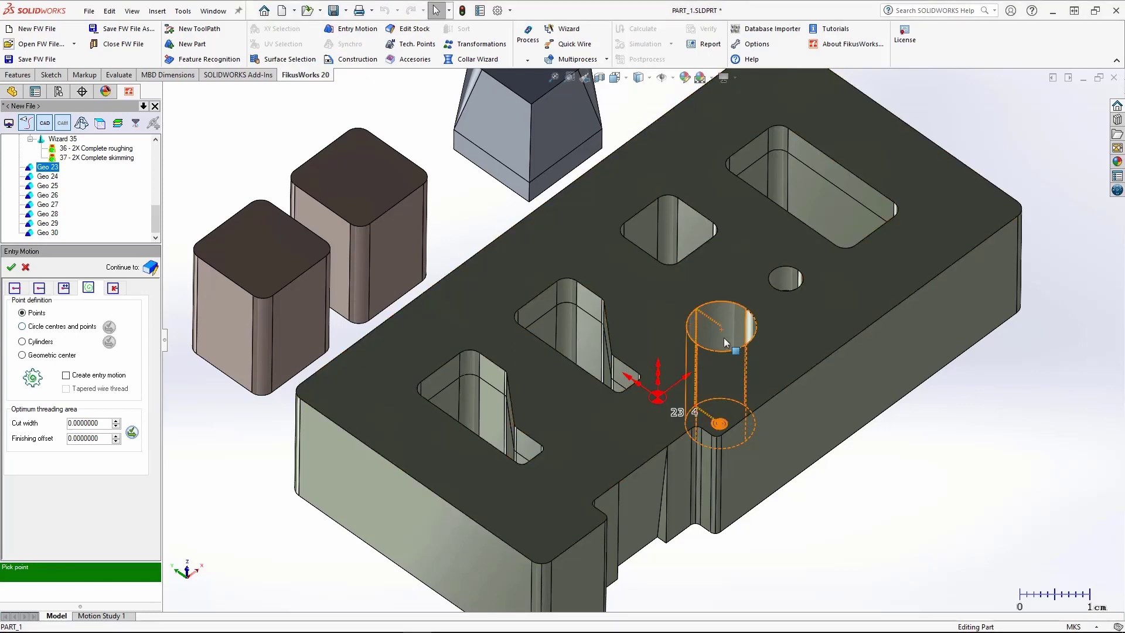
click(11, 268)
Step: Start the process wizard for Geo 23 with pocketing as main cut and validate the 1-cut AC Brass 900 0.25 mm sequence with Ra 3.00
scroll(156, 195, down, 2)
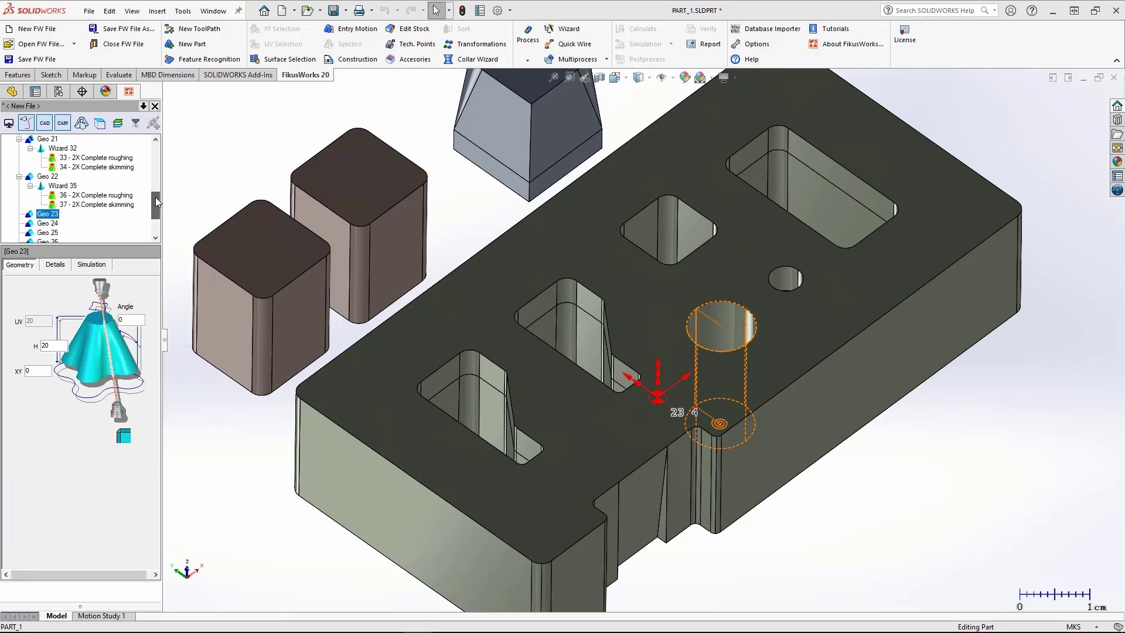
click(576, 31)
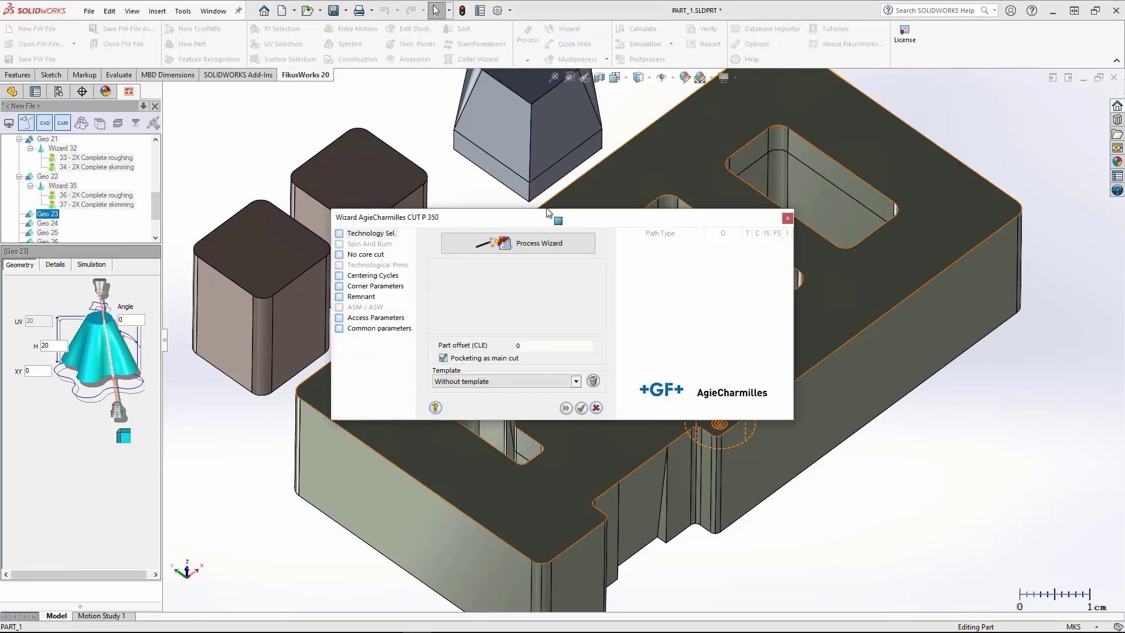
click(528, 241)
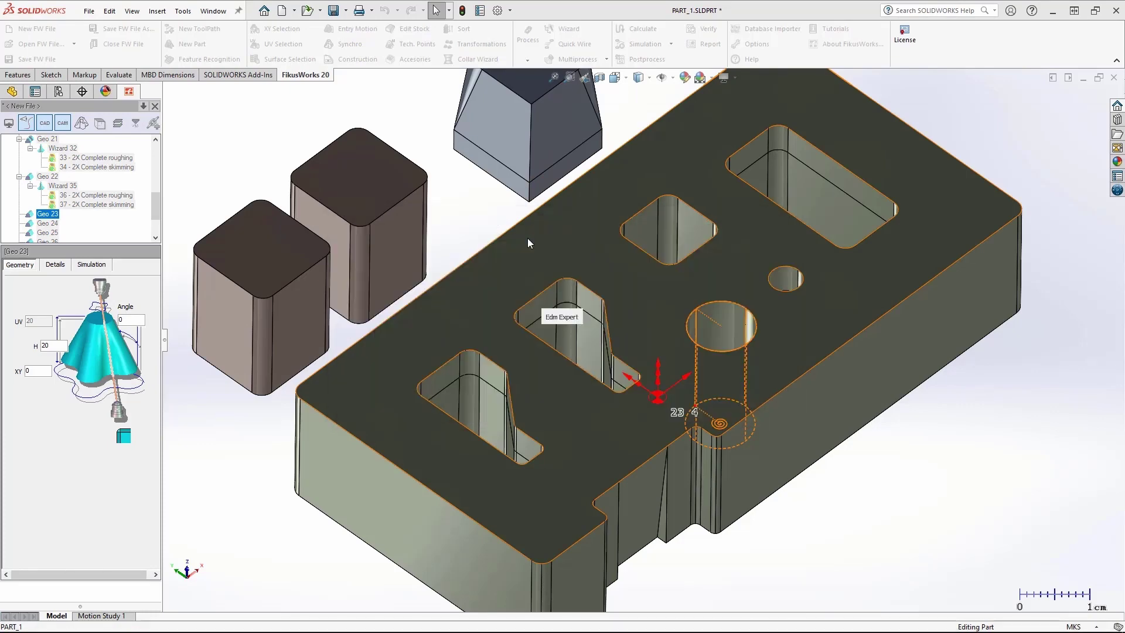
click(323, 317)
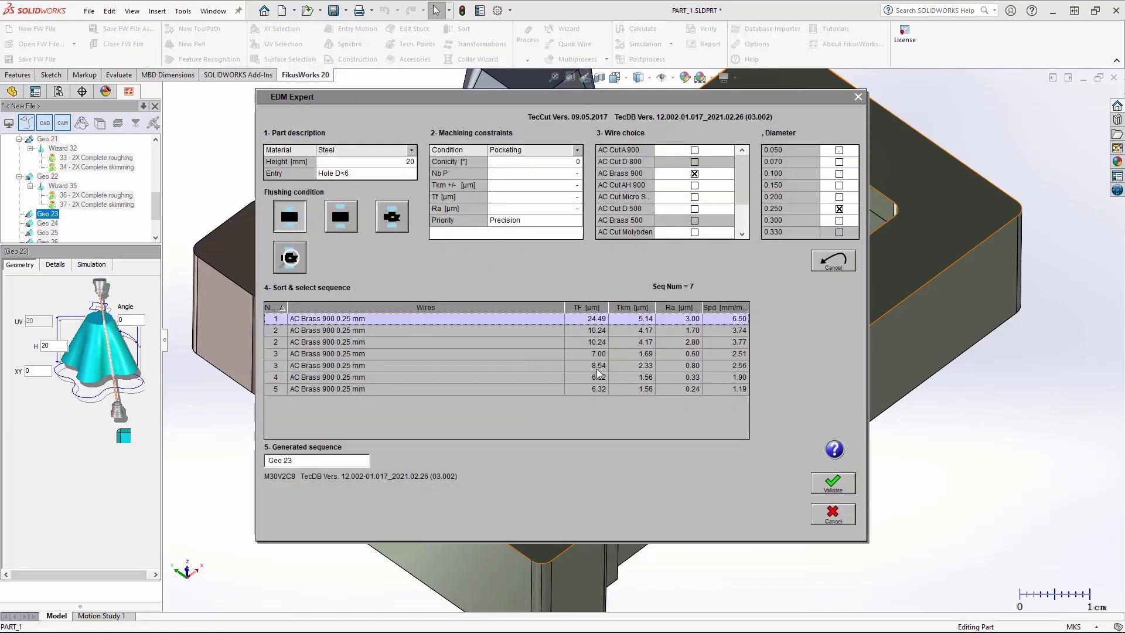
click(829, 481)
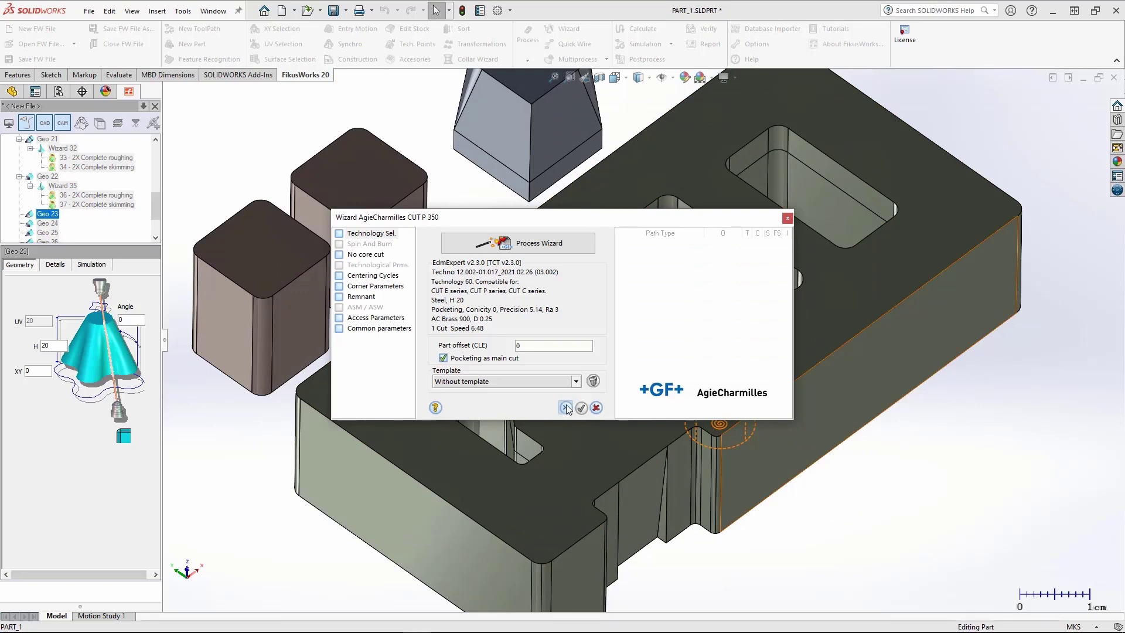
Step: Keep the spiral no-core cut with 0.32 cutting width, 50% increment and 0.5 drill diameter, and generate Geo 23's pocket path
click(566, 407)
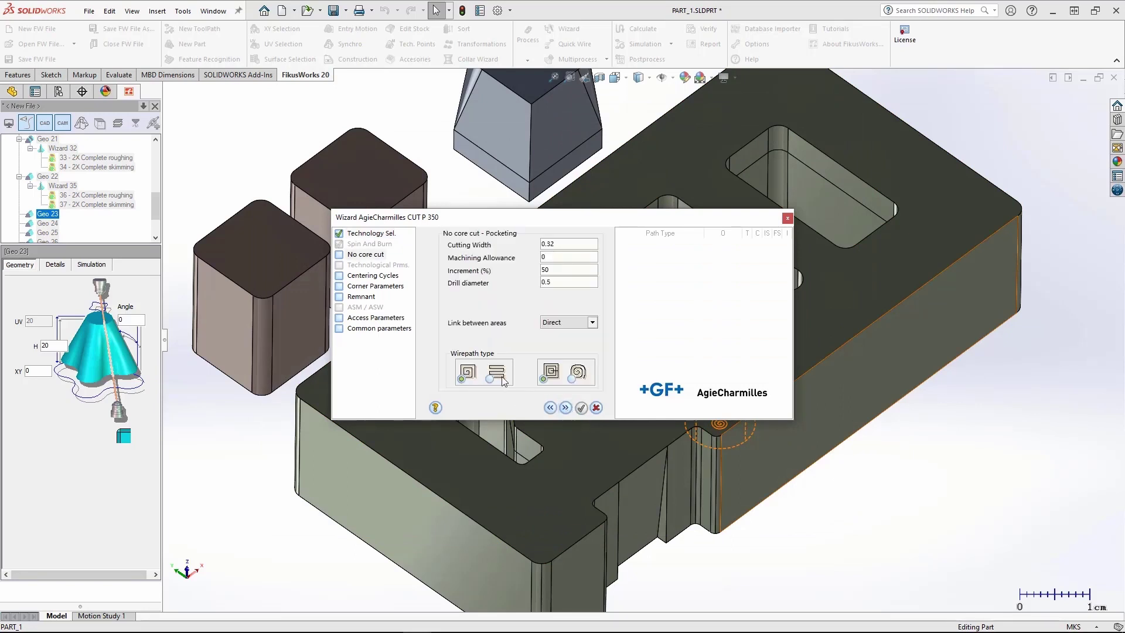
click(566, 408)
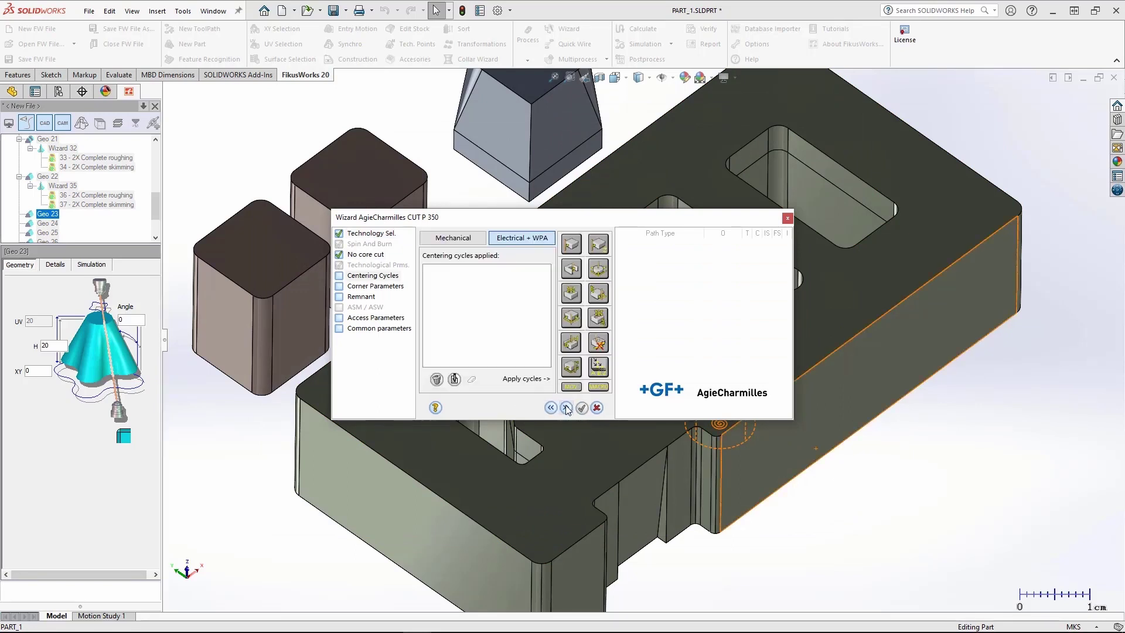
click(566, 408)
click(567, 408)
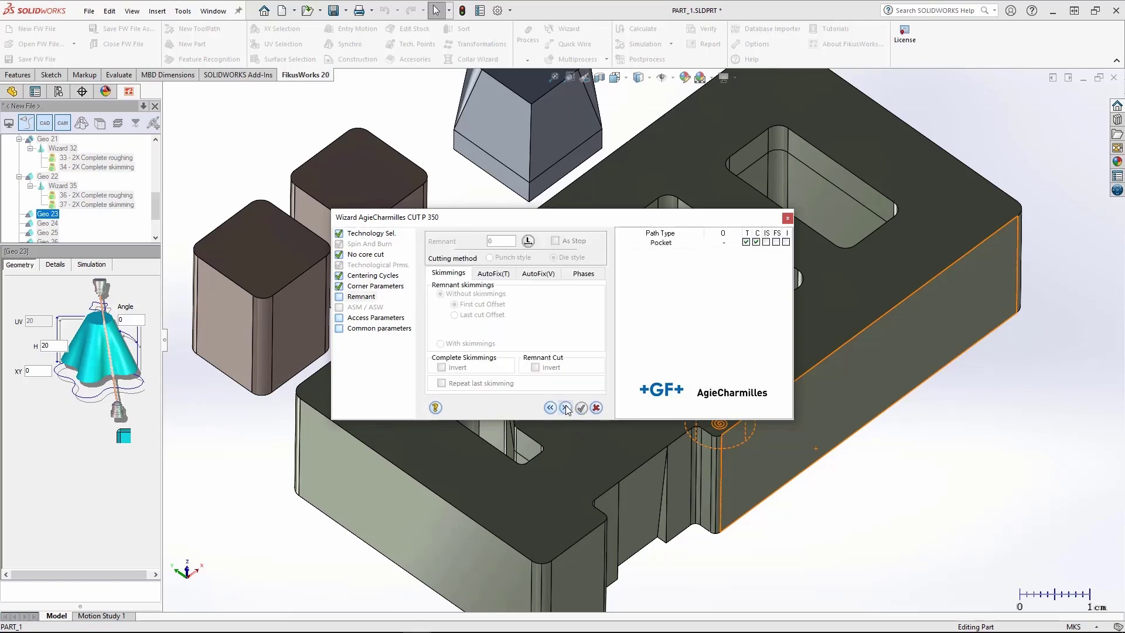
click(566, 408)
click(566, 408)
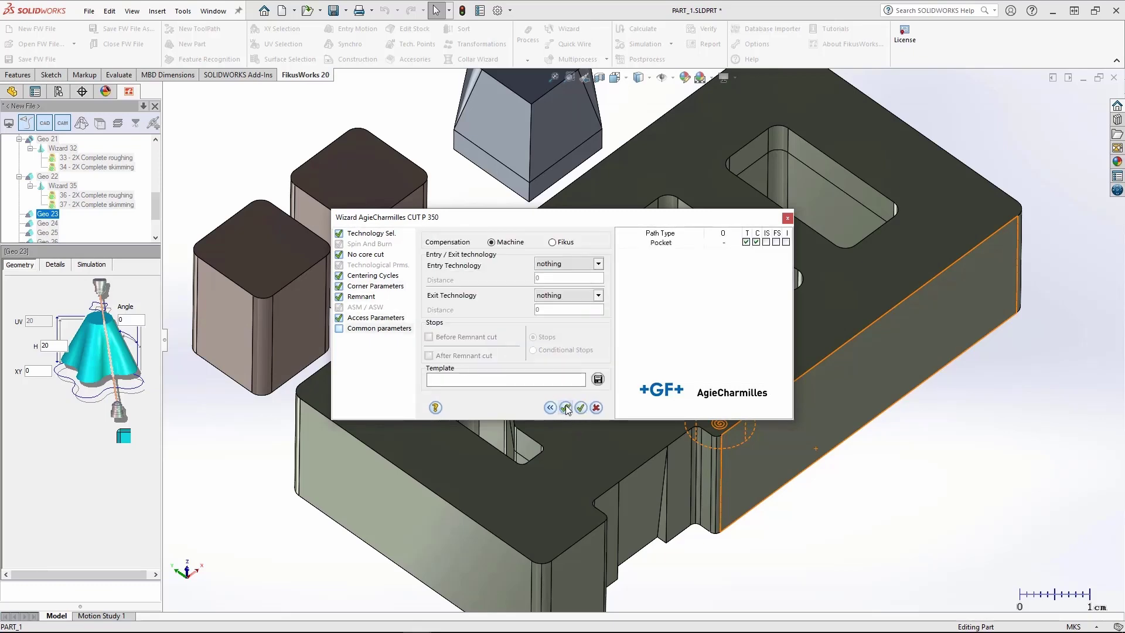
click(566, 408)
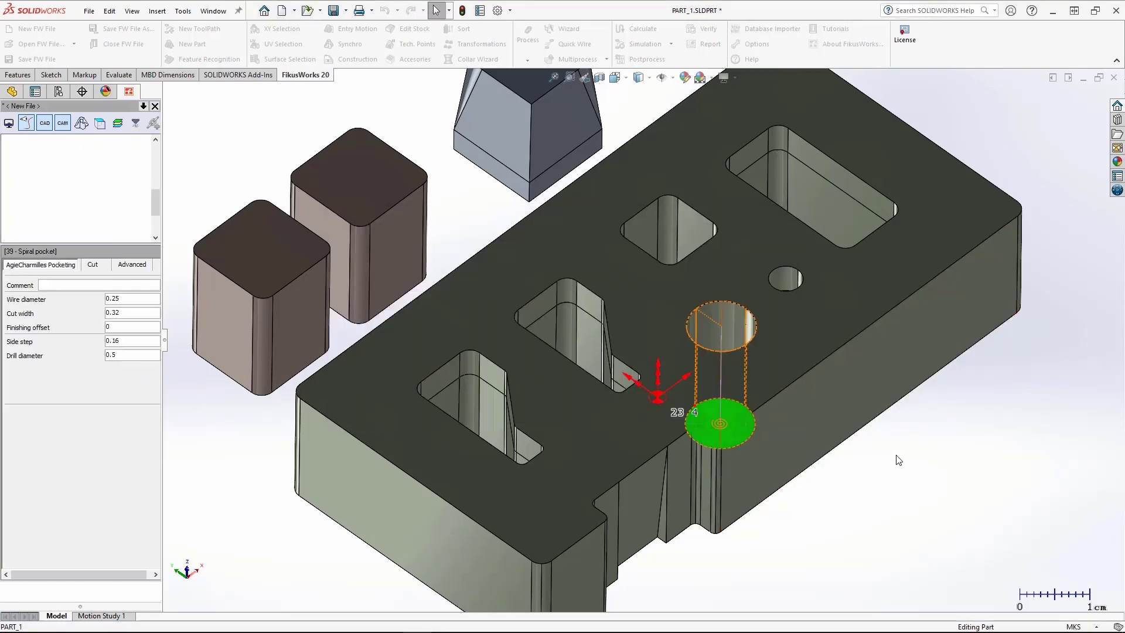
Step: Assign Geo 24 the 2-cut AC Brass 900 0.25 mm sequence with Ra 1.70 and generate its complete roughing and skimming cuts with default parameters
drag(158, 196, 157, 219)
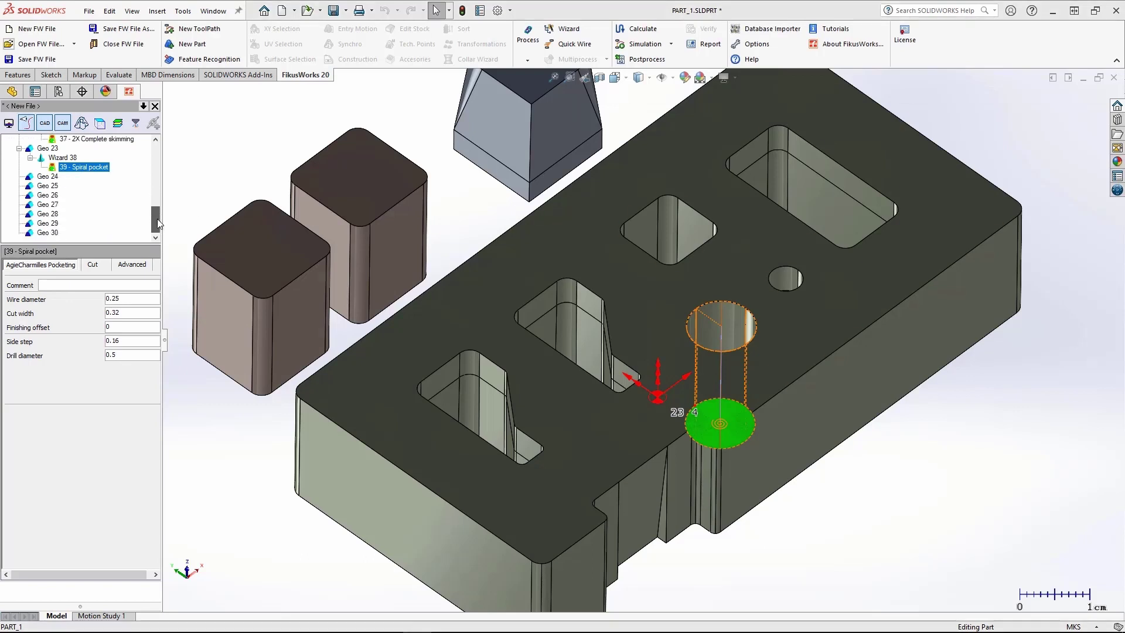
click(48, 176)
click(563, 28)
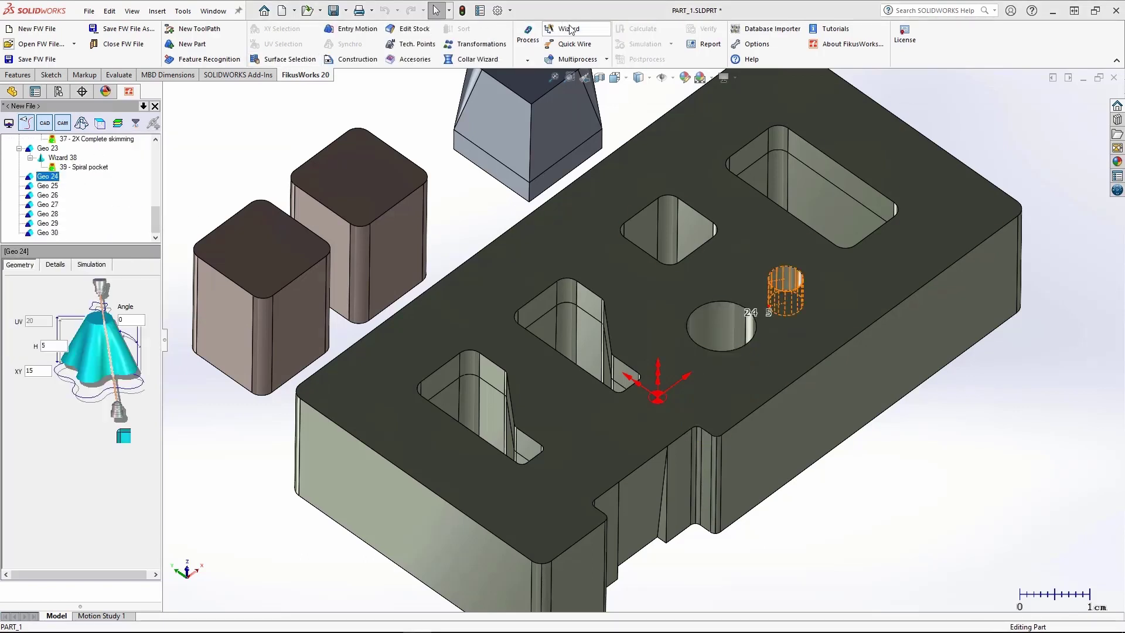
click(542, 243)
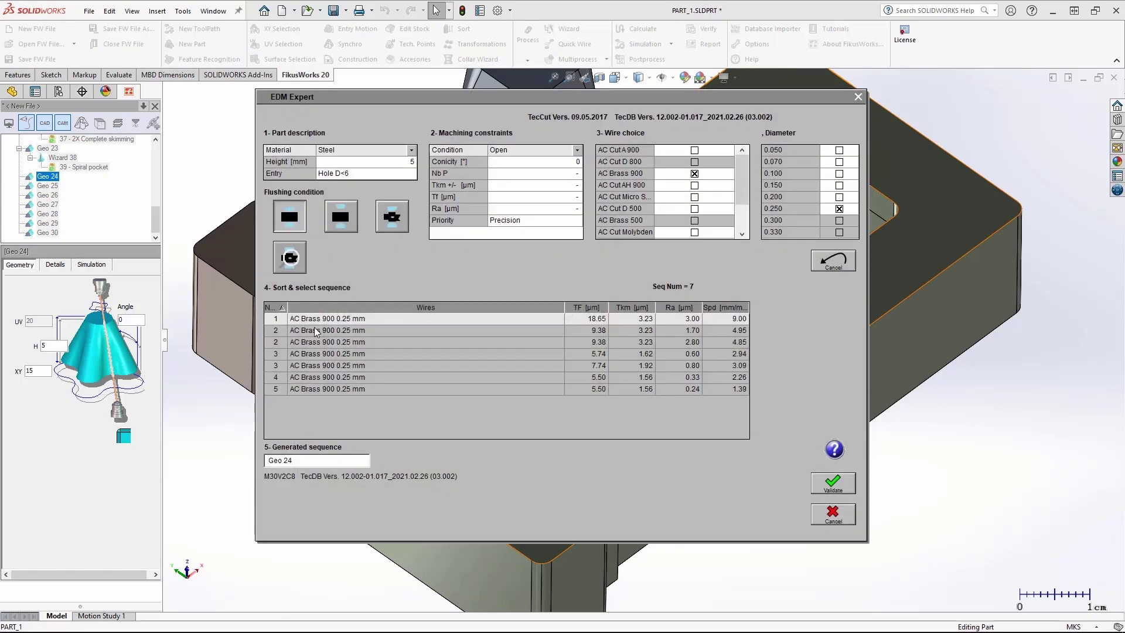
click(316, 330)
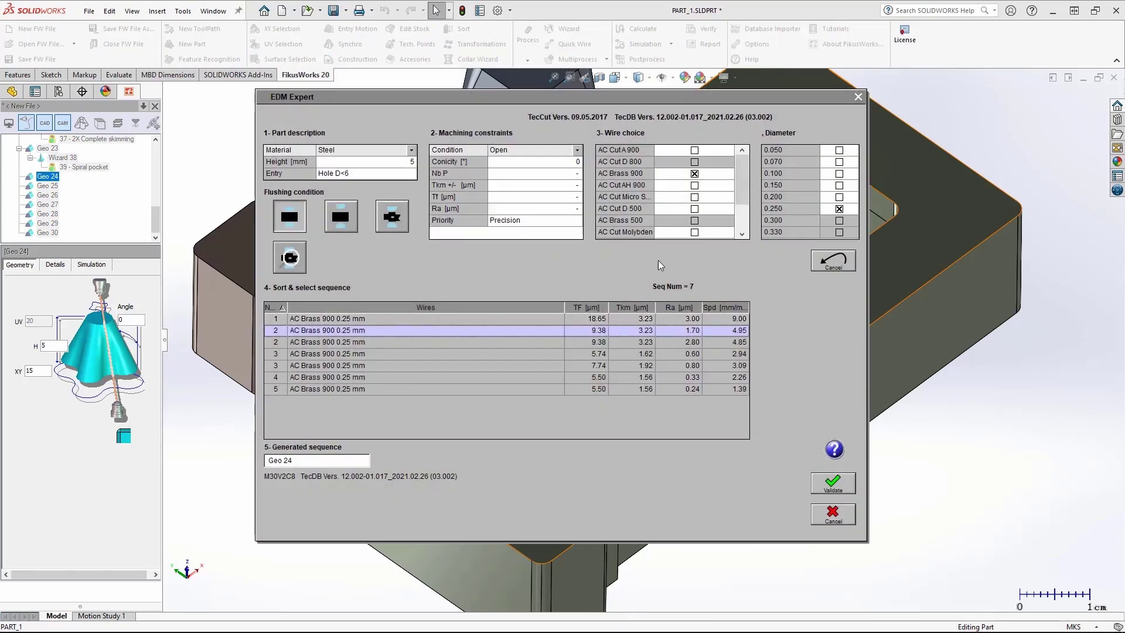
click(837, 488)
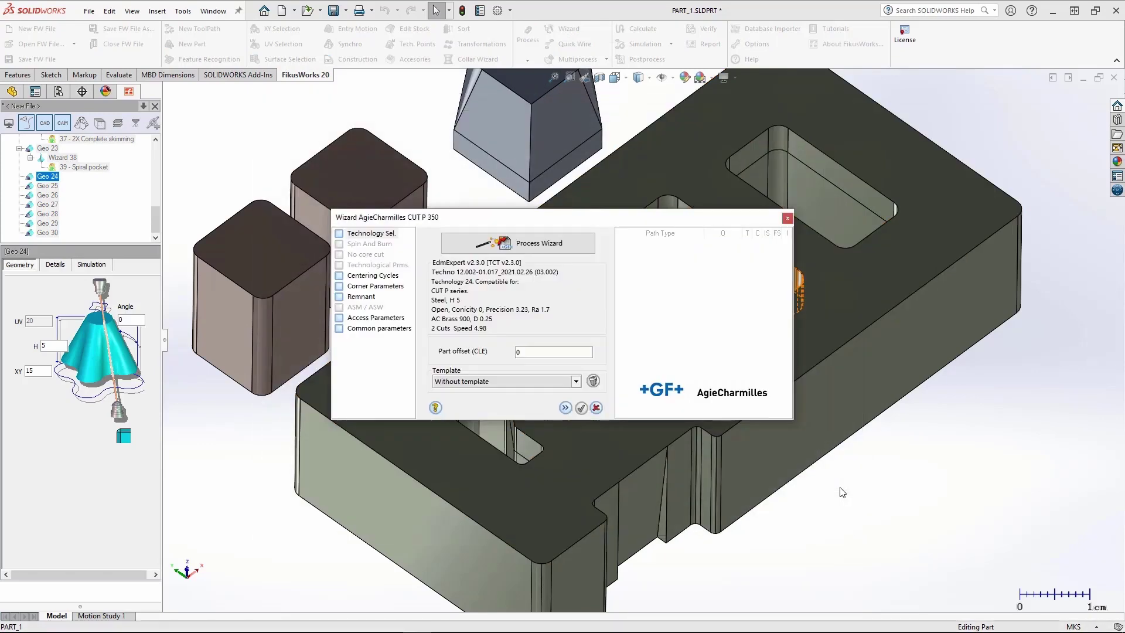
click(379, 329)
click(565, 407)
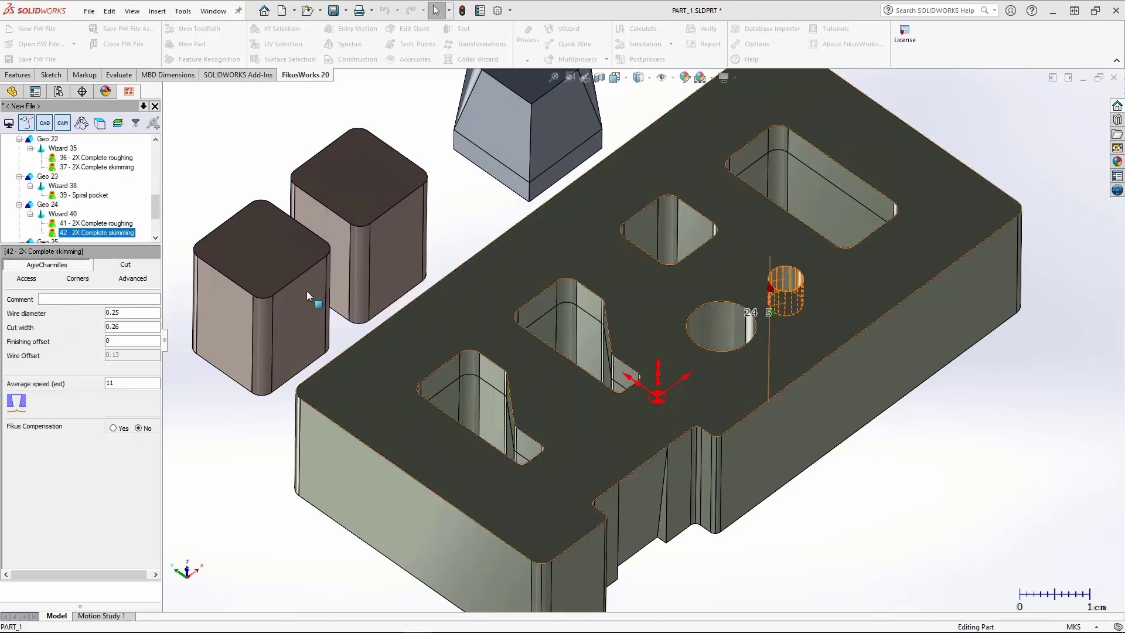
Step: Start the process wizard for Geo 25 and validate the 1-cut AC Brass 900 0.25 mm sequence with Ra 3.00
drag(157, 201, 157, 214)
click(47, 185)
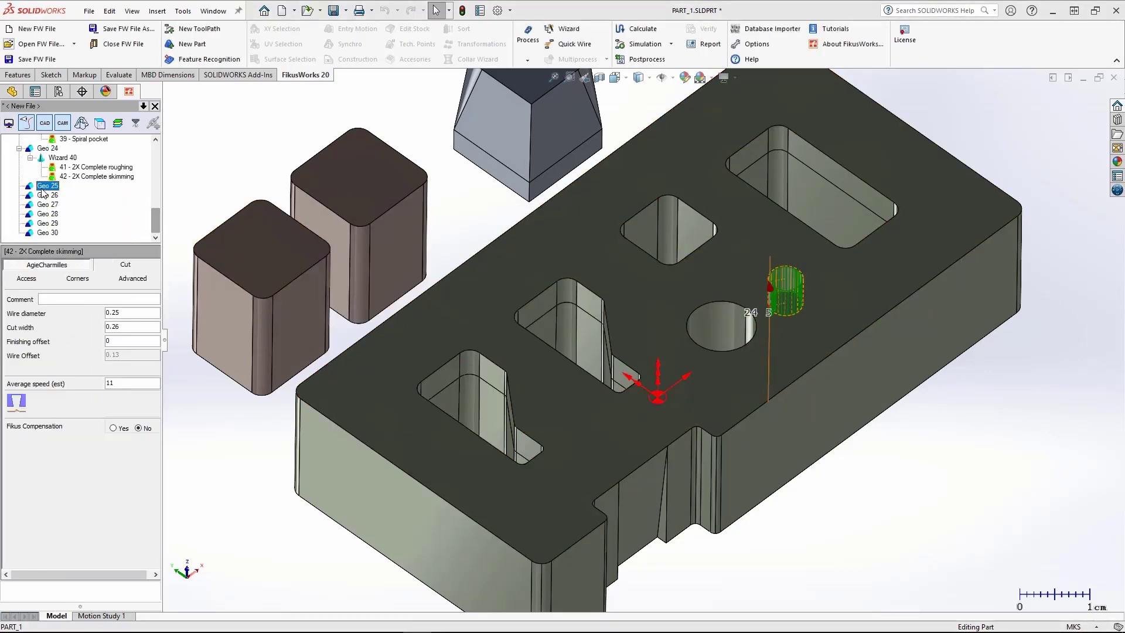
click(568, 30)
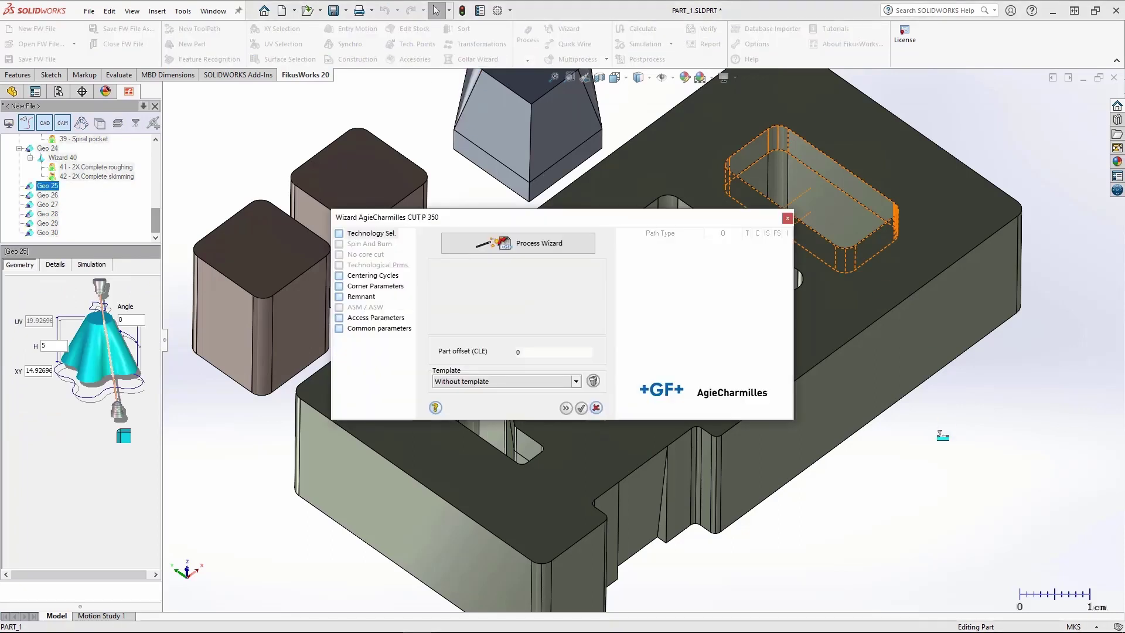
click(546, 247)
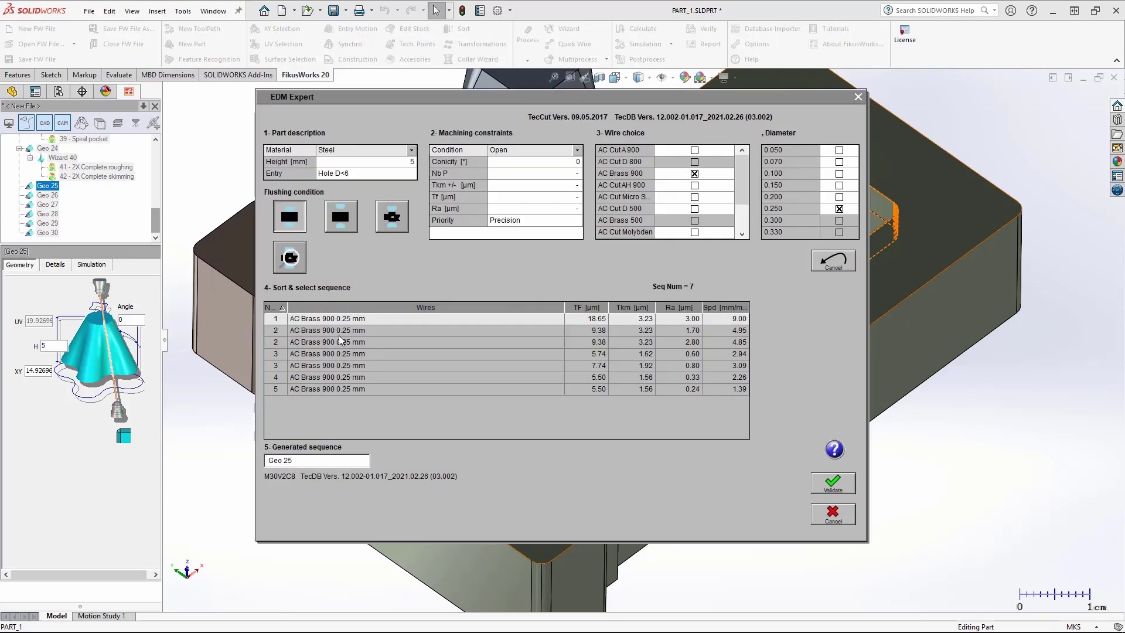
click(331, 321)
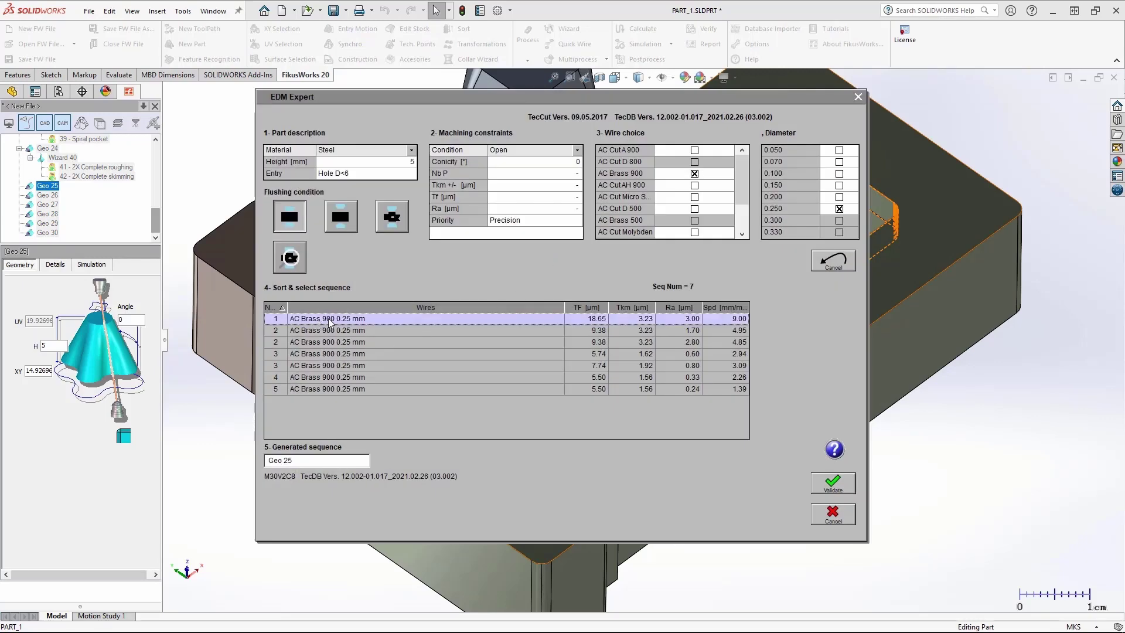
click(835, 490)
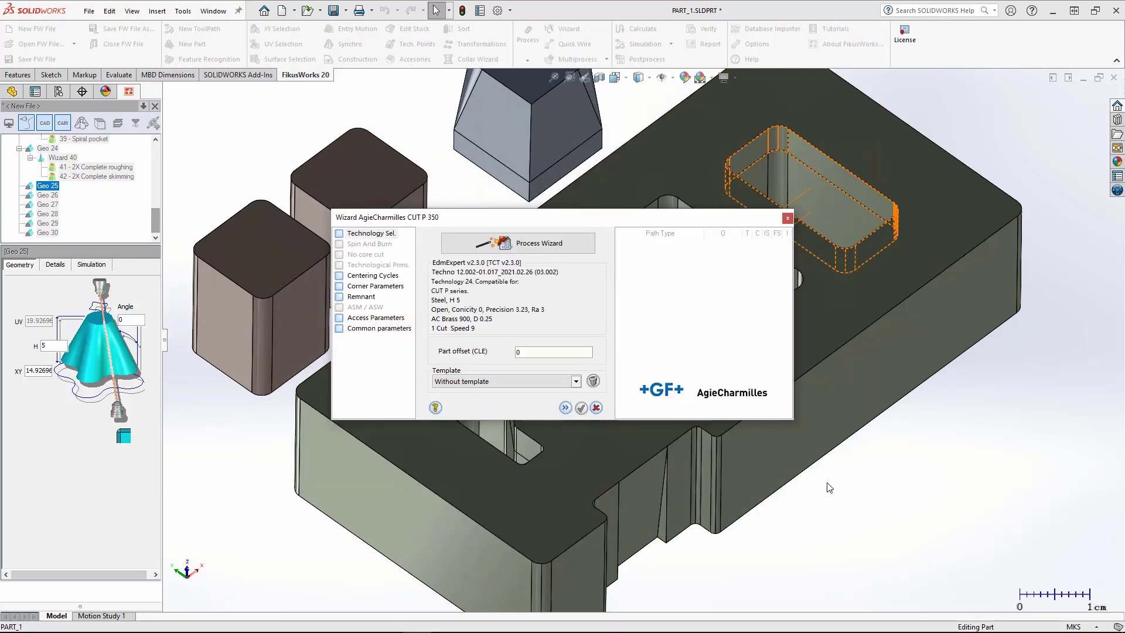
Step: Keep the default centering, corner, remnant, access and common parameters and generate Geo 25's complete roughing cut
click(566, 408)
click(566, 408)
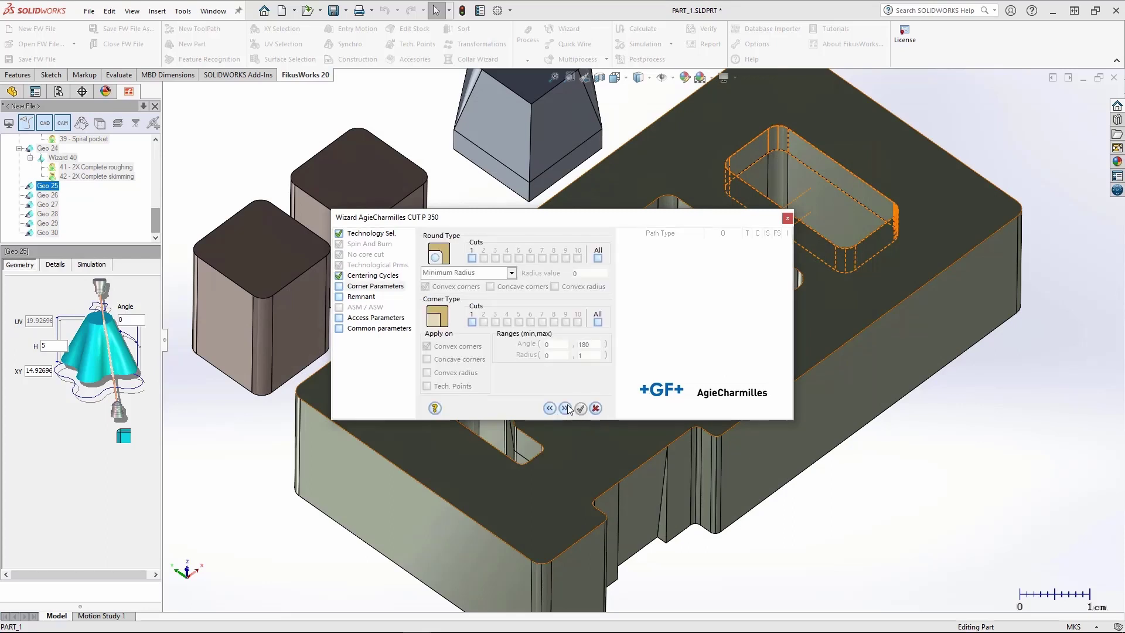
click(566, 408)
click(566, 408)
click(567, 408)
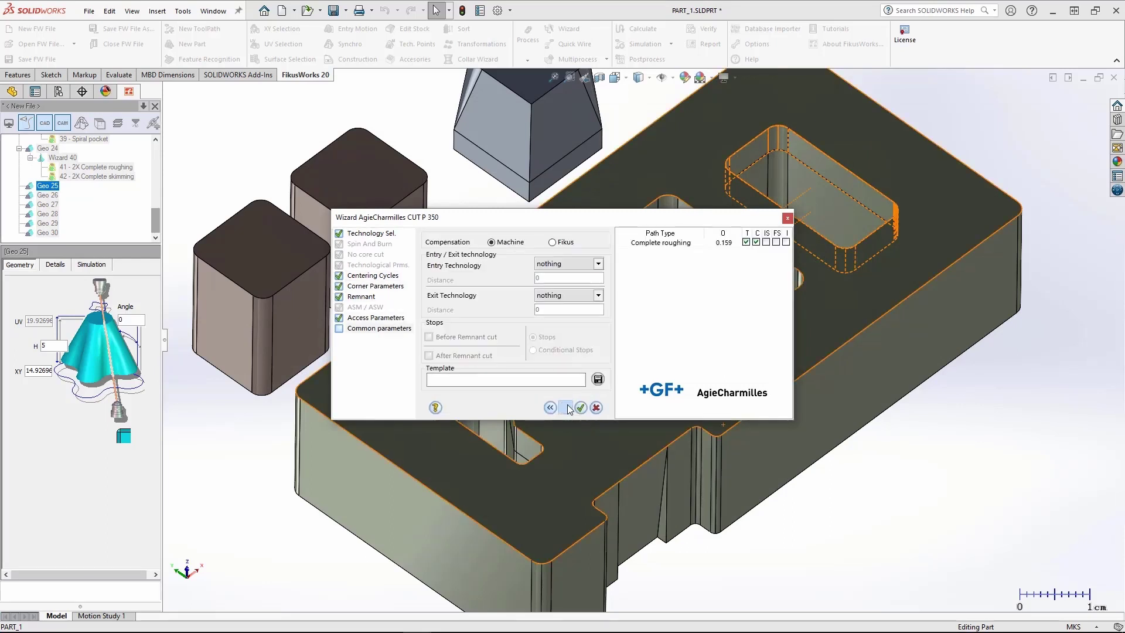
click(566, 407)
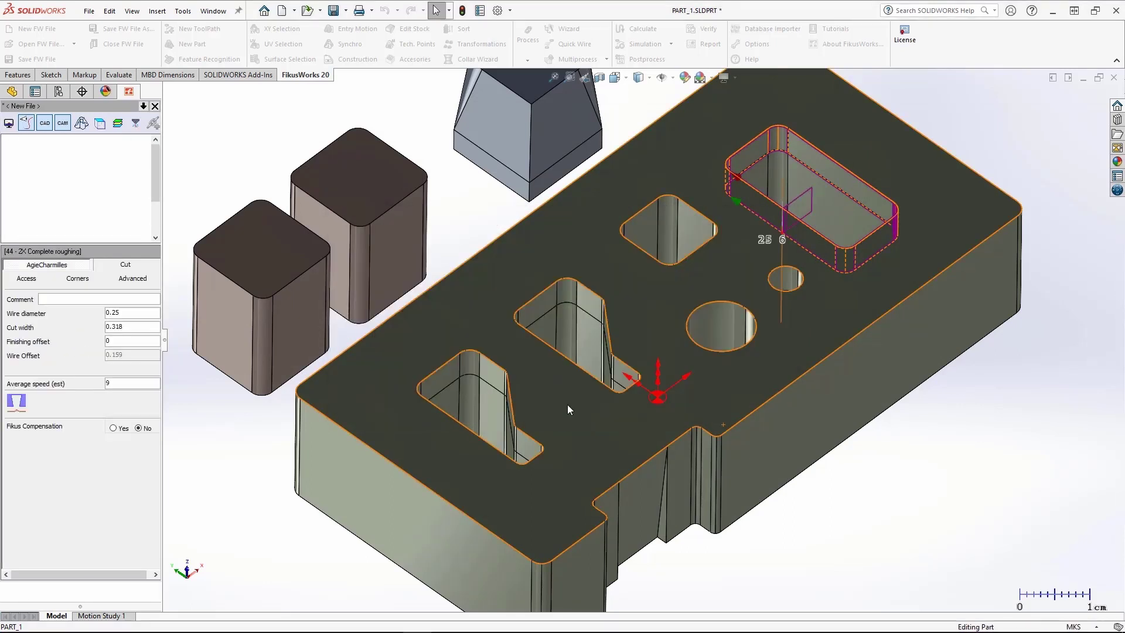
Step: Assign Geo 26 the 1-cut AC Brass 900 0.25 mm sequence with Ra 3.00 and generate its complete roughing cut with default parameters
scroll(158, 235, down, 2)
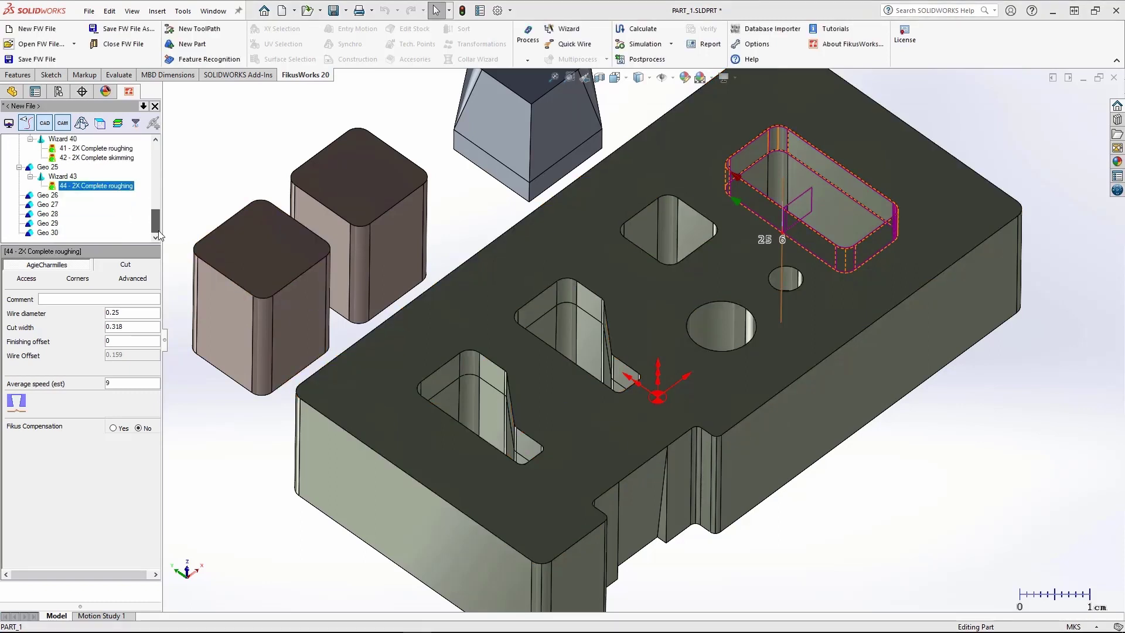
click(48, 195)
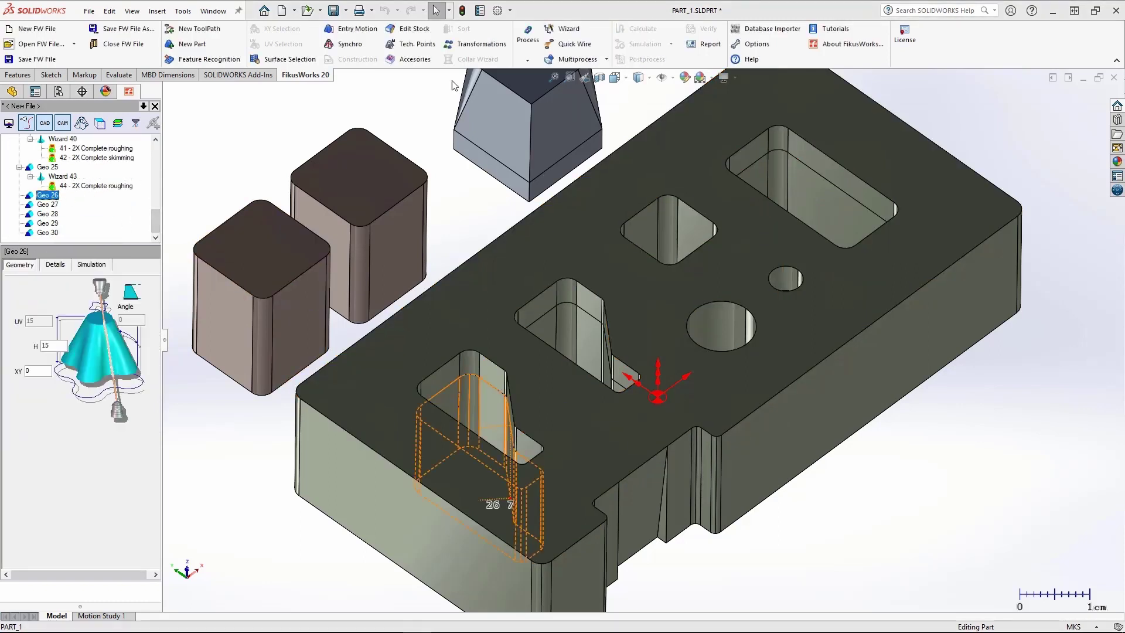
click(568, 30)
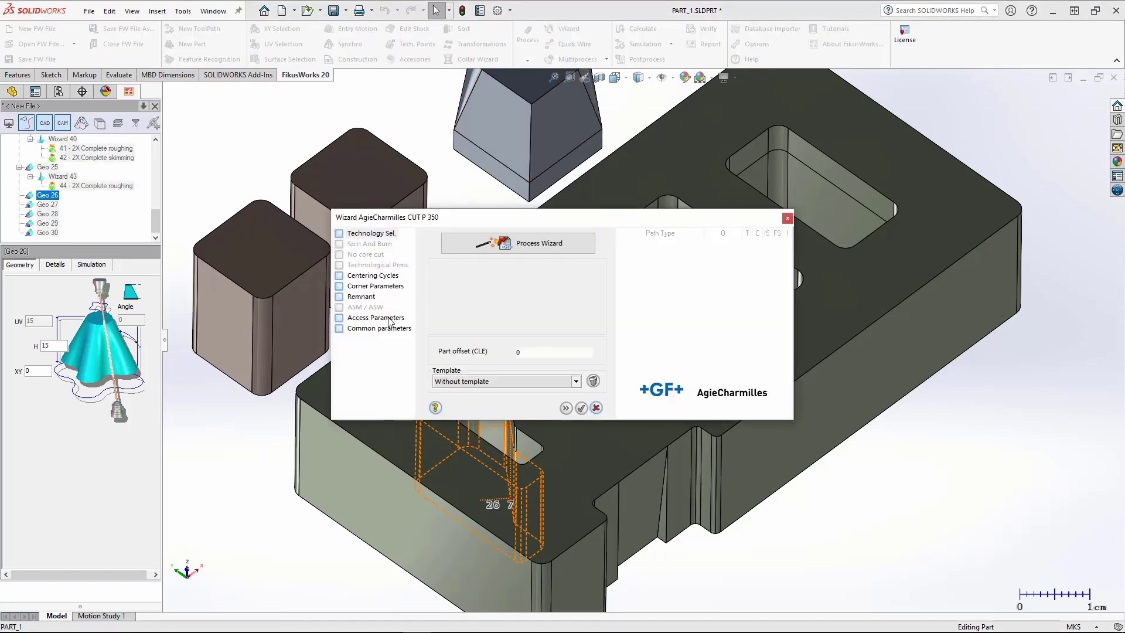
click(519, 250)
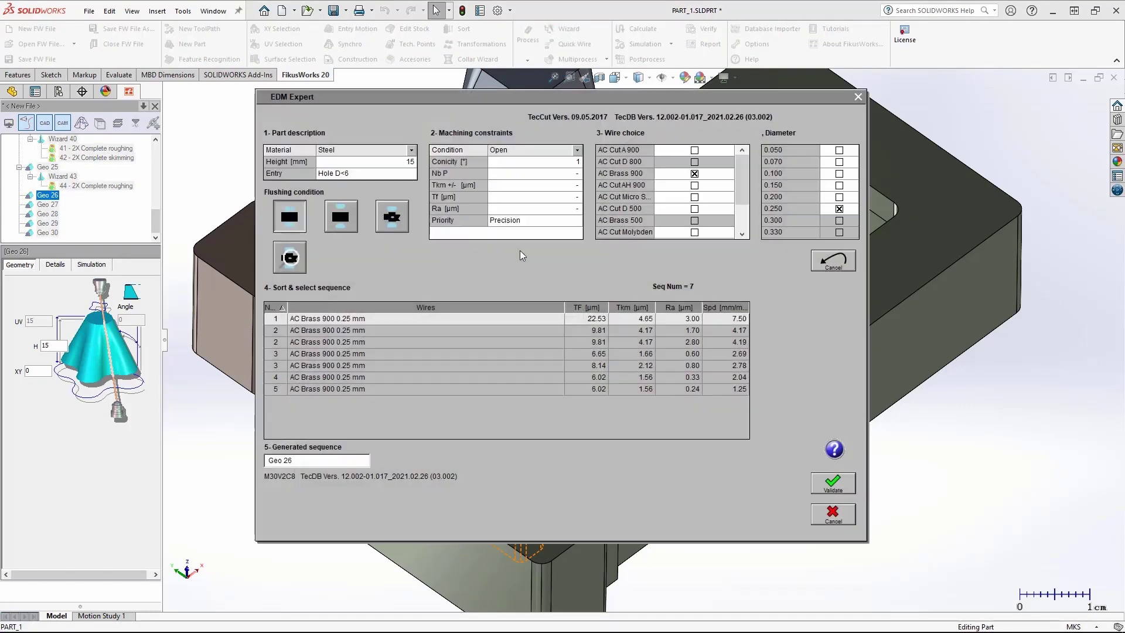
click(320, 323)
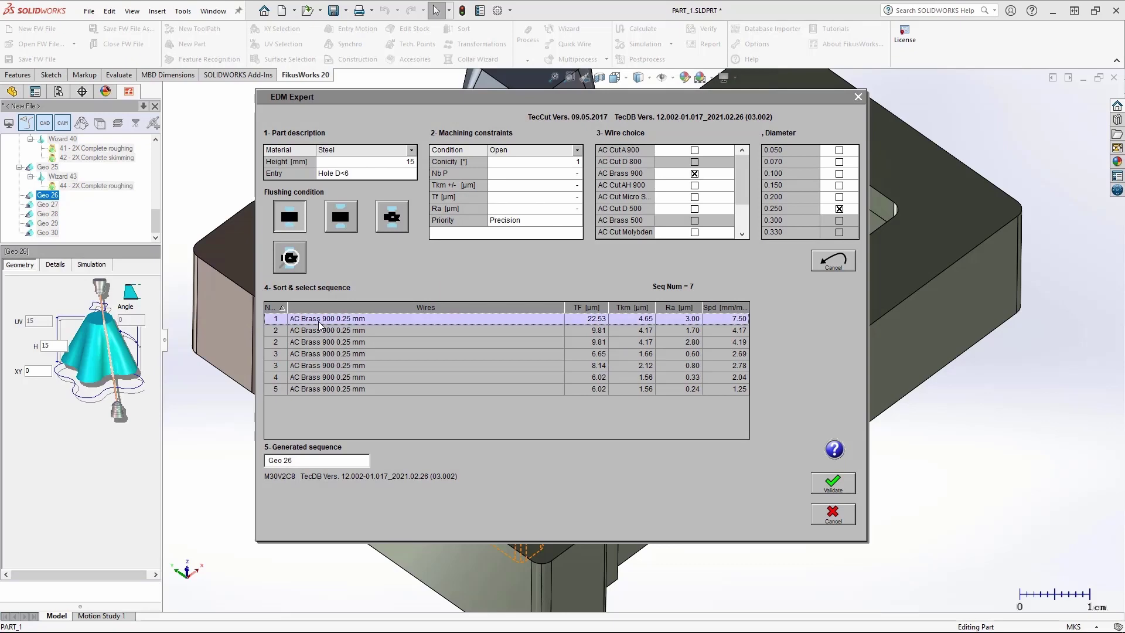
click(844, 494)
click(387, 329)
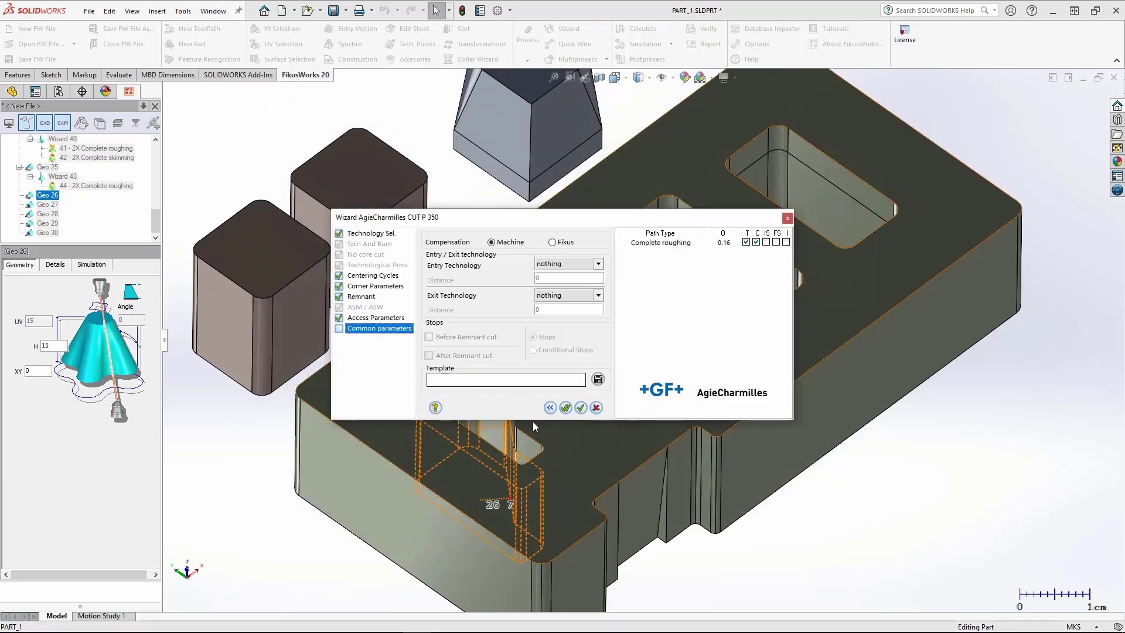
click(565, 409)
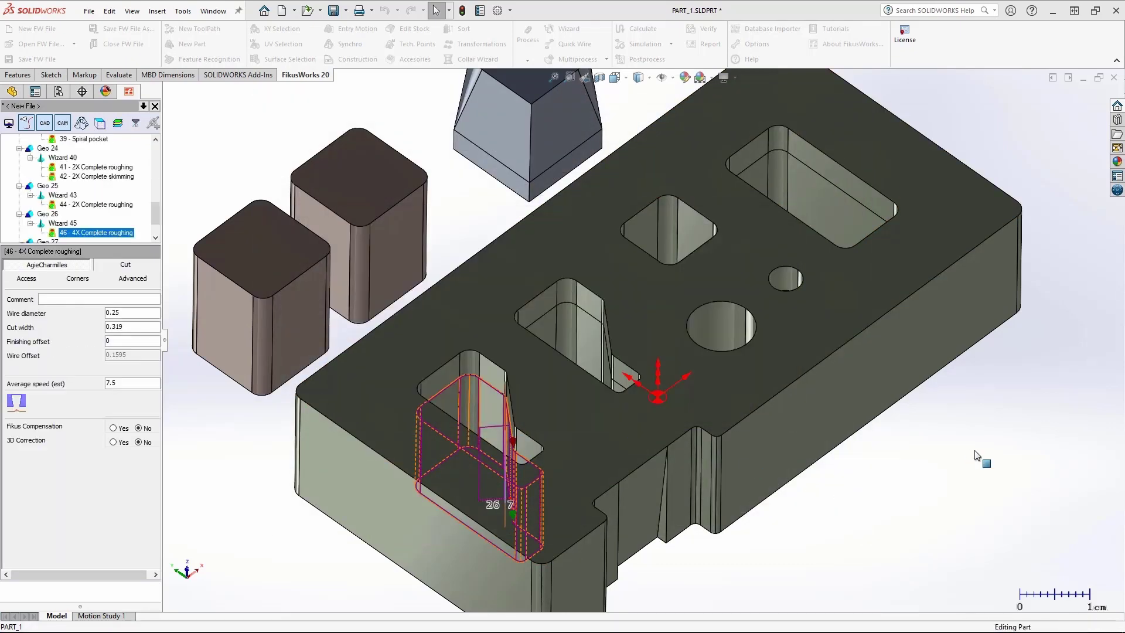
Step: Assign Geo 27 the 1-cut AC Brass 900 0.25 mm sequence with Ra 3.00 and generate its complete roughing cut with default parameters
scroll(156, 220, down, 2)
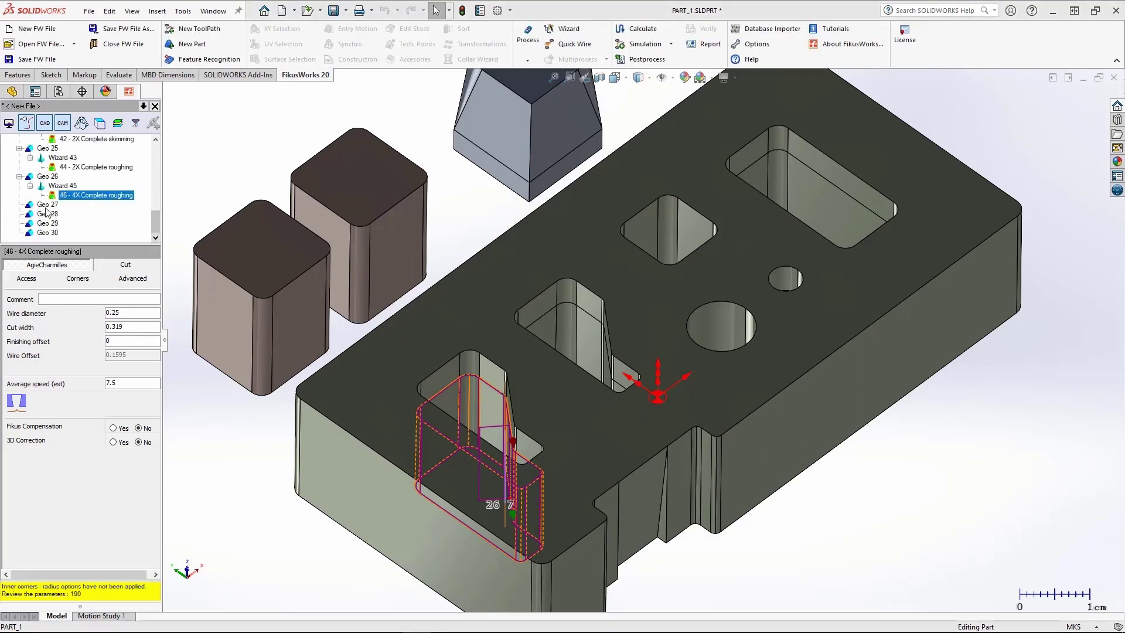
click(47, 204)
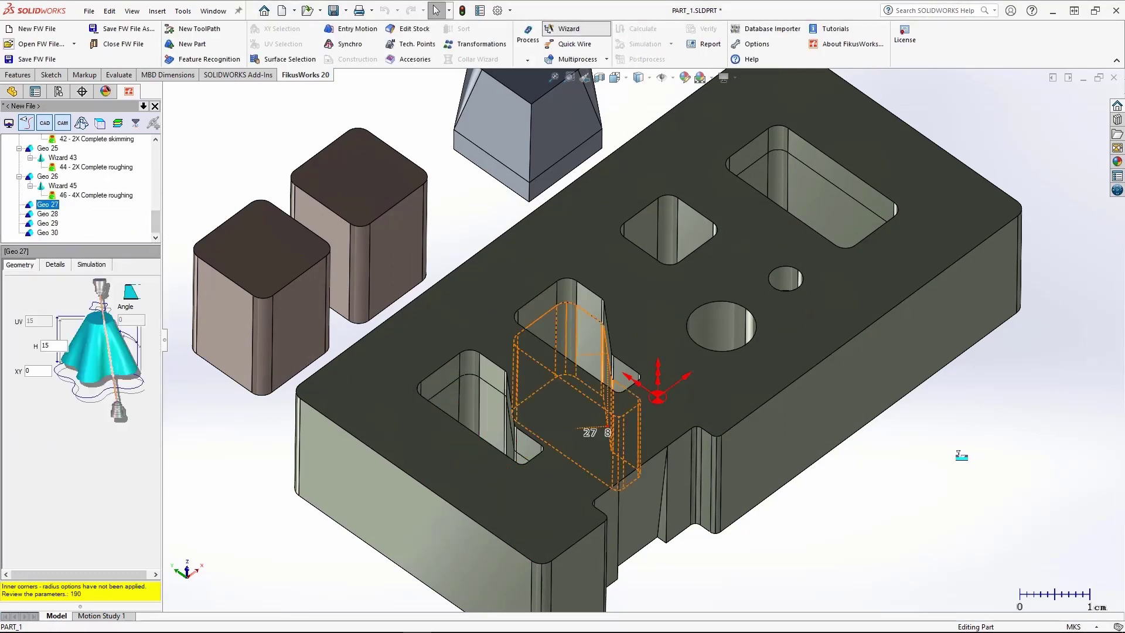
click(518, 251)
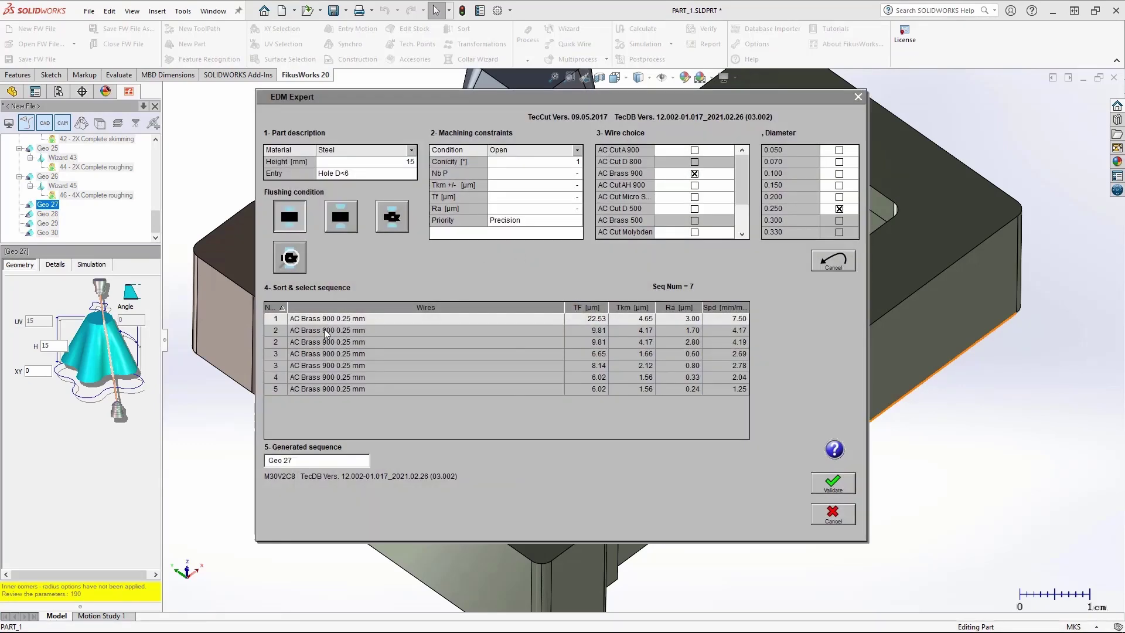
click(324, 322)
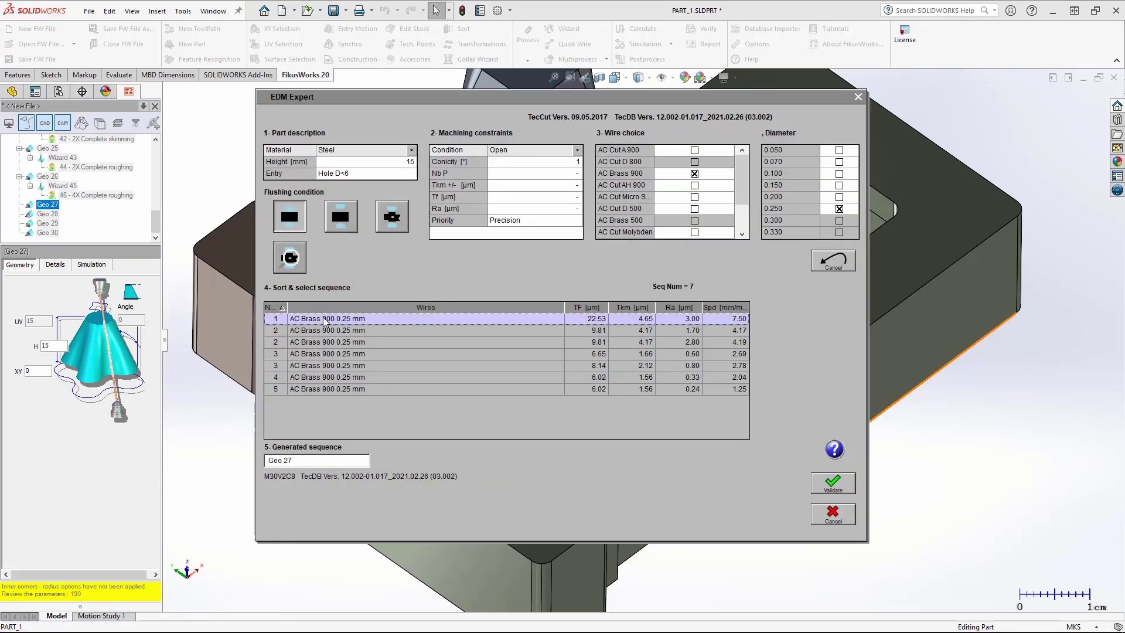
click(832, 485)
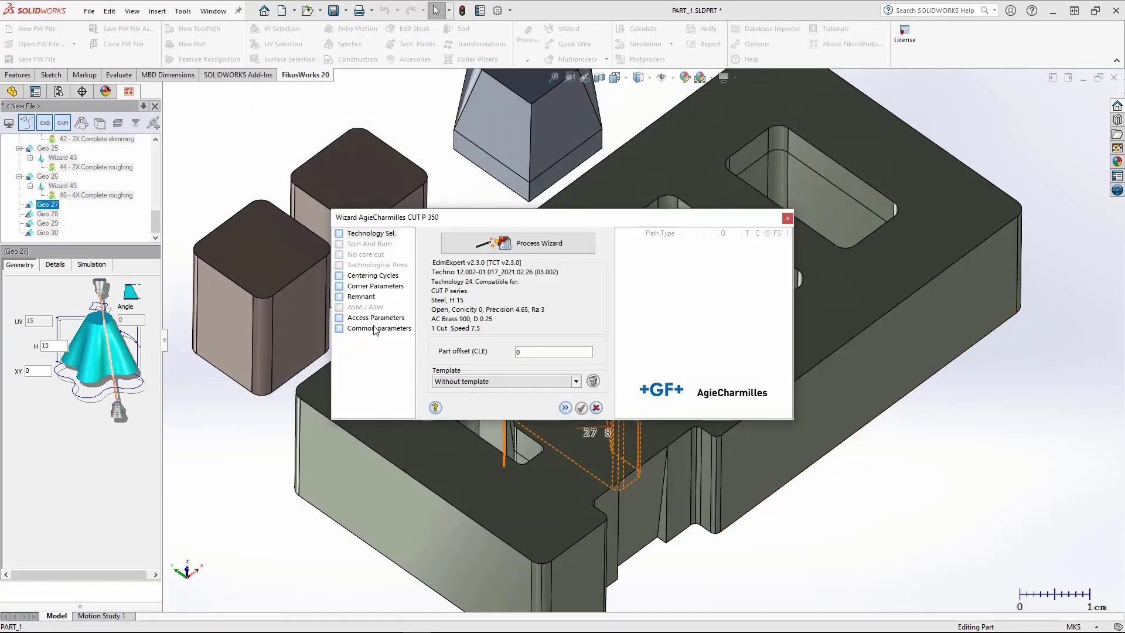
click(378, 330)
click(566, 408)
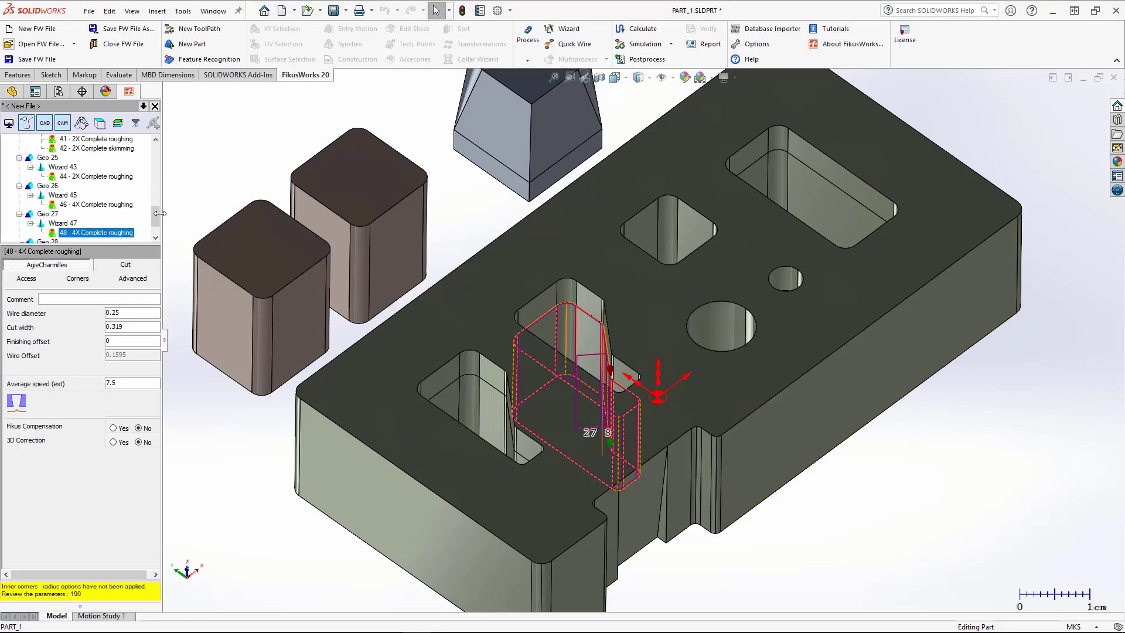
Step: Assign Geo 28 the 1-cut AC Brass 900 0.25 mm sequence with Ra 3.00 and generate its complete roughing cut with default parameters
click(48, 215)
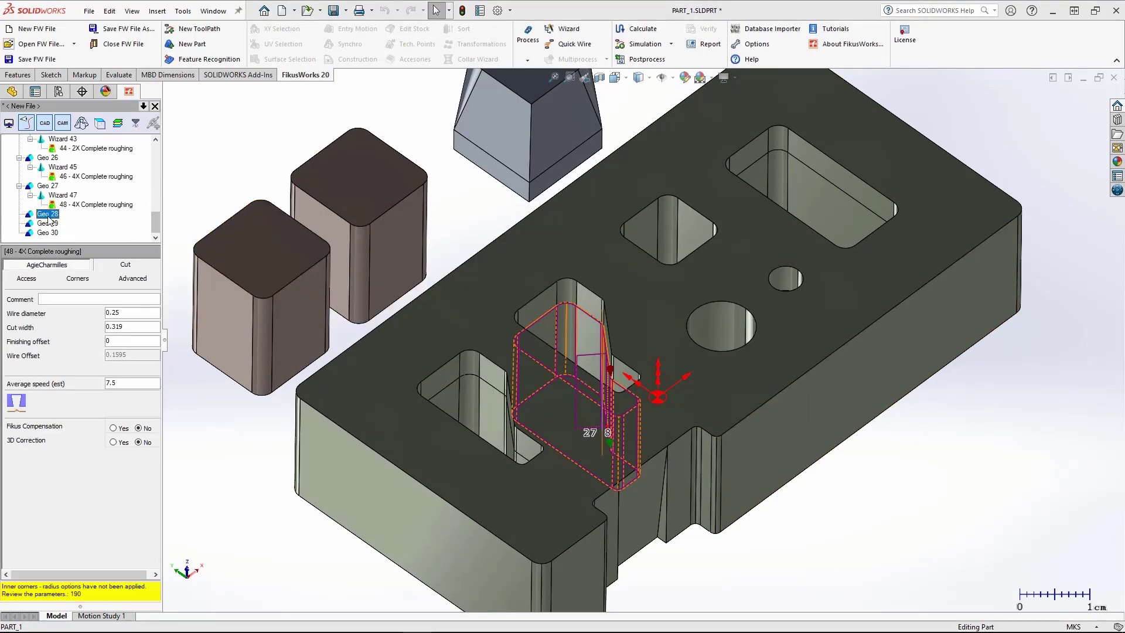
click(554, 30)
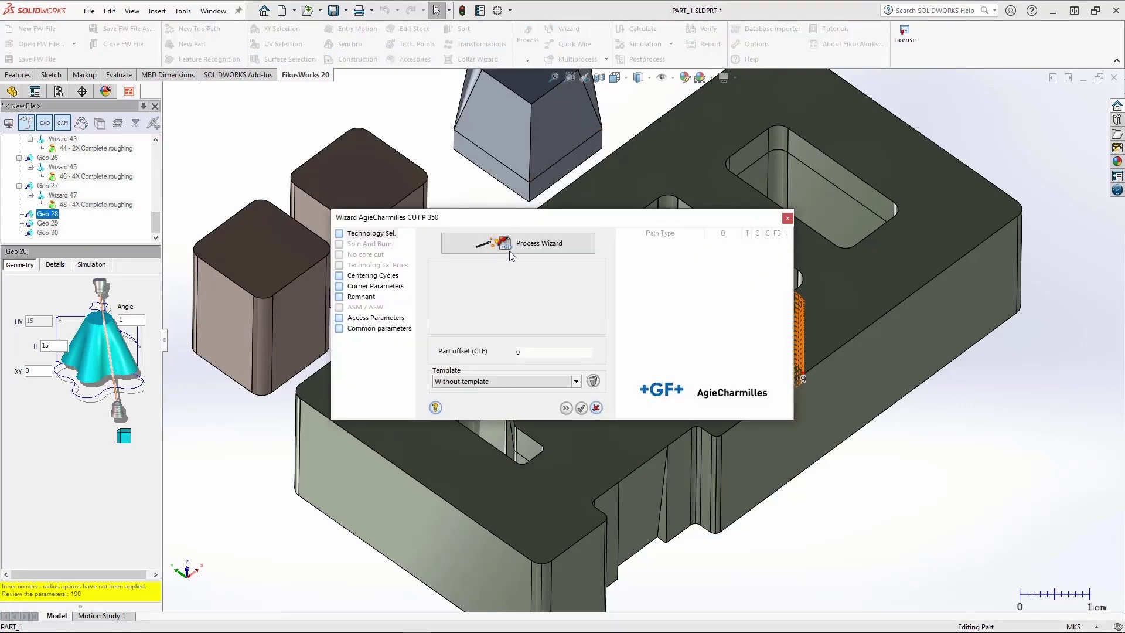
click(511, 251)
click(332, 320)
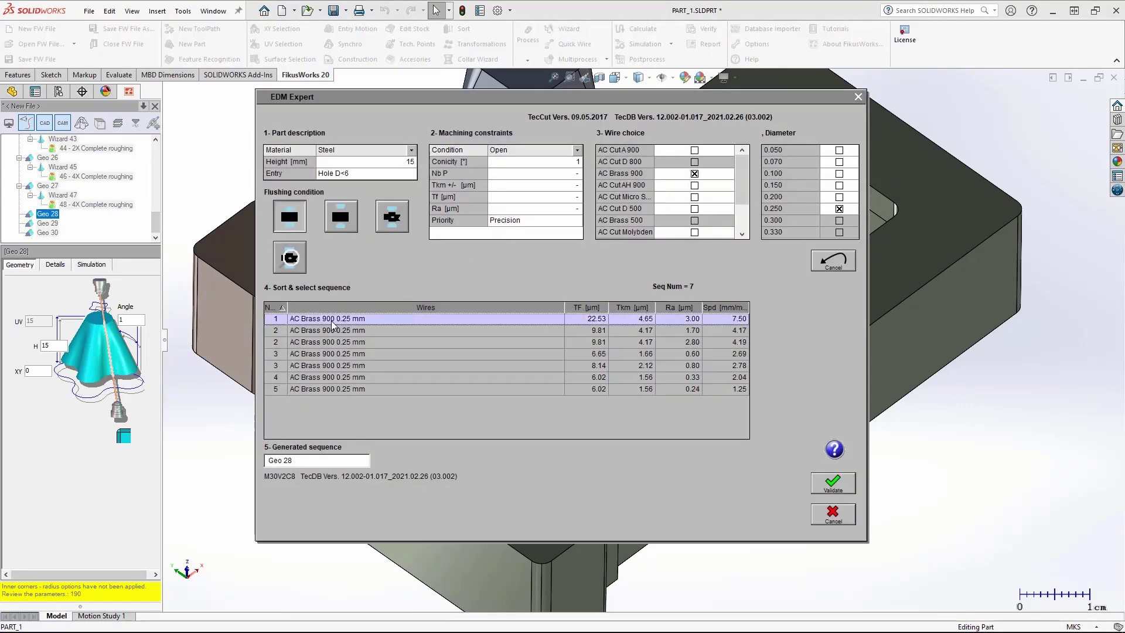
click(832, 483)
click(379, 329)
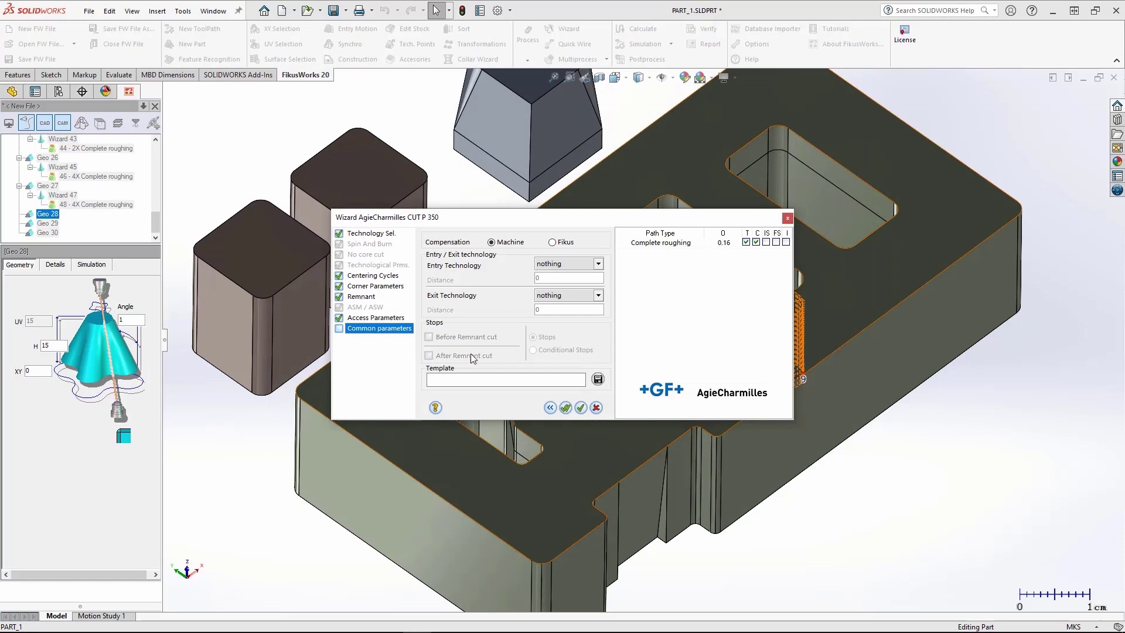
click(566, 408)
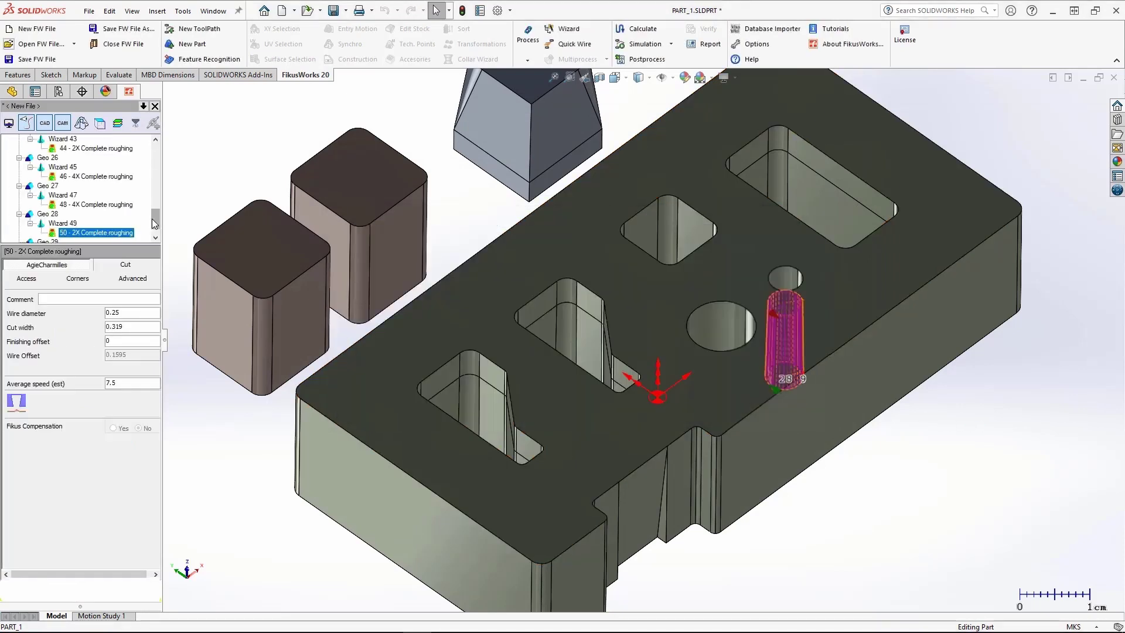
Step: Assign Geo 29 the 2-cut AC Brass 900 0.25 mm sequence with Ra 1.70 and generate its complete roughing and skimming cuts with default parameters
scroll(154, 223, down, 1)
click(48, 223)
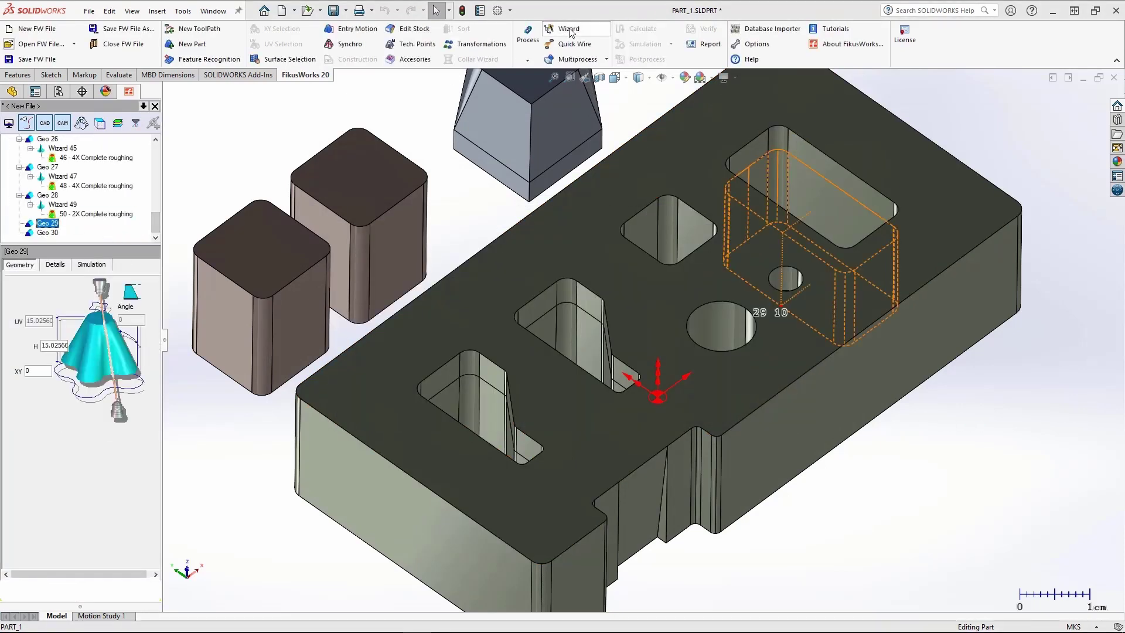
click(569, 29)
click(526, 237)
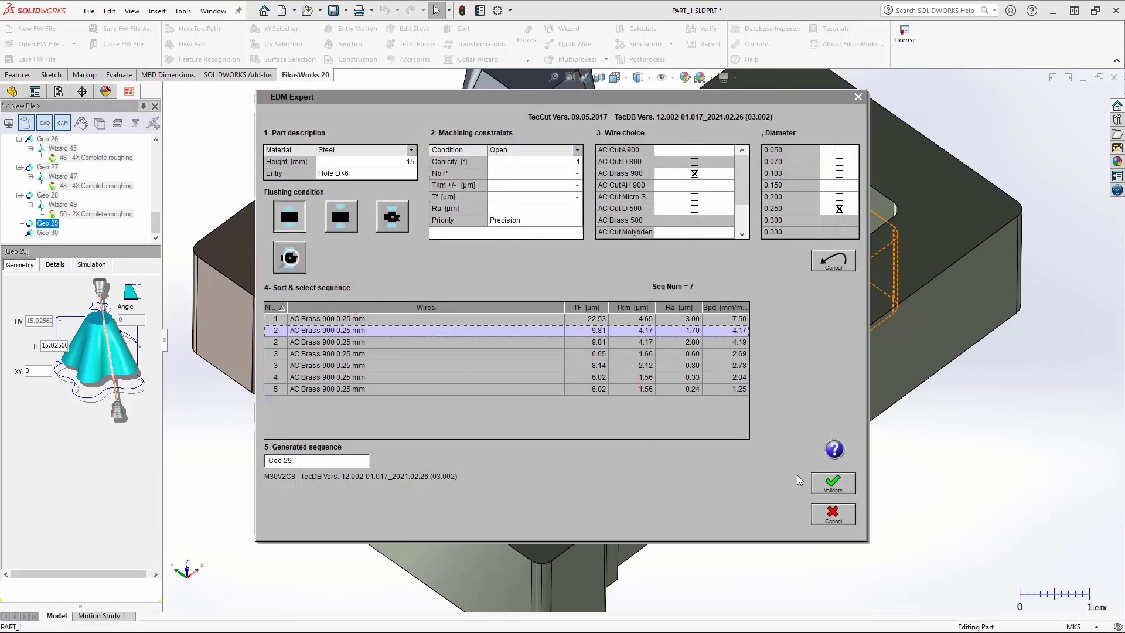
click(833, 483)
click(380, 329)
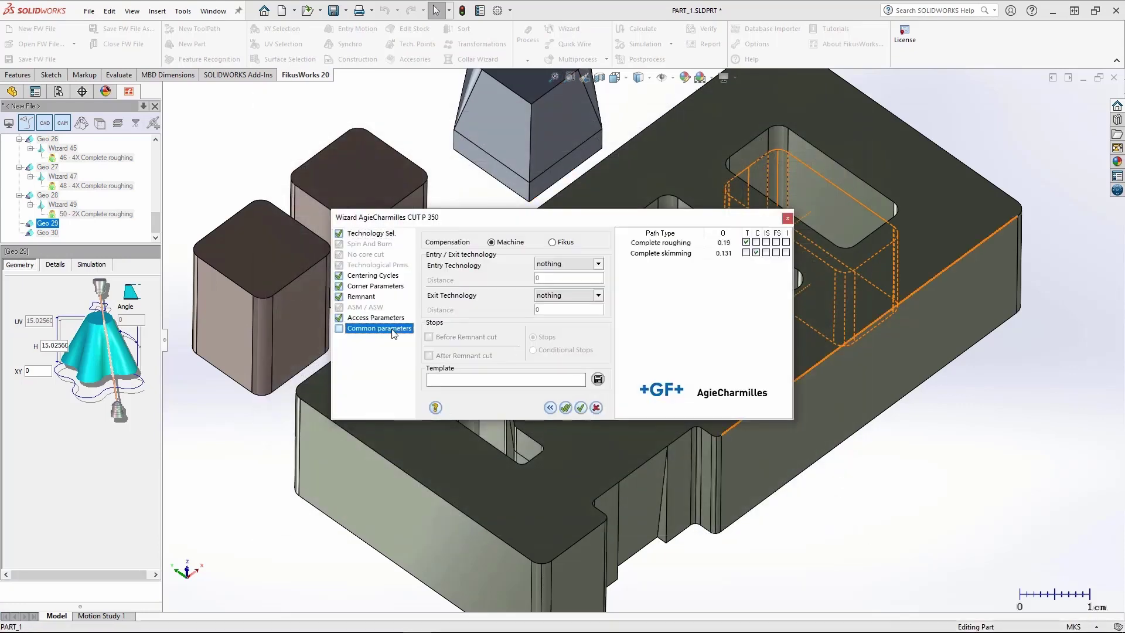
click(571, 407)
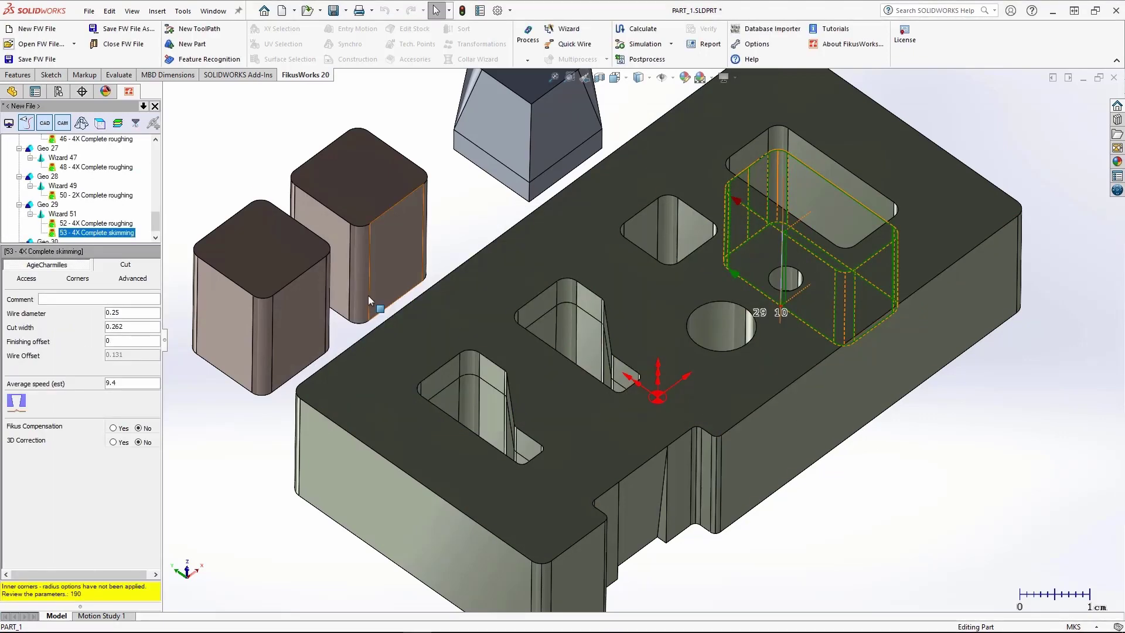
Step: Assign the notch Geo 30 the 2-cut AC Brass 900 0.25 mm sequence with Ra 2.80 and generate its complete roughing and skimming cuts
click(155, 238)
click(47, 234)
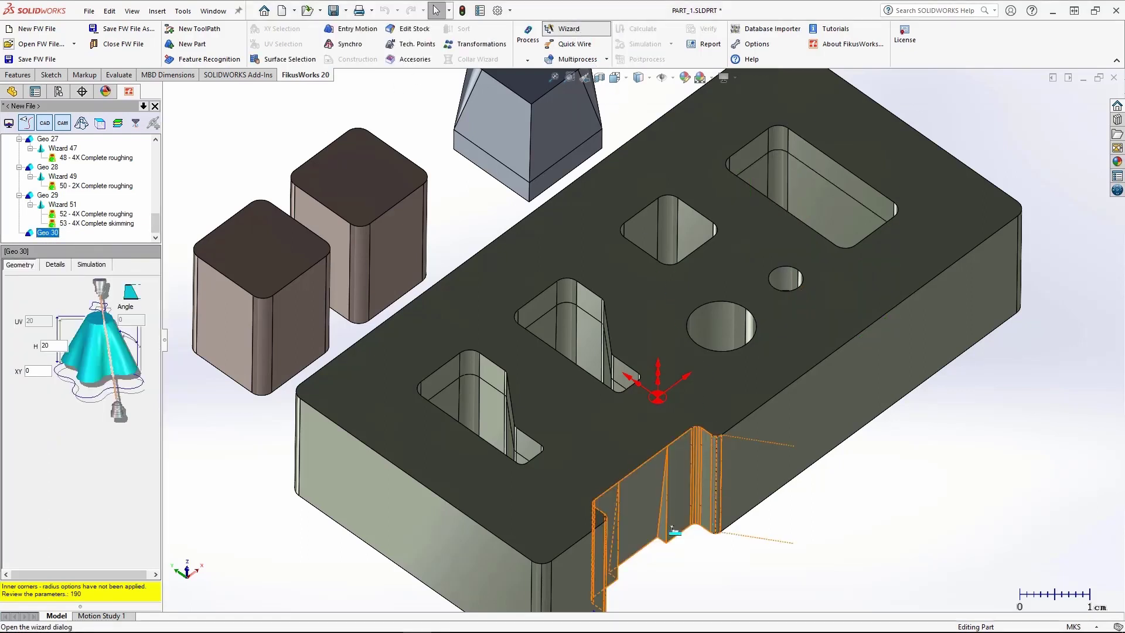
click(564, 28)
click(502, 244)
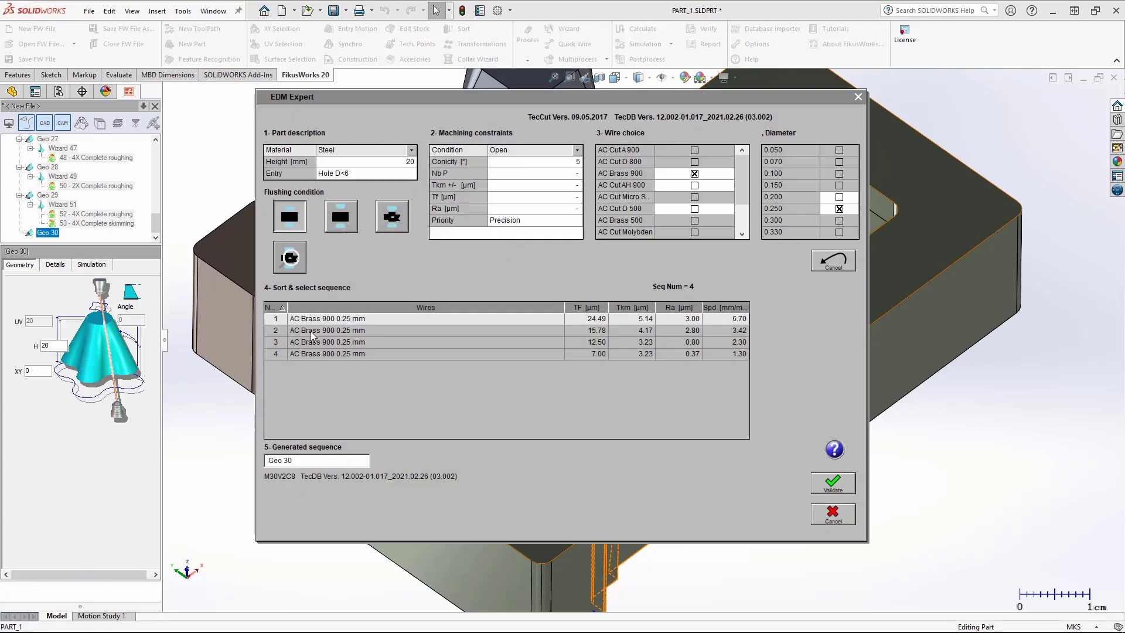
click(327, 332)
click(834, 487)
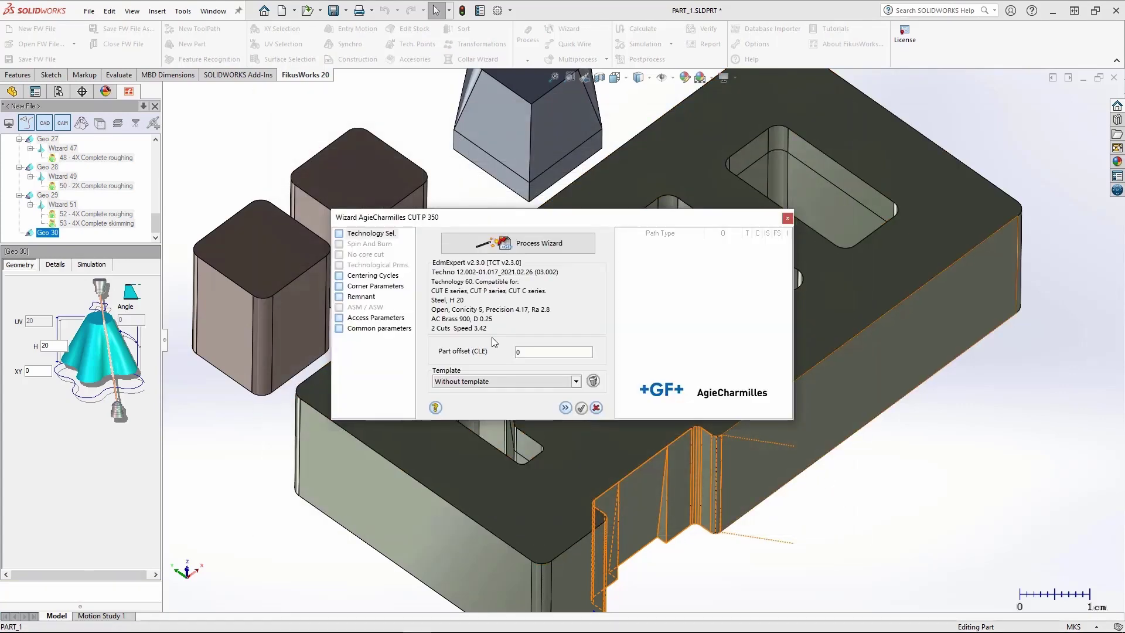
click(376, 330)
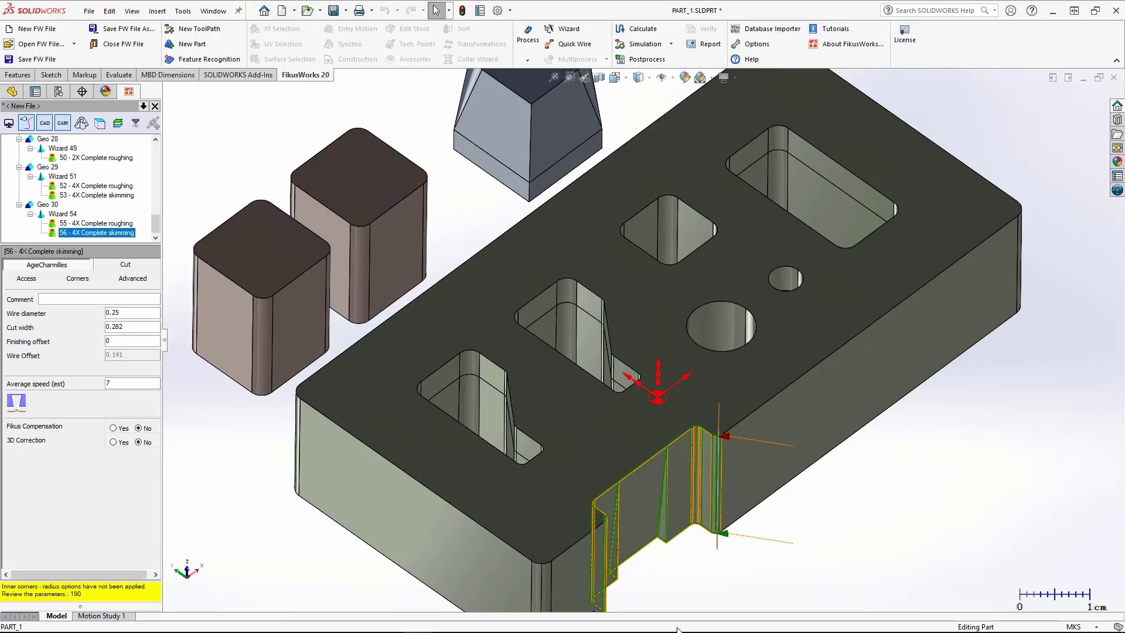
scroll(674, 586, down, 5)
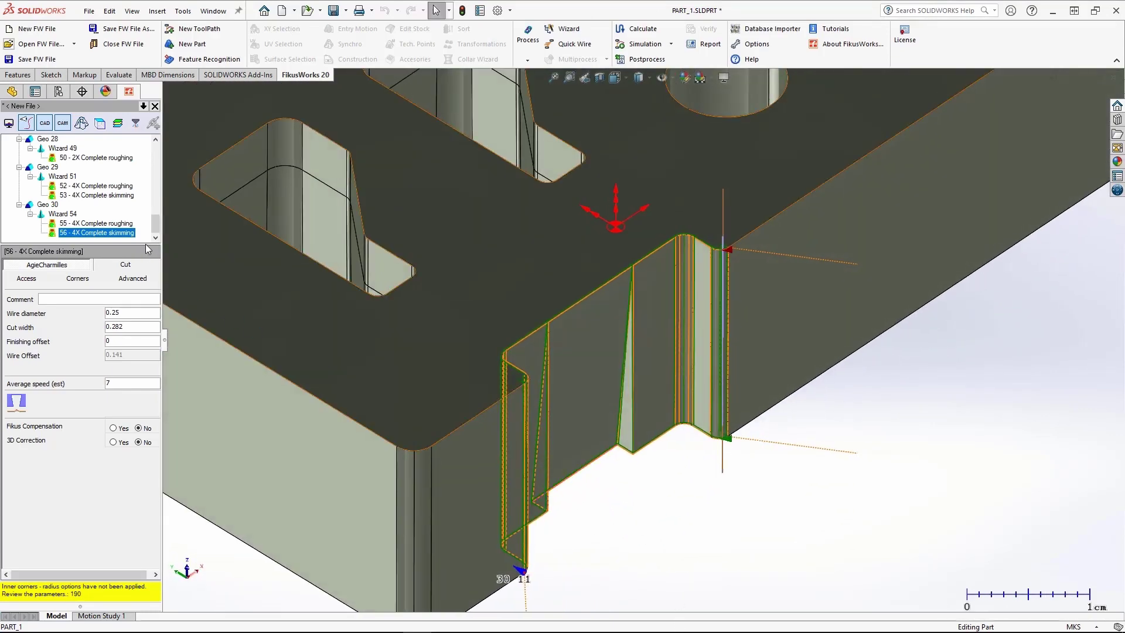
Step: Run the stock simulation of the T3 AgieCharmilles CUT P 350 toolpath in ModuleWorks Machine Simulator, adjusting its run speed
drag(155, 226, 157, 155)
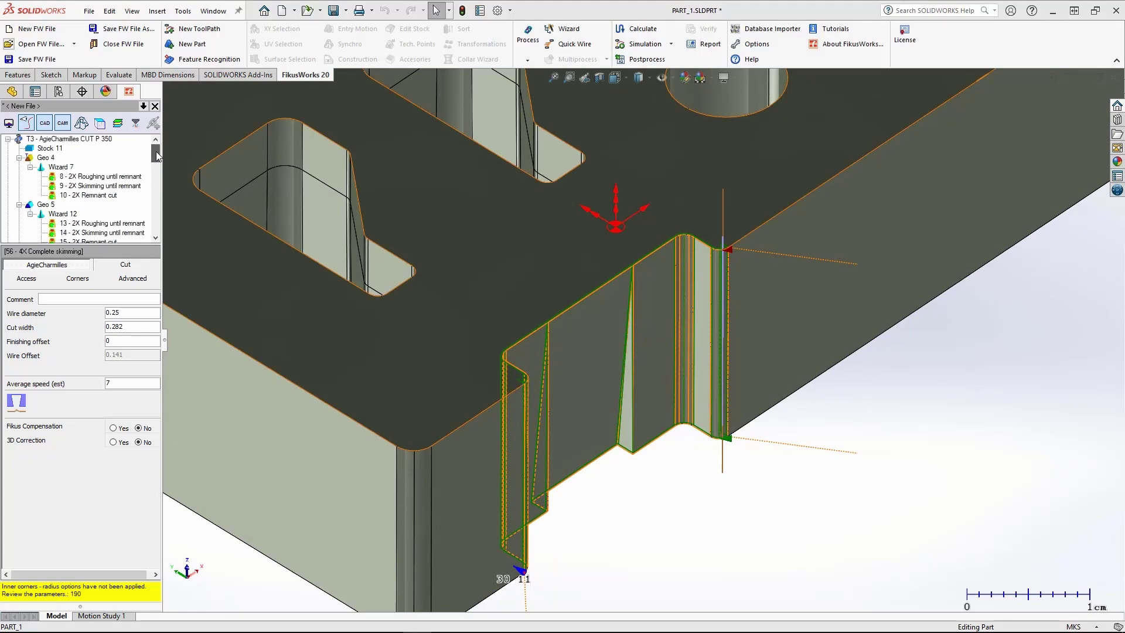
right_click(69, 141)
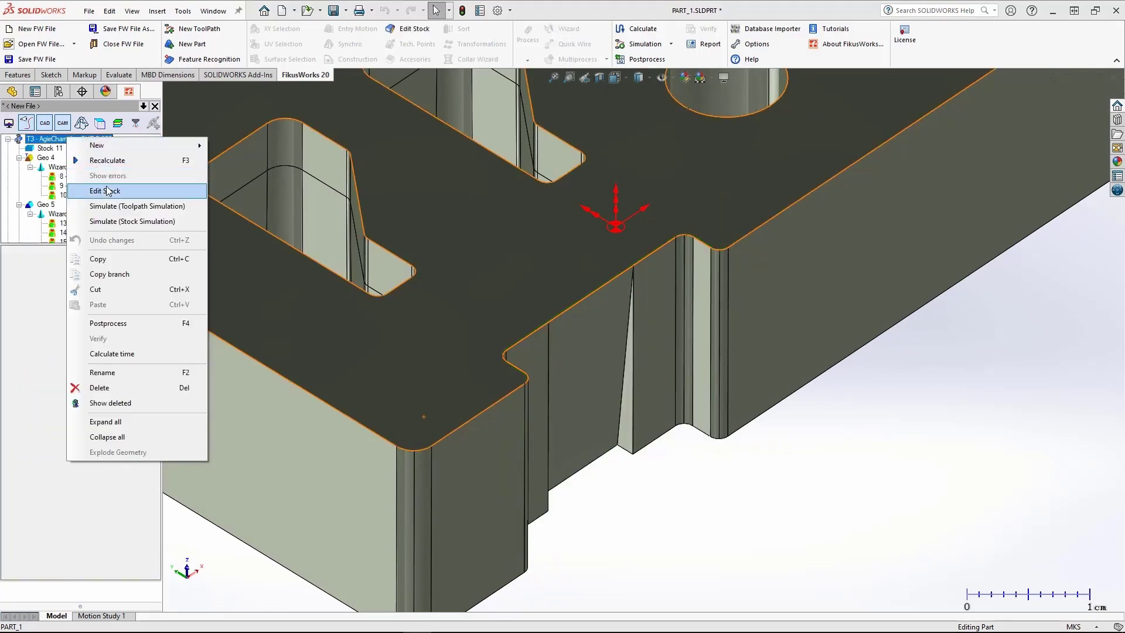
click(139, 221)
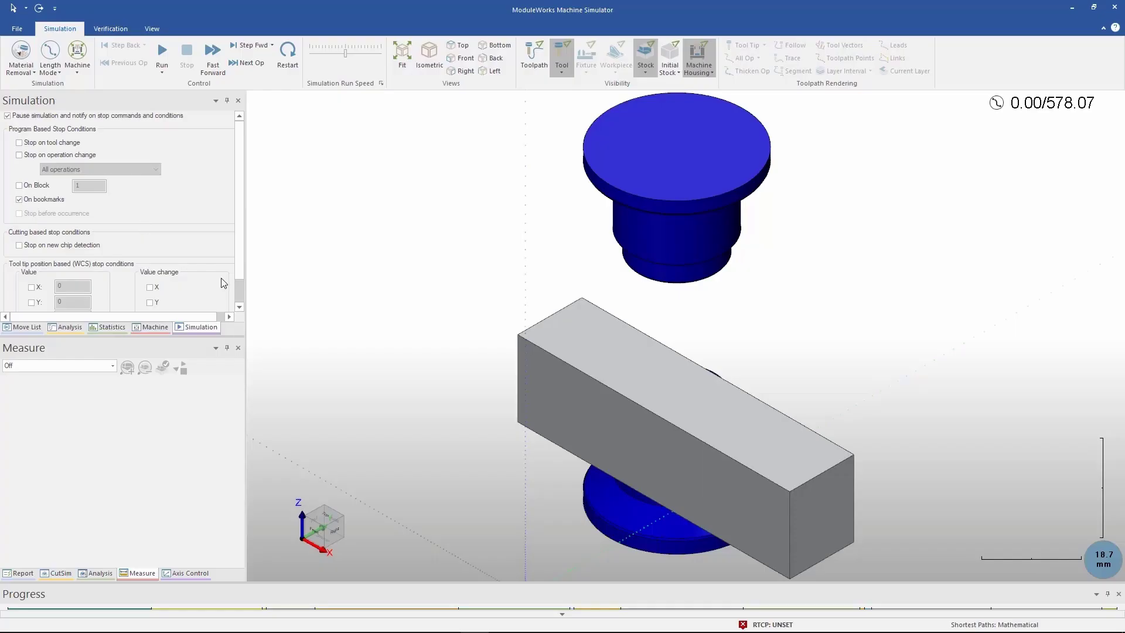
drag(345, 53, 333, 54)
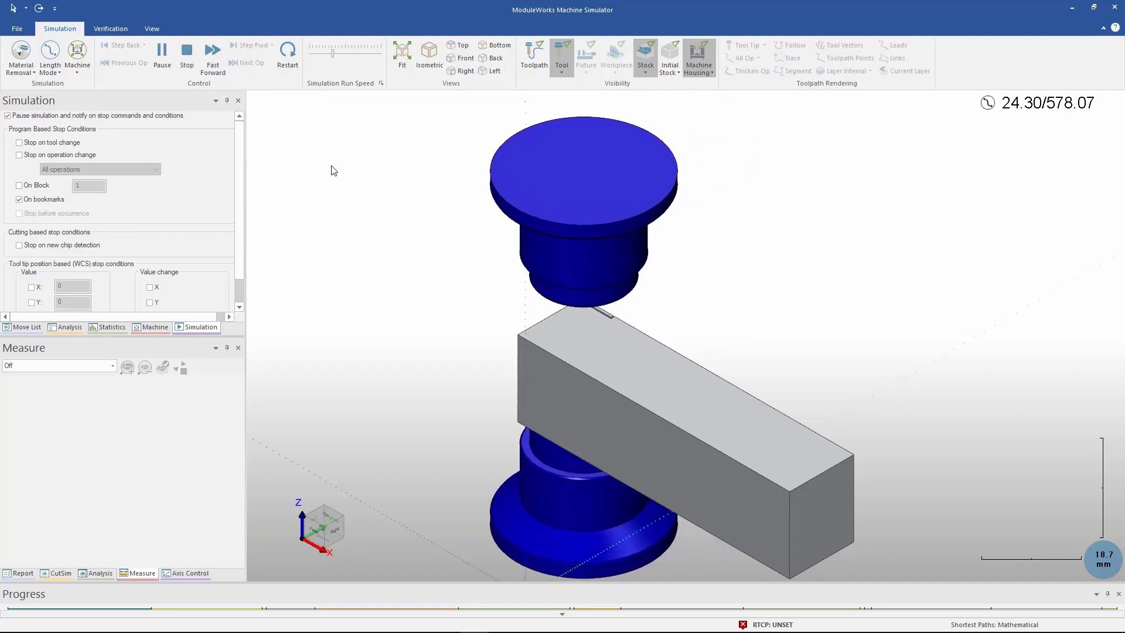
drag(340, 54, 343, 55)
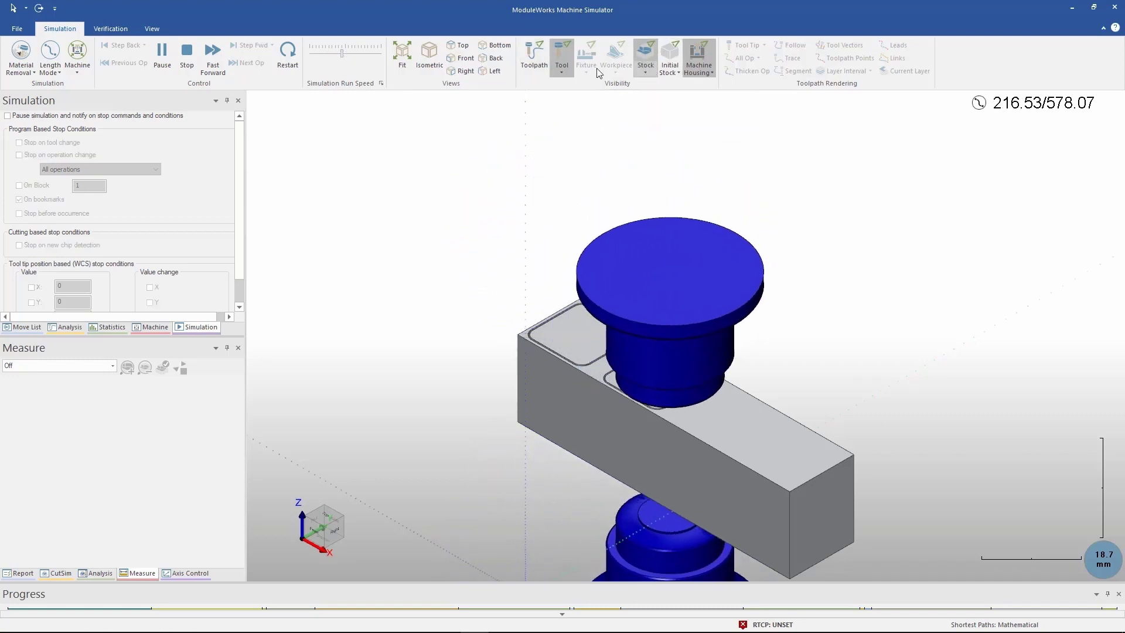
Step: Display both the stock and the initial stock as transparent while the simulation runs
click(668, 69)
click(686, 111)
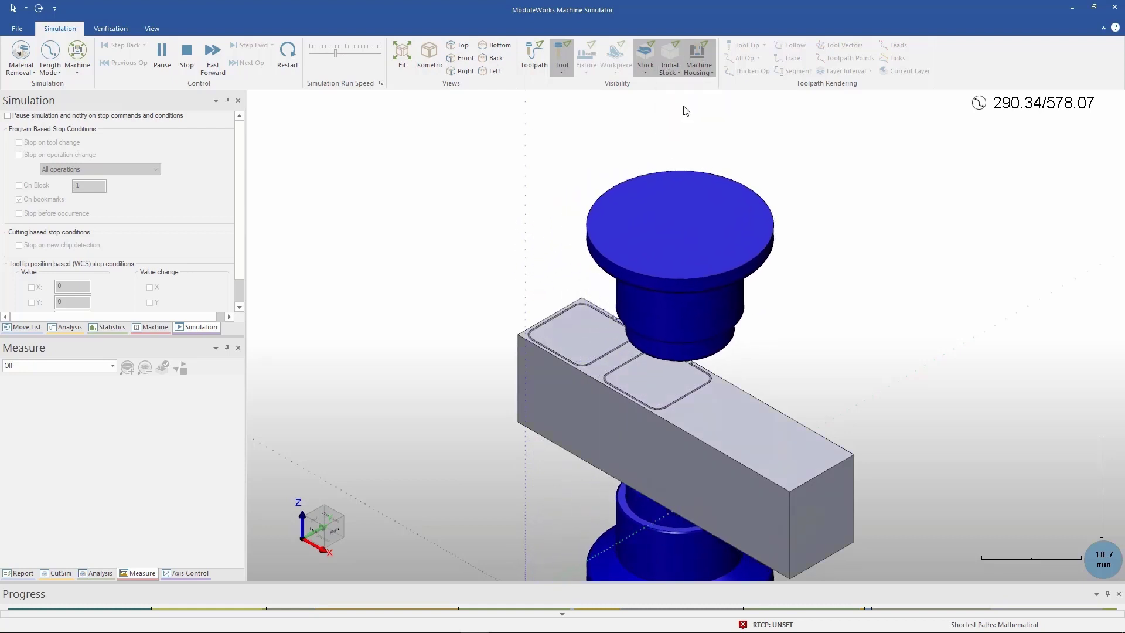
click(645, 71)
click(674, 111)
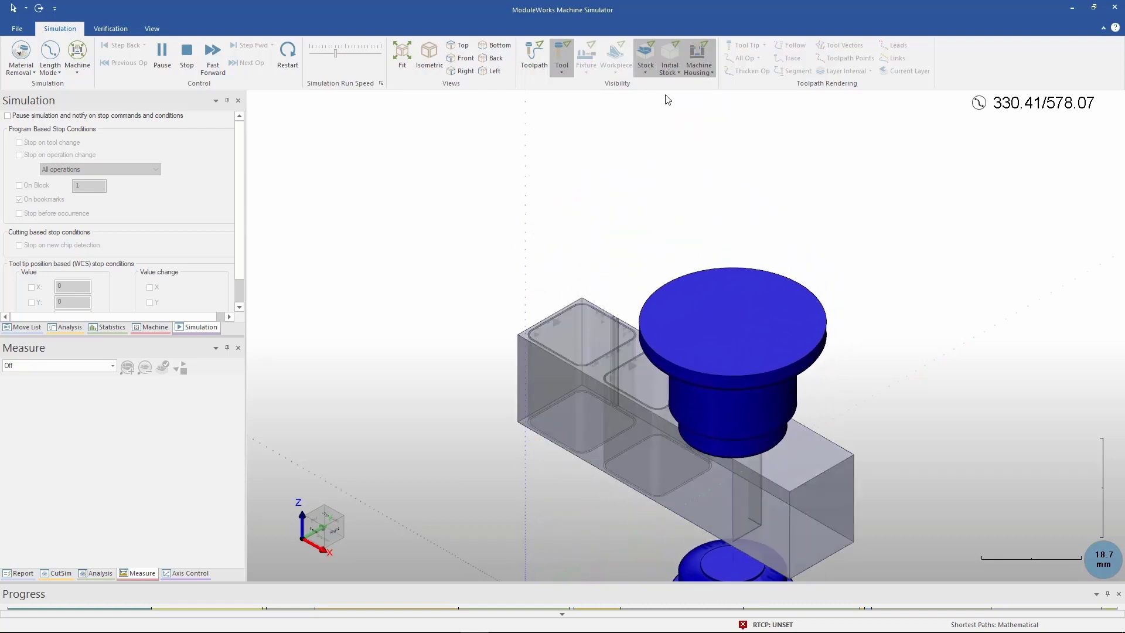
click(645, 69)
click(671, 99)
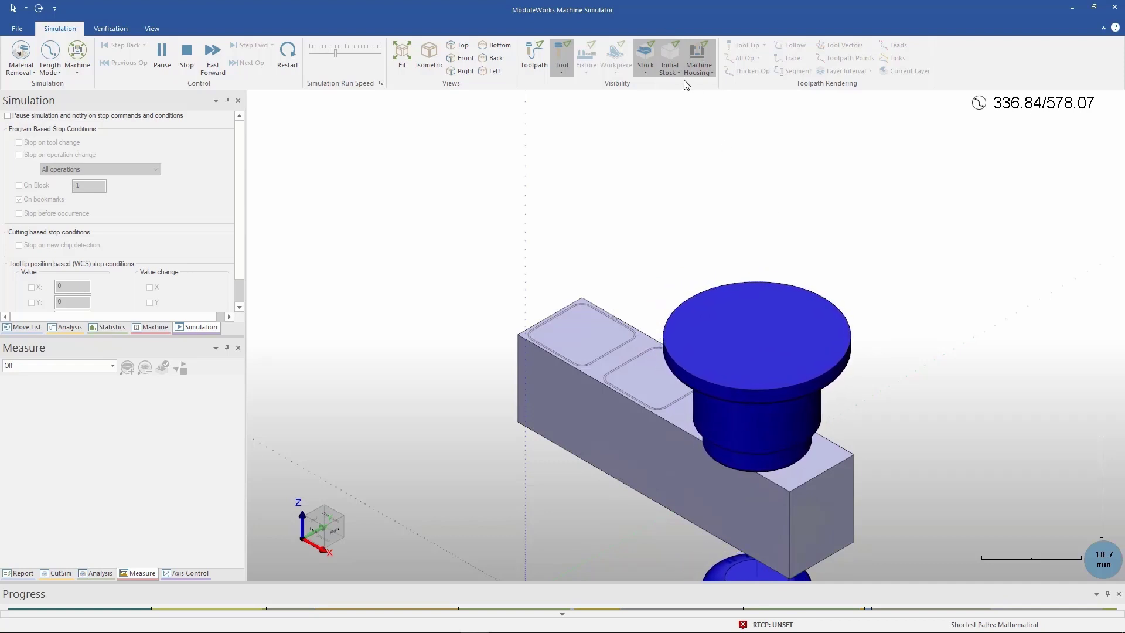
click(671, 71)
click(685, 112)
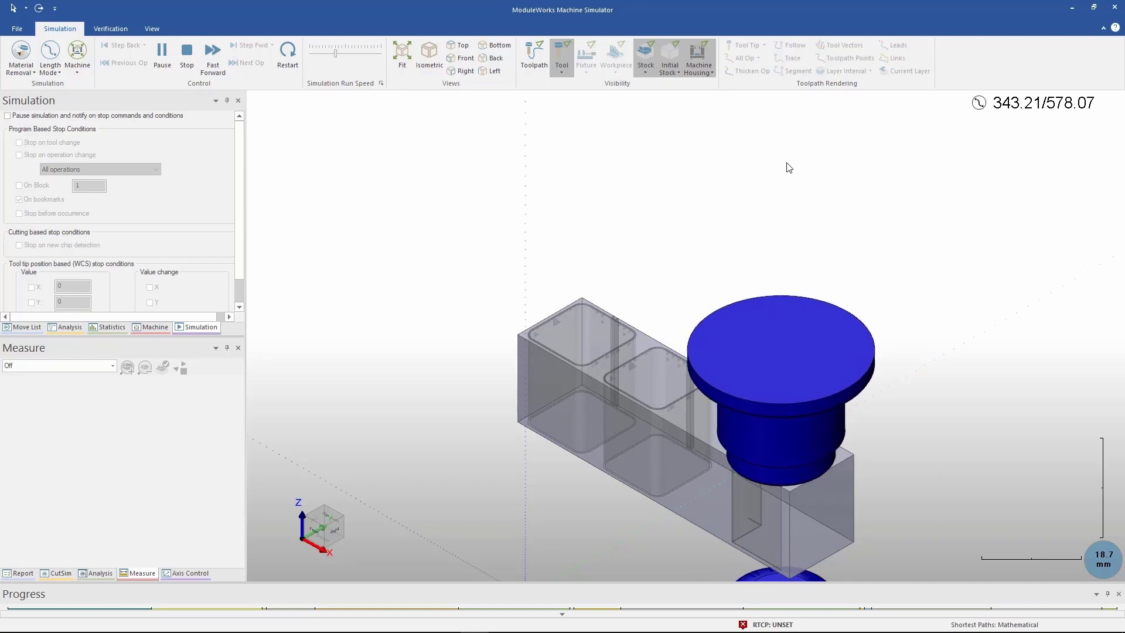
Step: Raise the simulation run speed and let the T3 simulation play through to its end
scroll(824, 542, up, 2)
scroll(821, 538, down, 2)
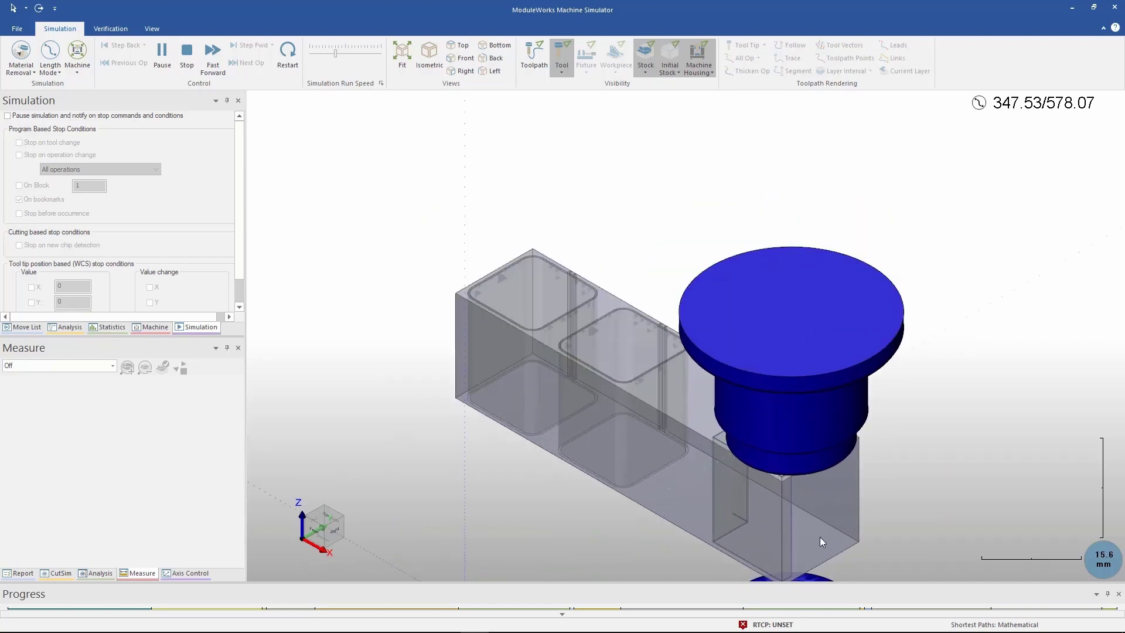
scroll(762, 413, up, 2)
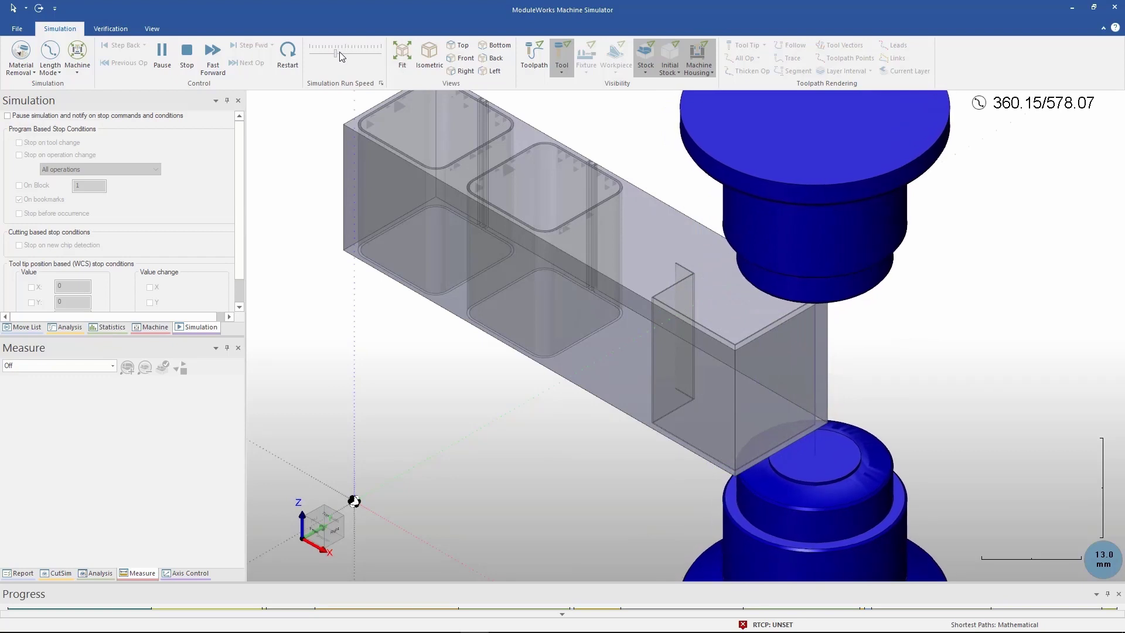
drag(340, 51, 350, 54)
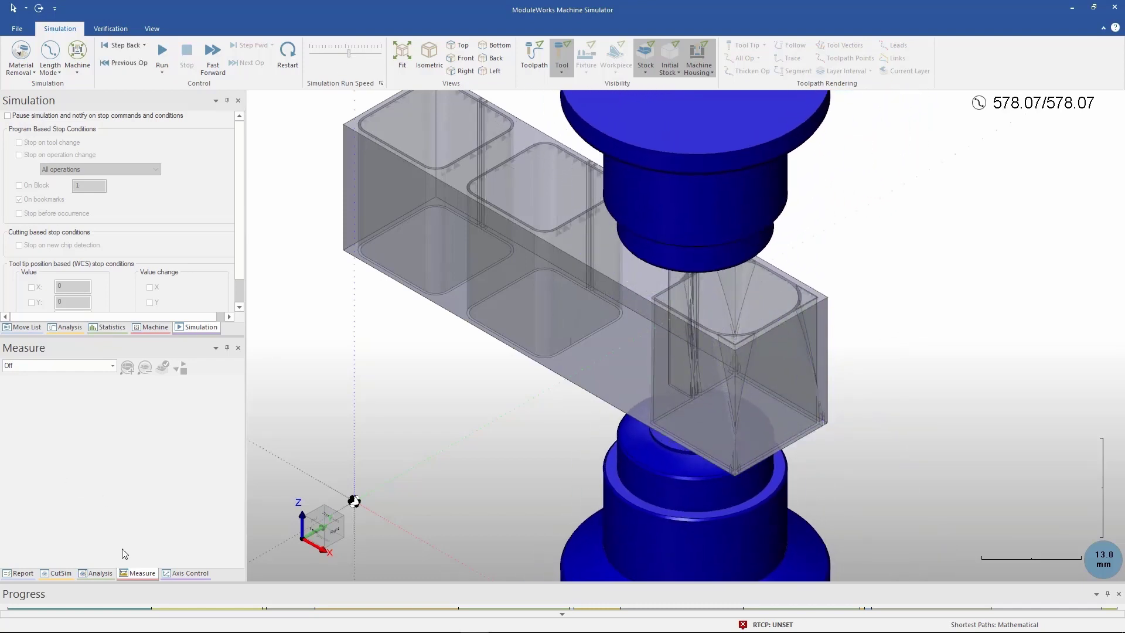
Step: Set the measure mode to Remove chips (with test) to separate the simulated stock into its cut parts
click(100, 574)
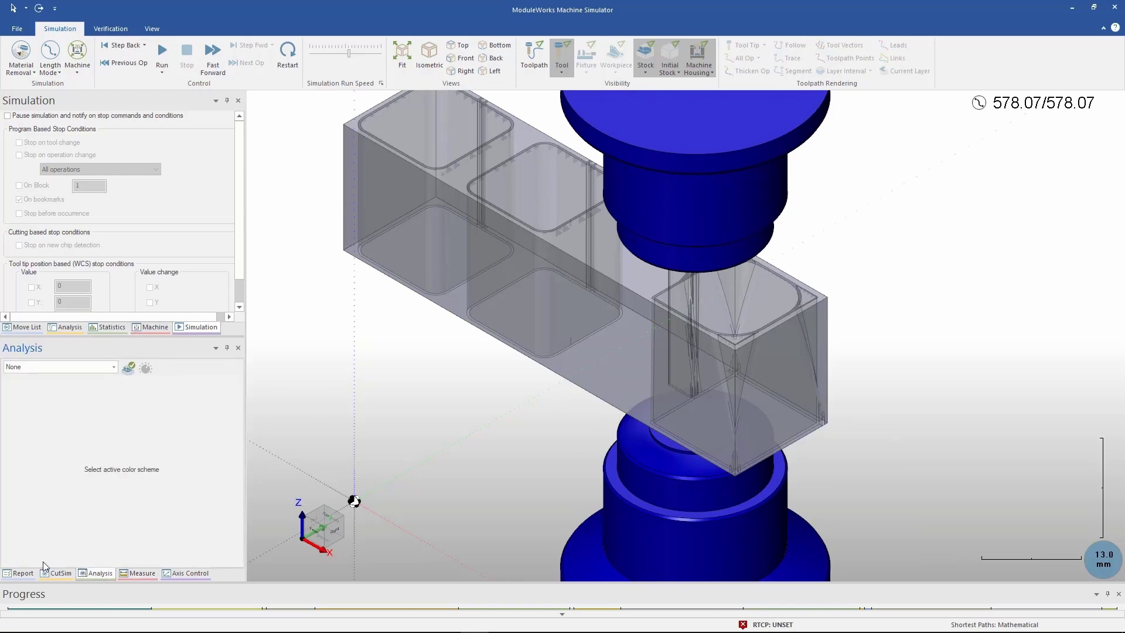
click(140, 573)
click(113, 367)
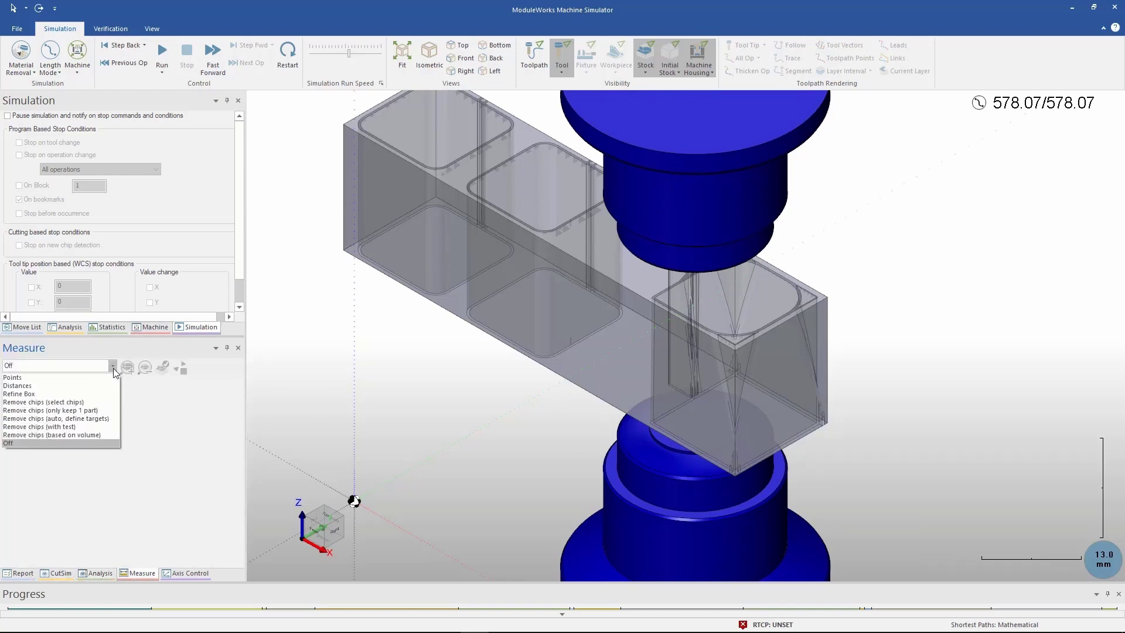
click(77, 426)
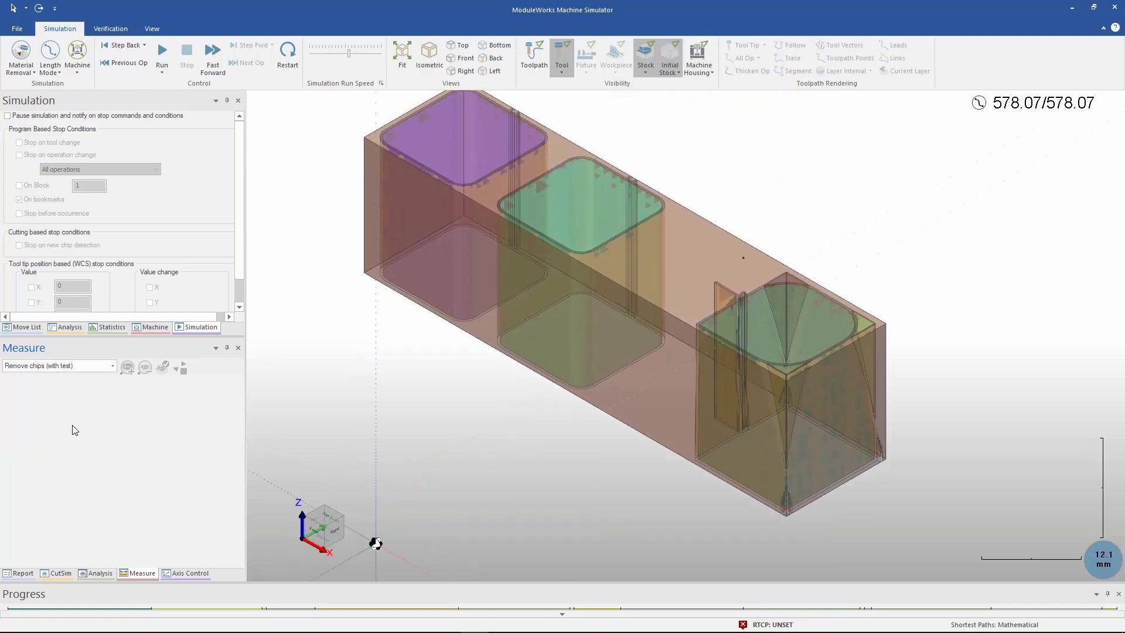
Step: Set the stock's visibility to Show and hide the initial stock
click(681, 73)
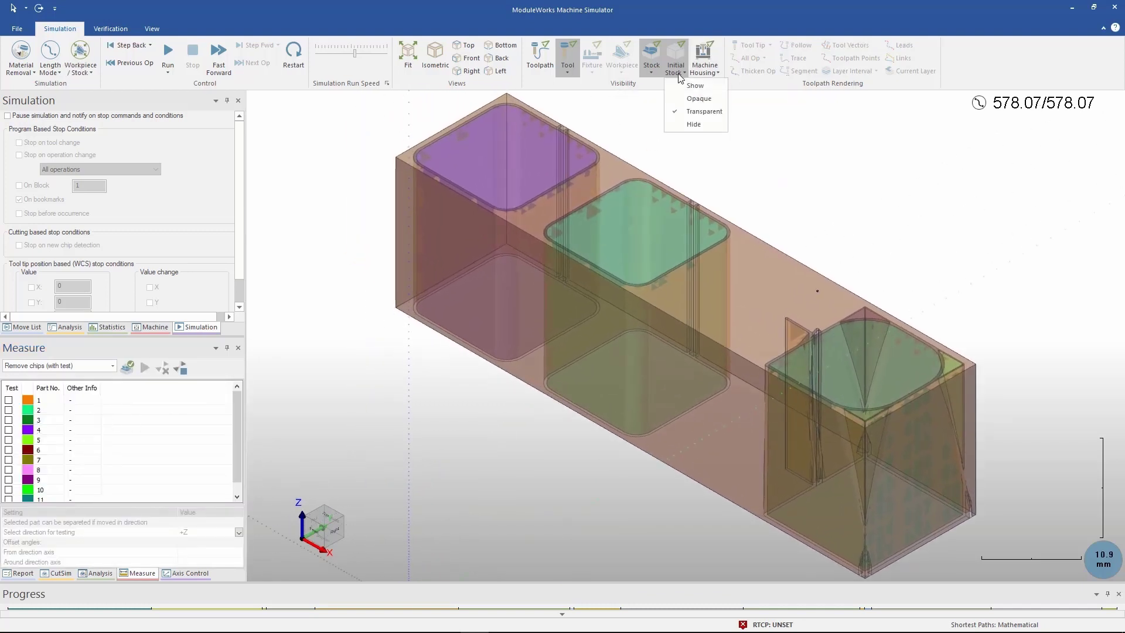
click(699, 99)
click(651, 73)
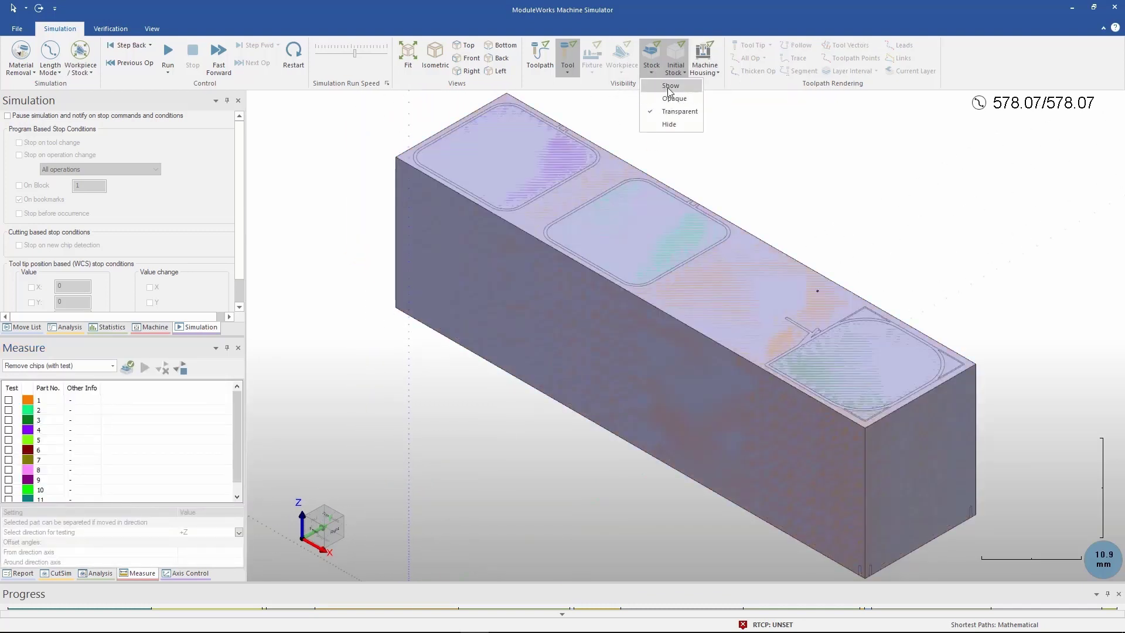
click(669, 124)
click(652, 71)
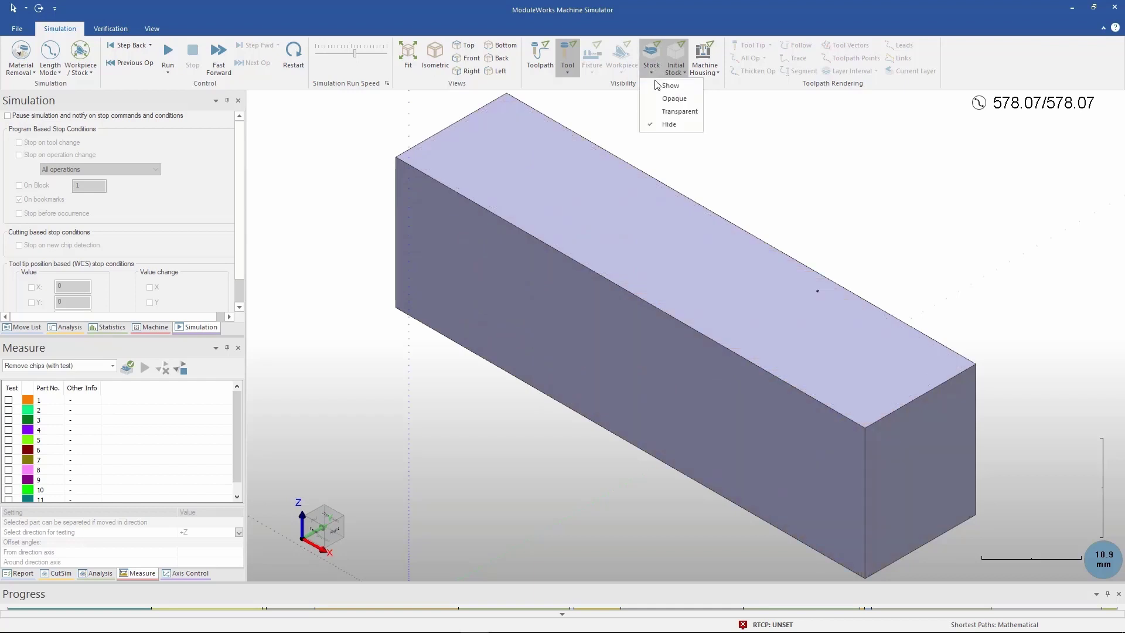
click(668, 86)
click(677, 73)
click(693, 124)
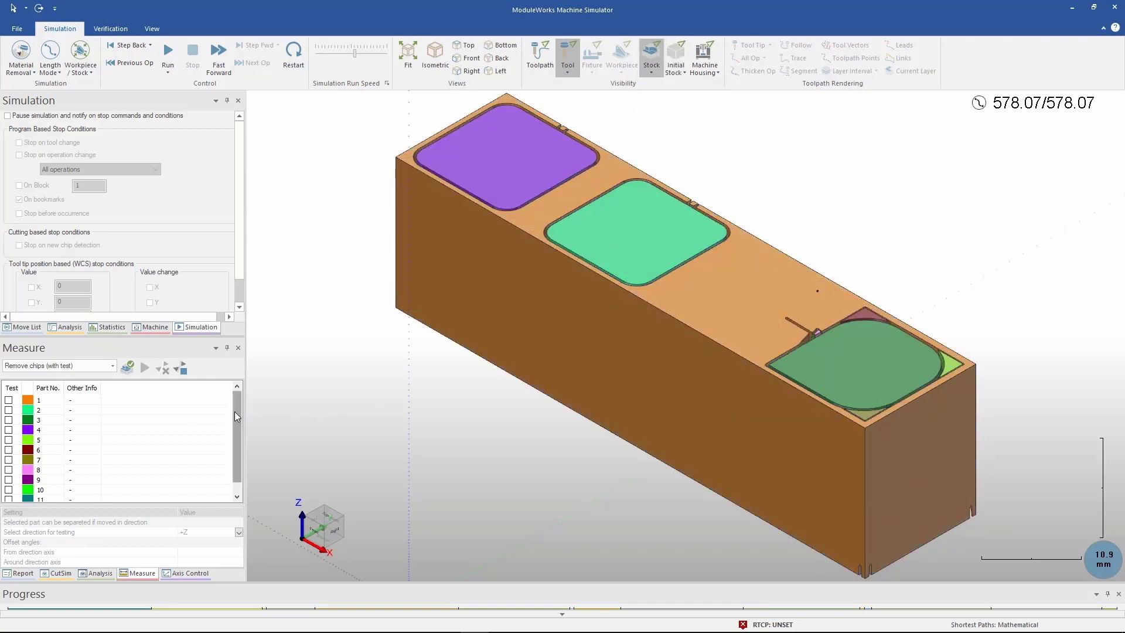
Step: Remove the surrounding block, part 1, and the corner chip, part 5, from the simulated stock
click(9, 400)
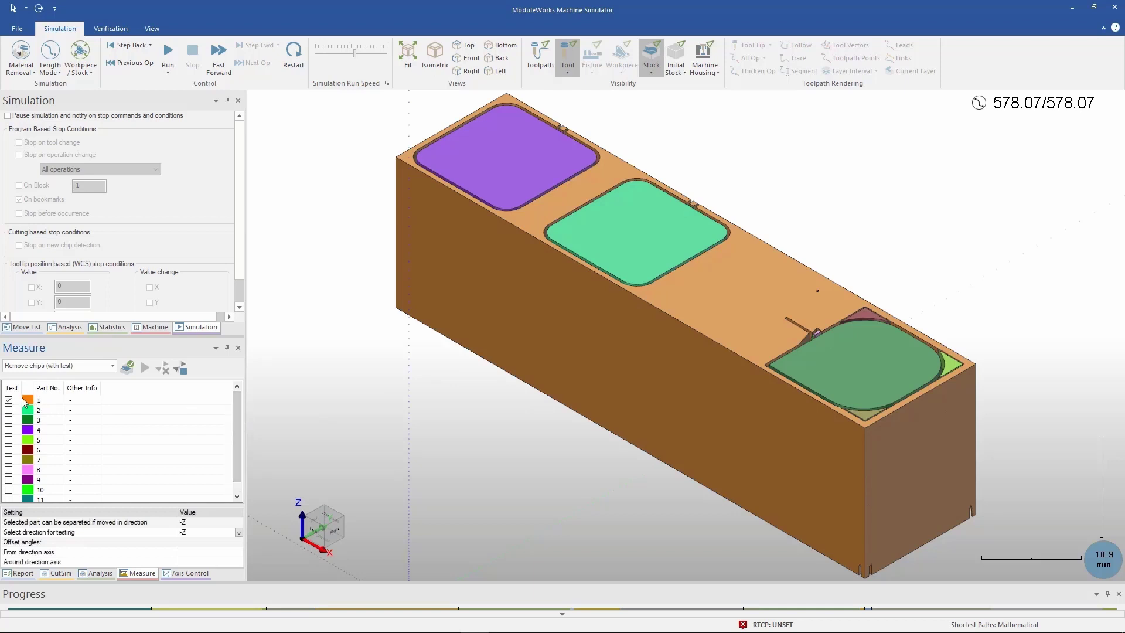
click(163, 370)
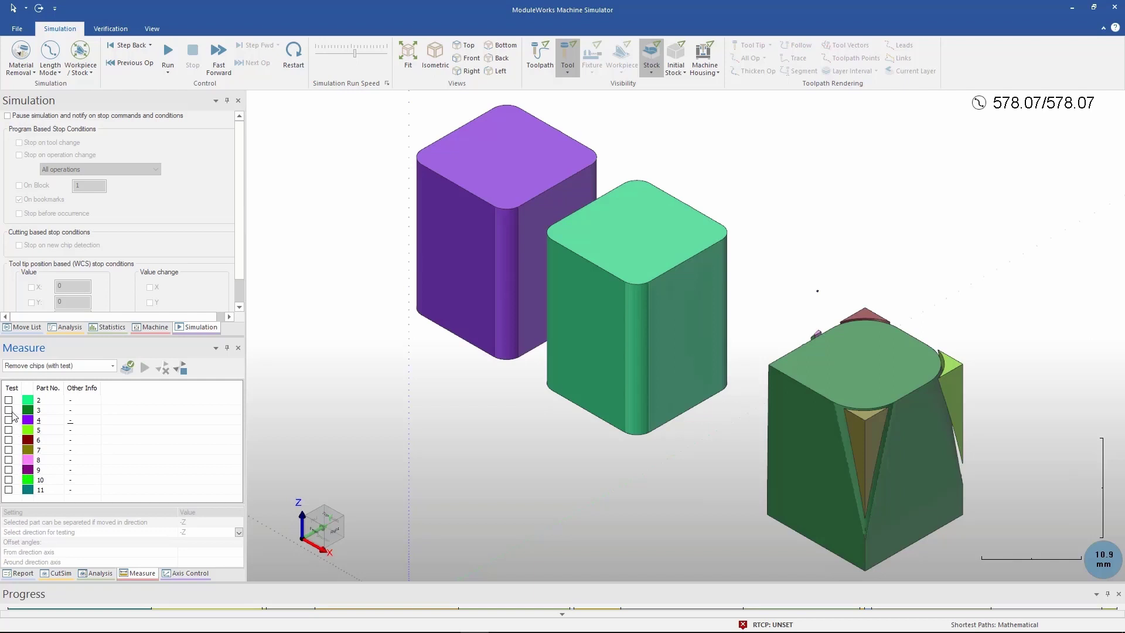
click(9, 400)
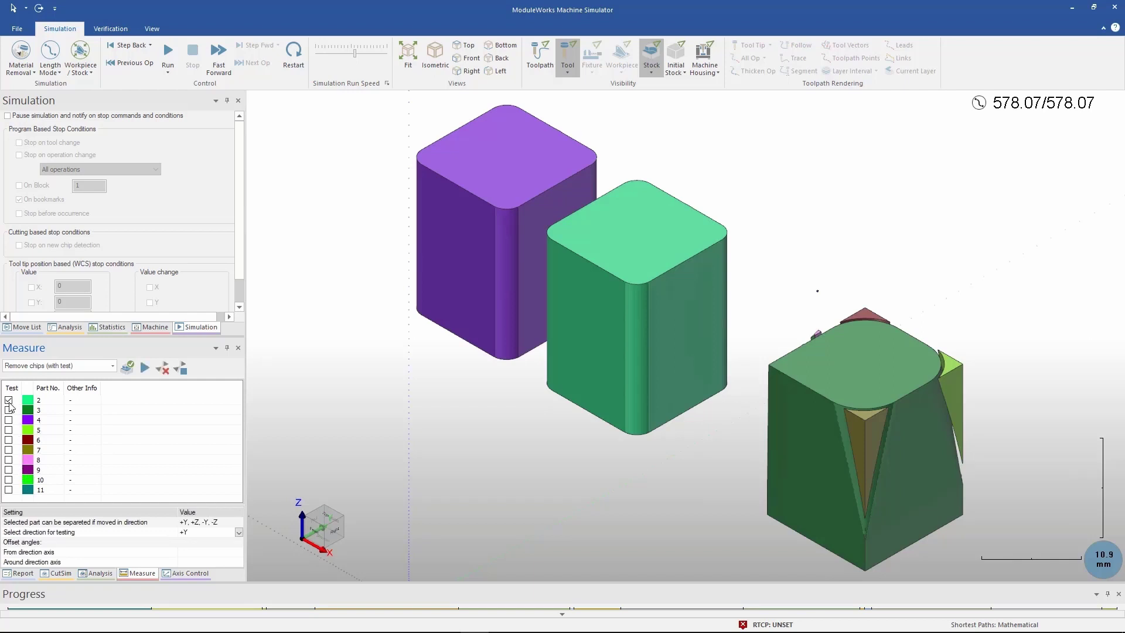
click(9, 401)
click(9, 420)
click(9, 420)
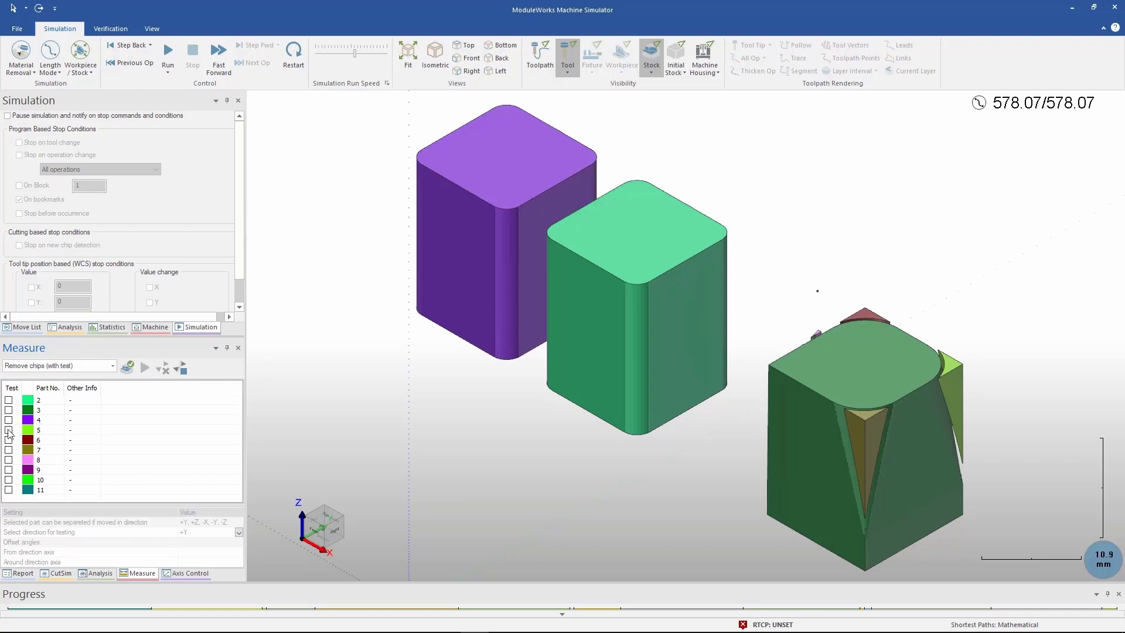
click(9, 431)
click(169, 369)
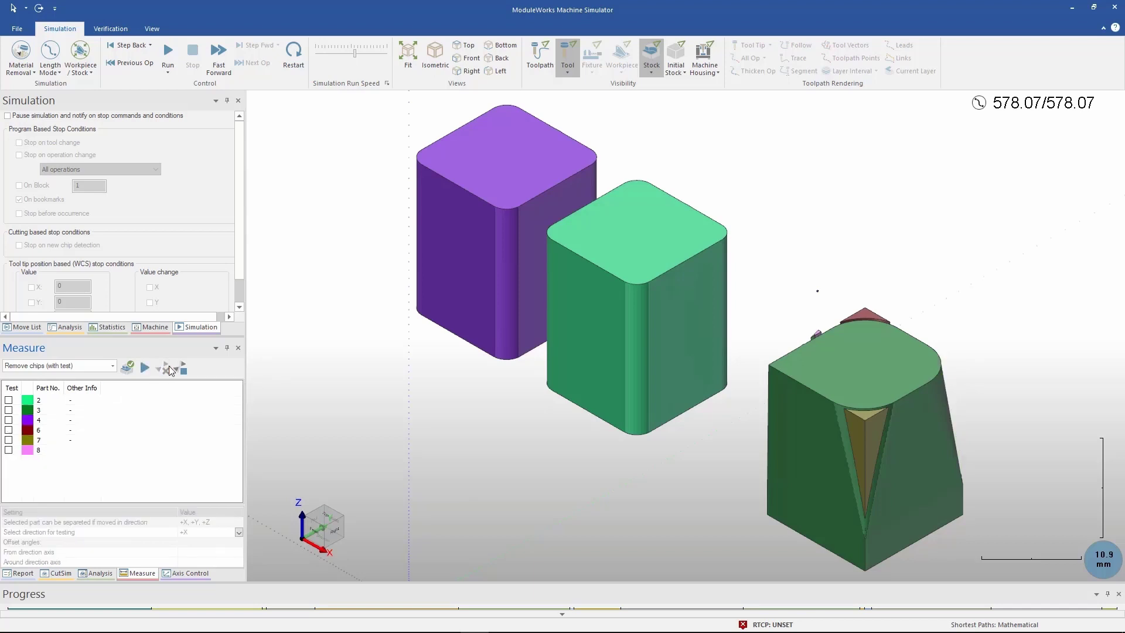
Step: Remove the remaining chips, parts 6, 7, 8, 9 and 10, from the simulated stock, keeping the three punches
click(9, 430)
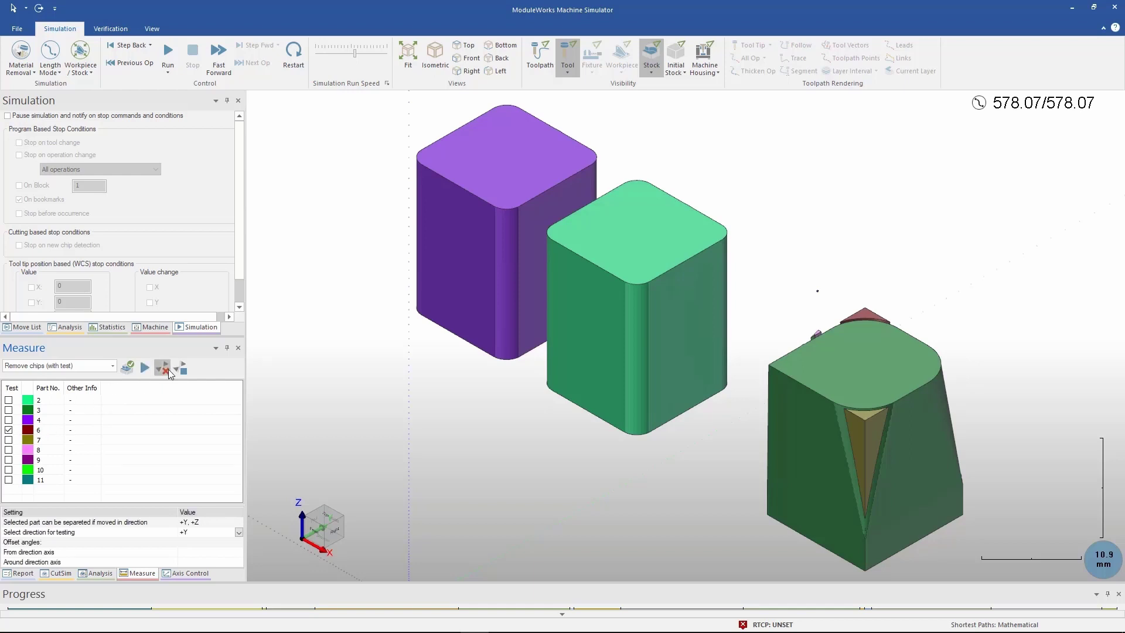
click(169, 370)
click(9, 430)
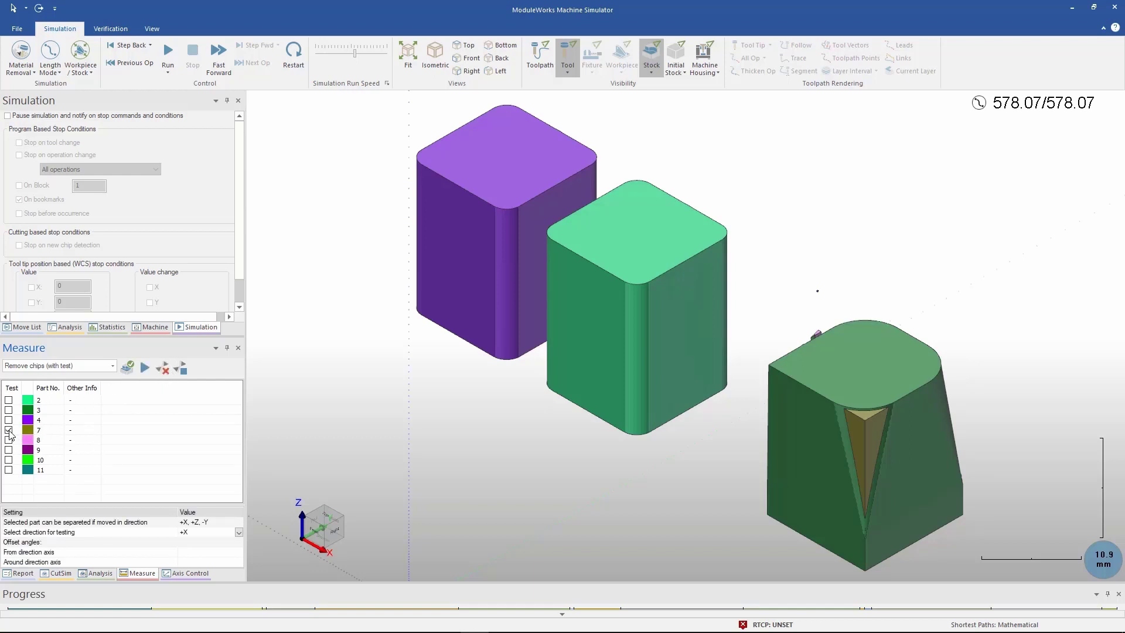
click(166, 372)
click(9, 430)
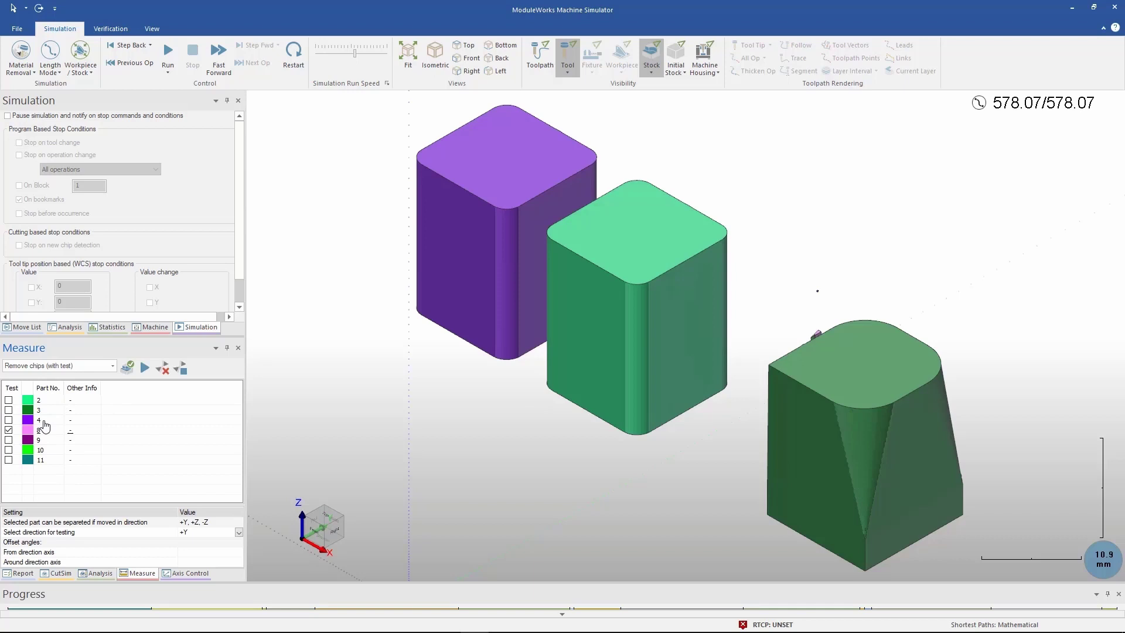
click(168, 371)
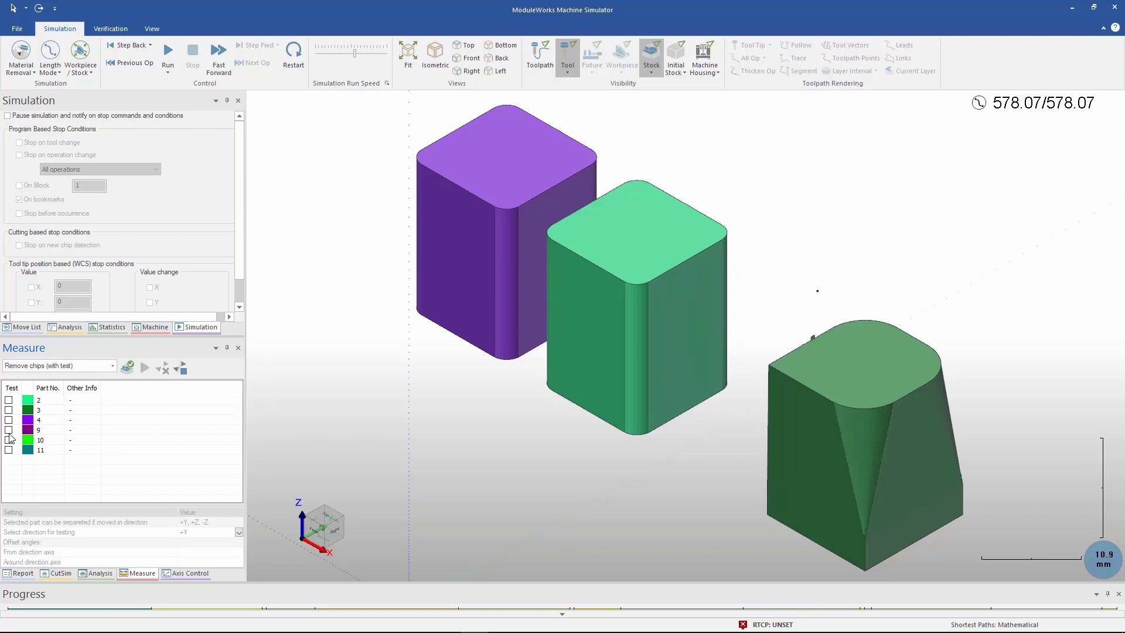
click(165, 369)
click(9, 430)
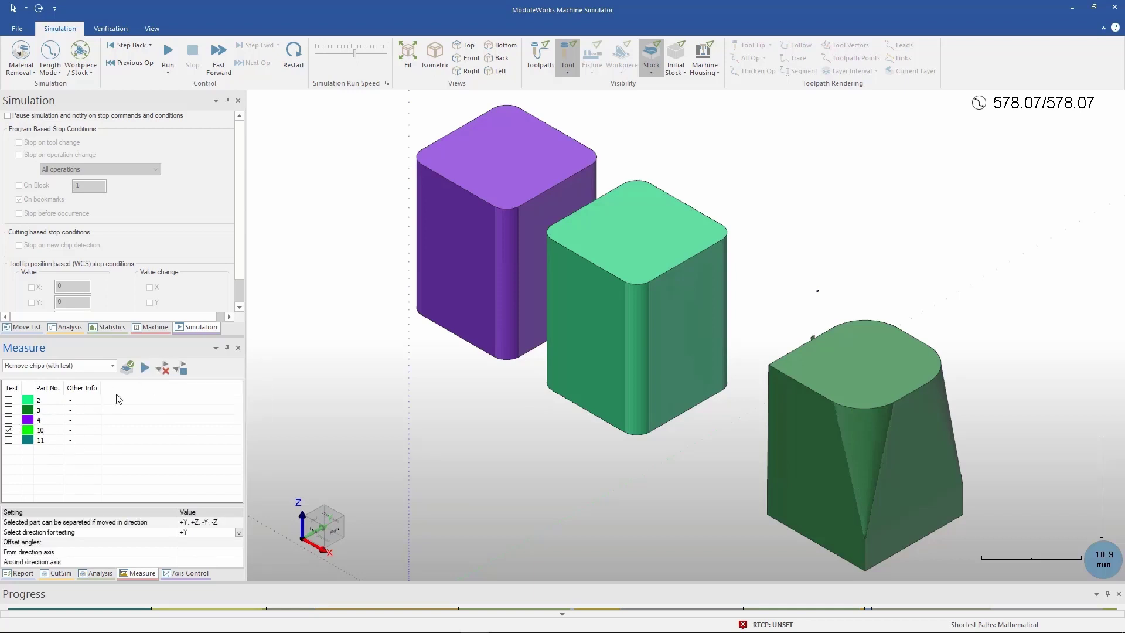
click(165, 369)
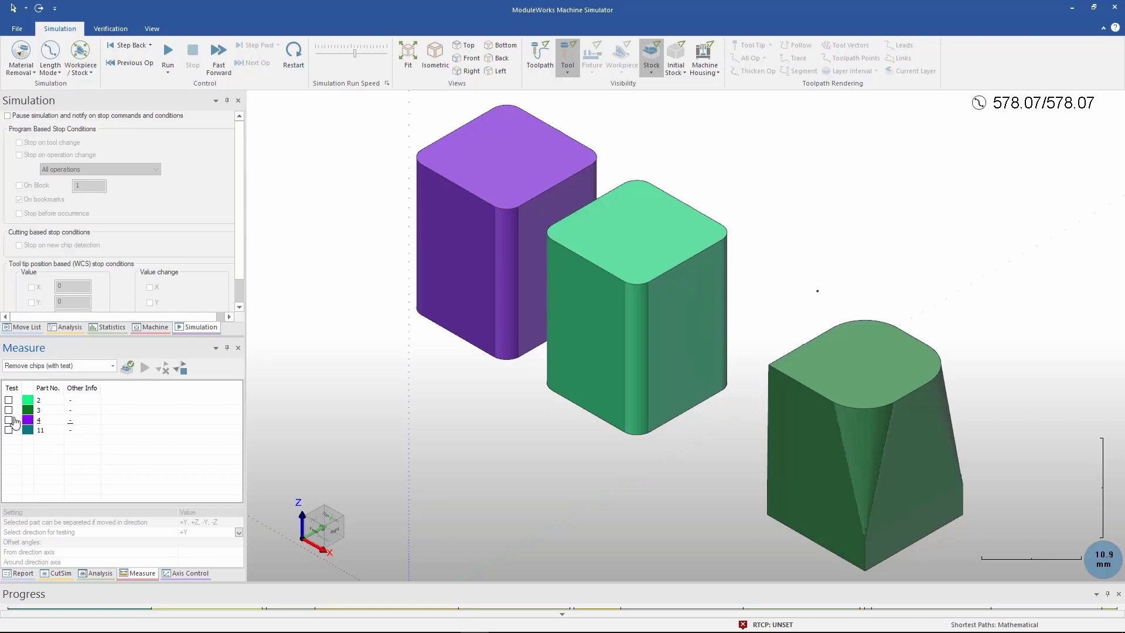
drag(606, 417, 667, 455)
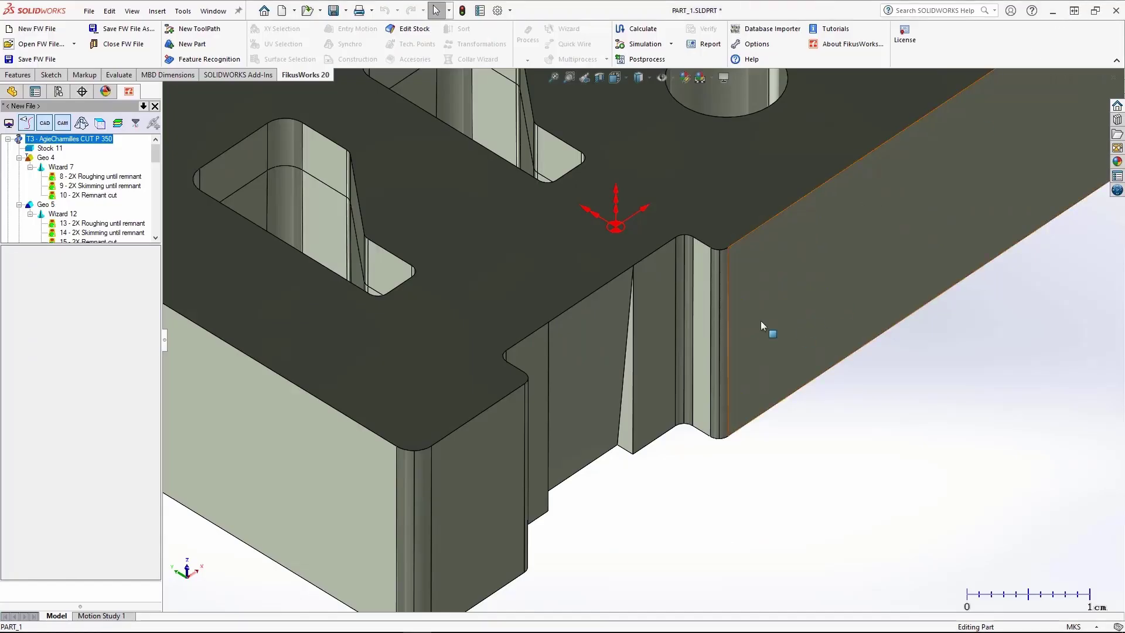
Step: Run the toolpath simulation for the whole T20 - AgieCharmilles CUT P 350 die plate program through its final skimming cut, then close it
scroll(761, 322, up, 5)
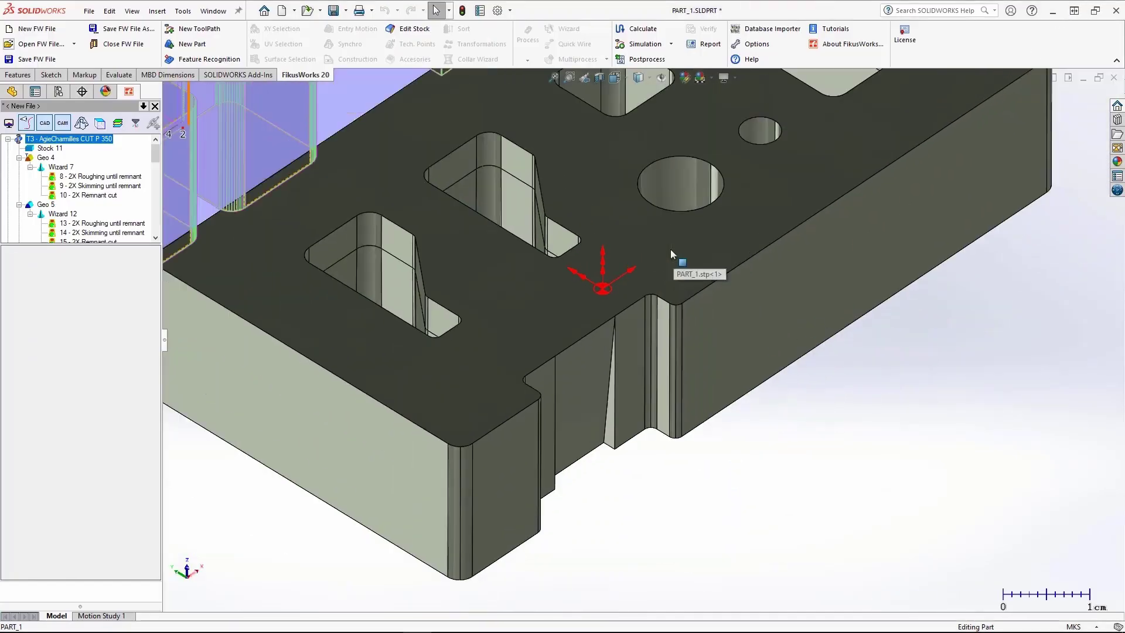
scroll(638, 233, down, 2)
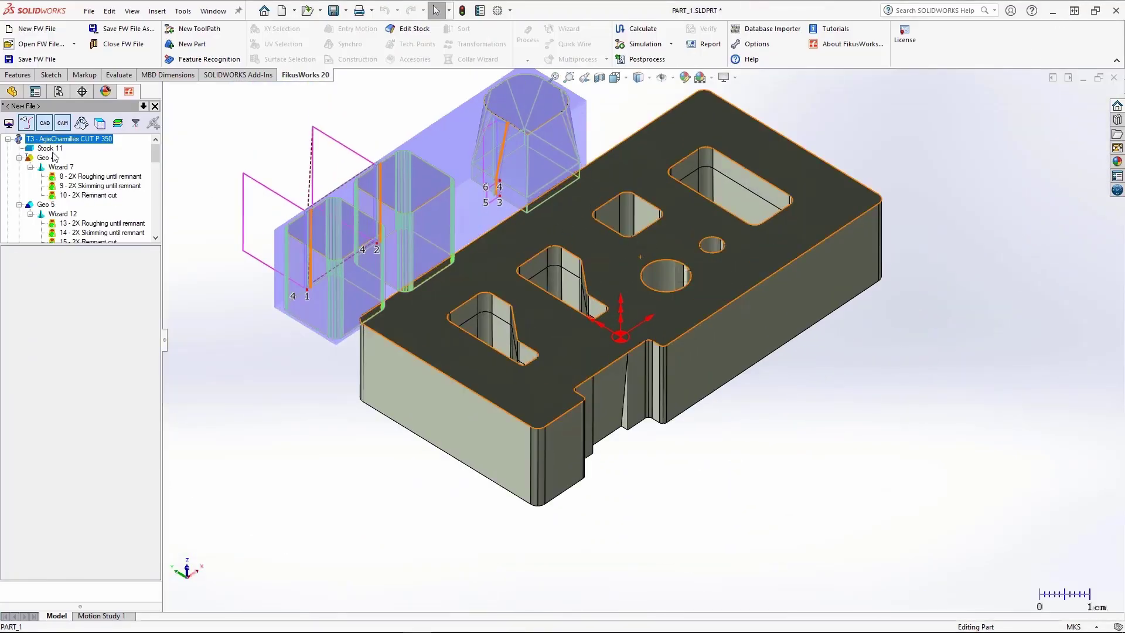
click(8, 140)
click(53, 148)
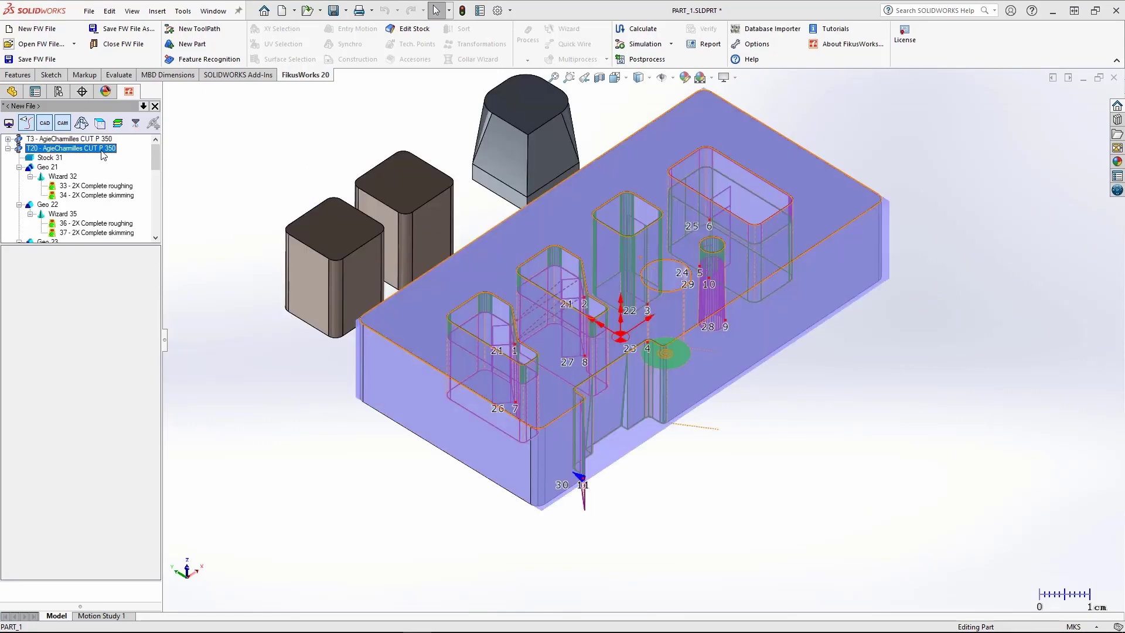
right_click(103, 150)
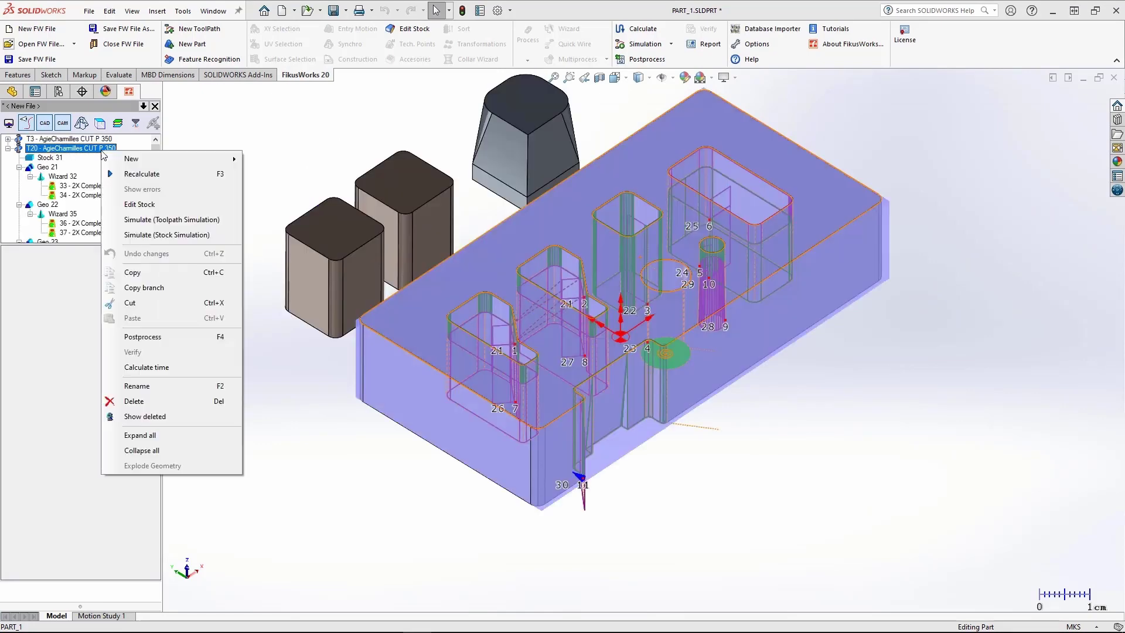
click(166, 220)
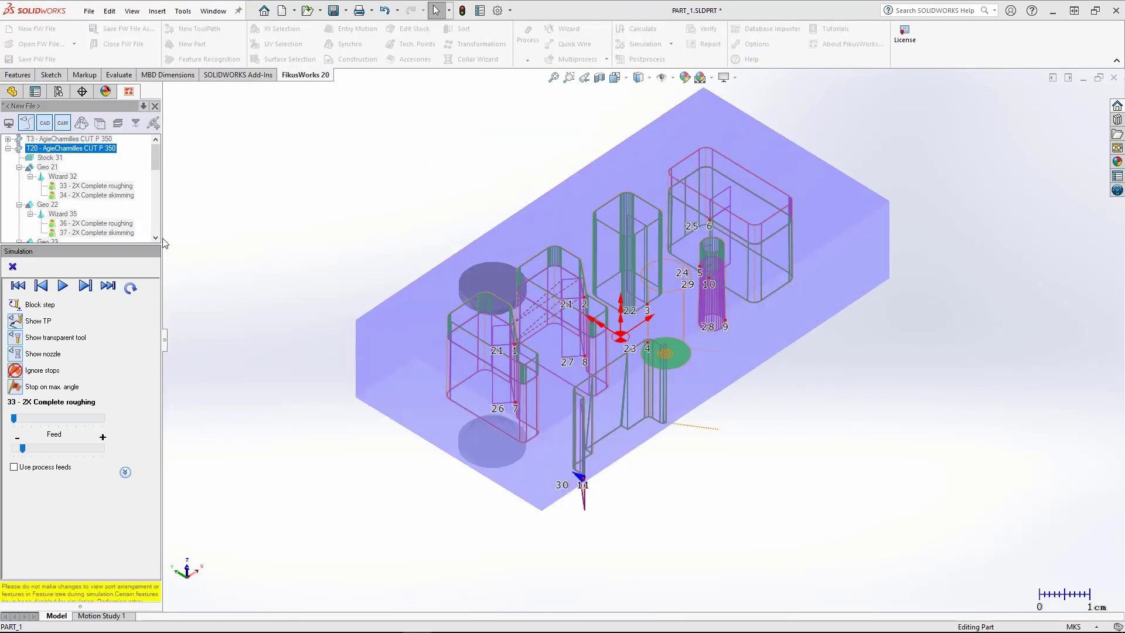
click(63, 286)
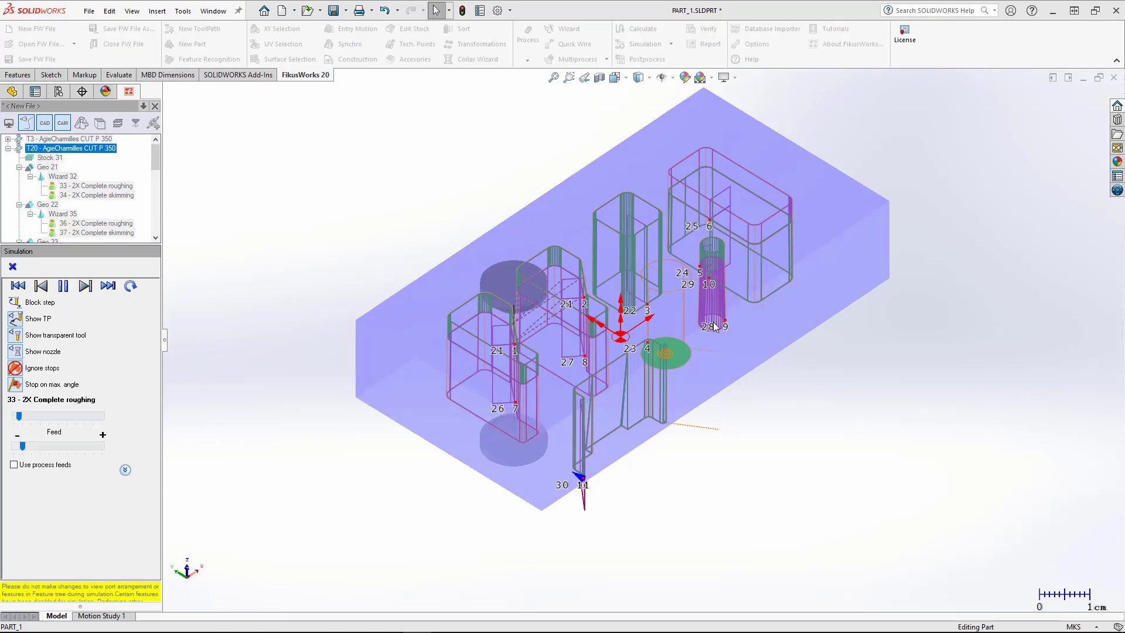
scroll(621, 326, down, 5)
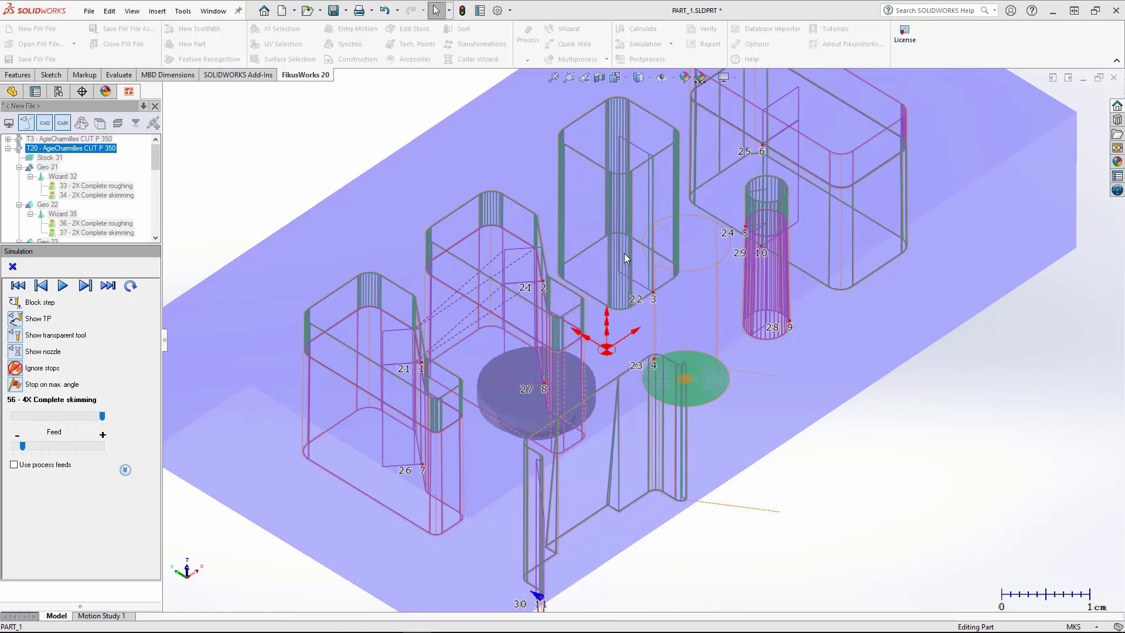
click(13, 268)
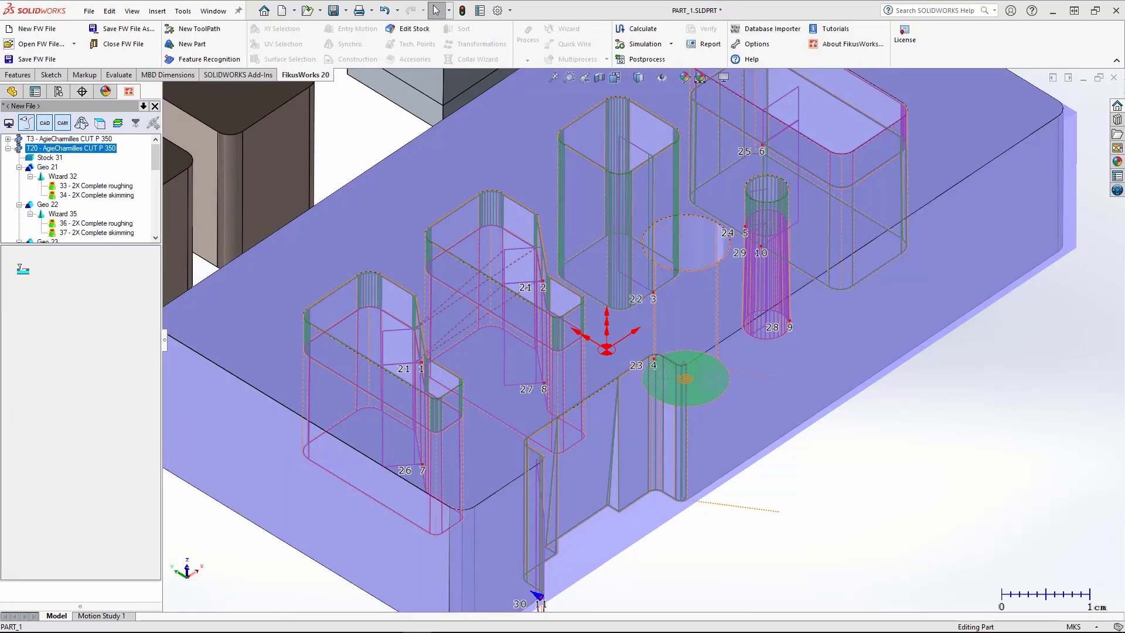
Step: Postprocess toolpath T20 with the AC CUT P Series -XML-CMD- postprocessor, accepting the output configuration and suppressing that dialog for future runs
right_click(76, 152)
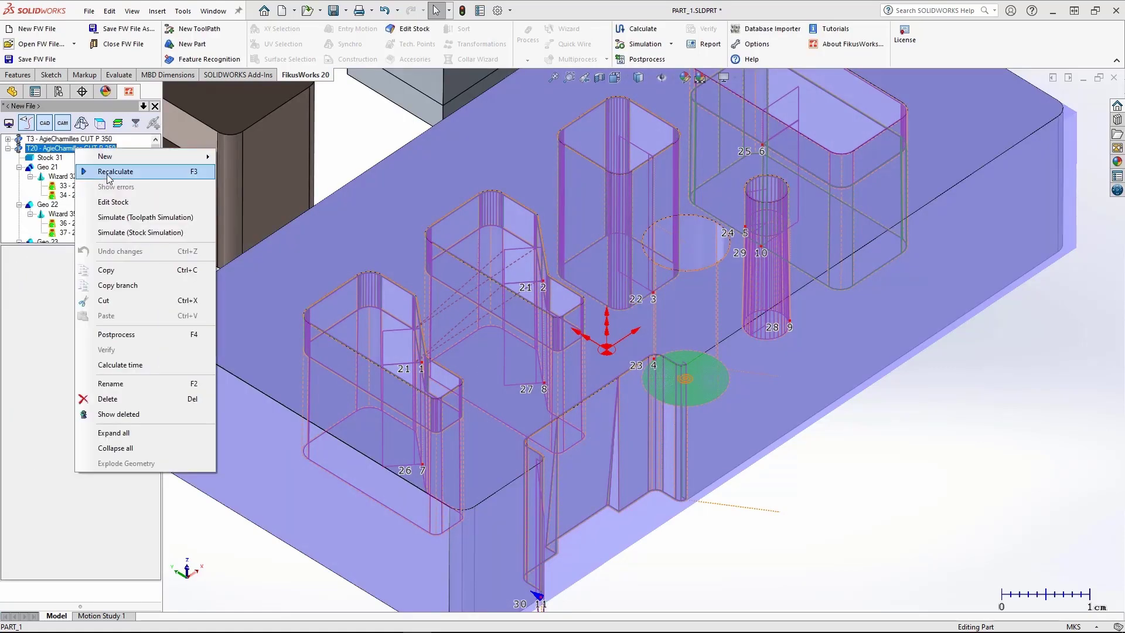
click(152, 335)
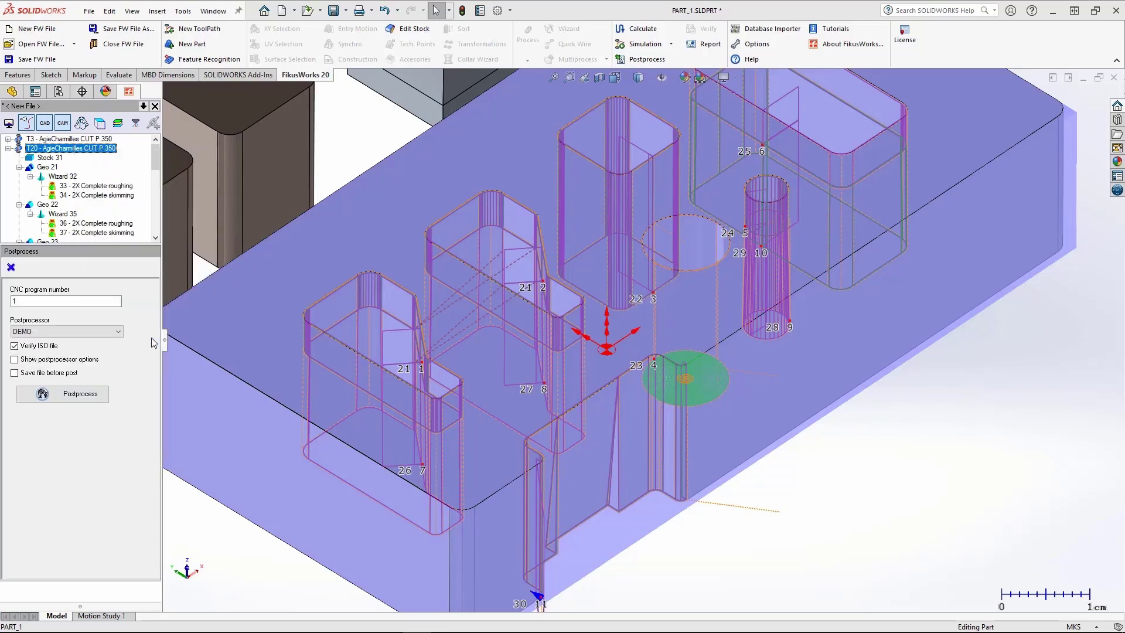
click(114, 331)
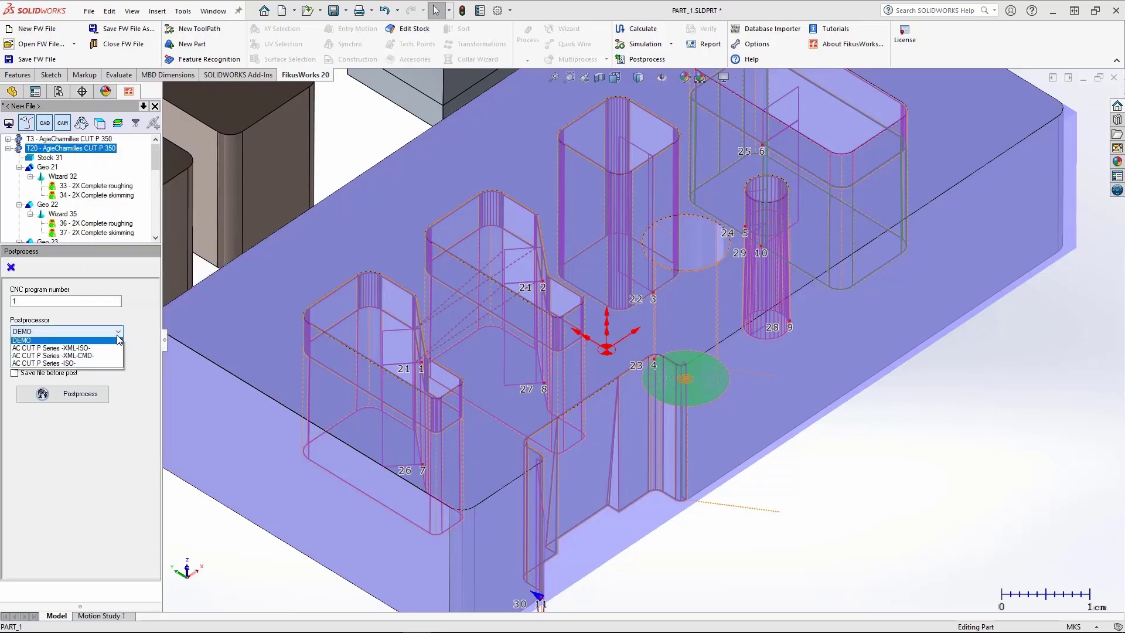
click(94, 357)
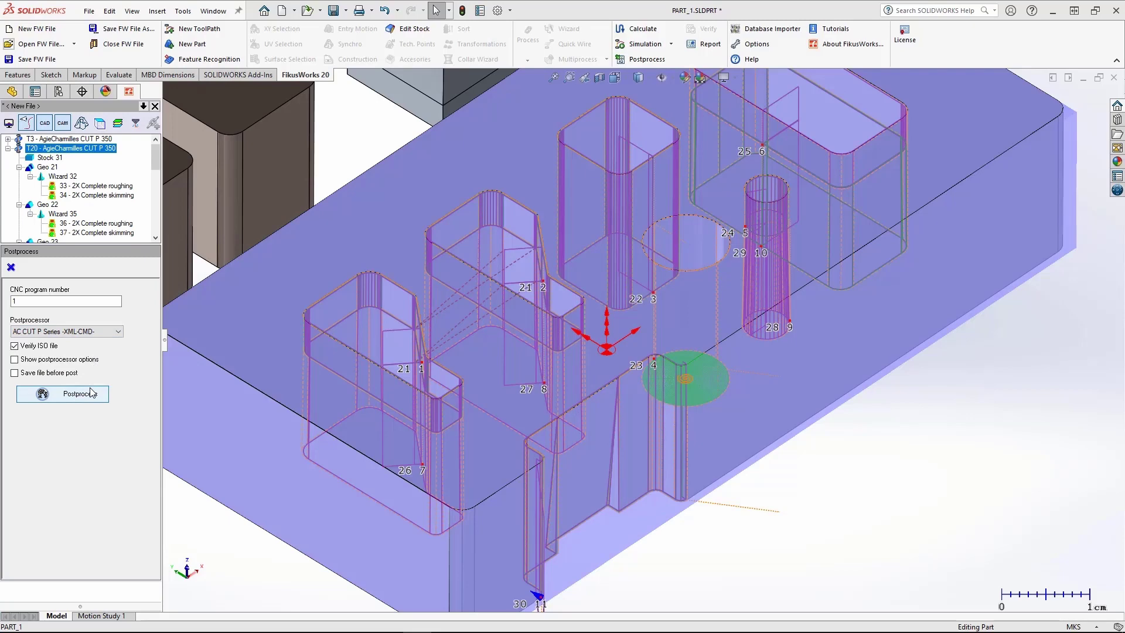
click(91, 393)
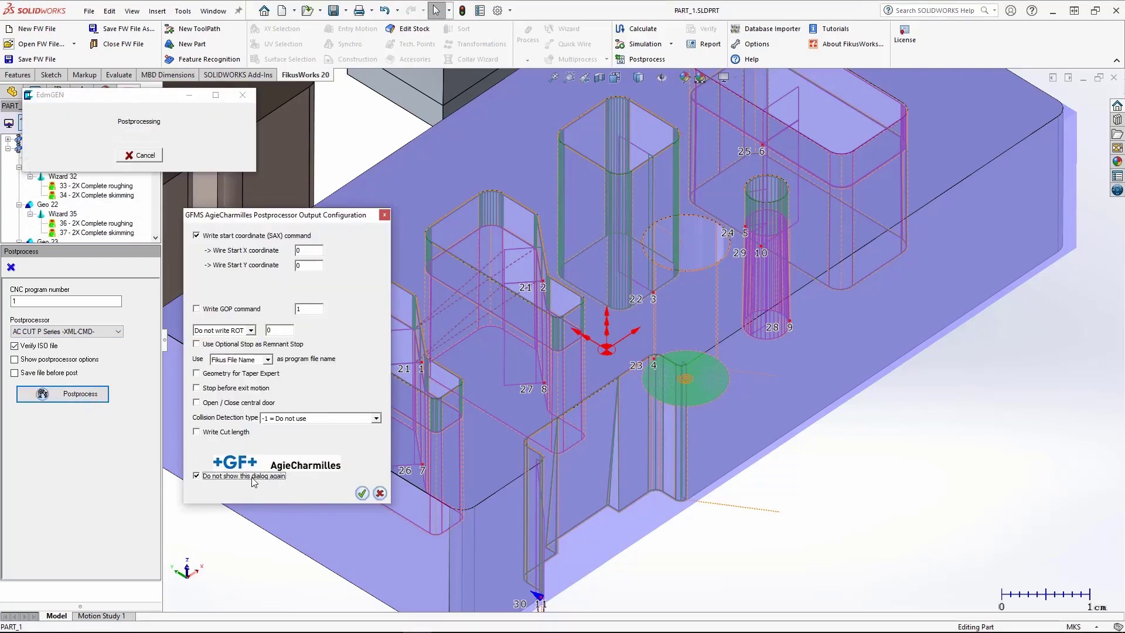
click(362, 493)
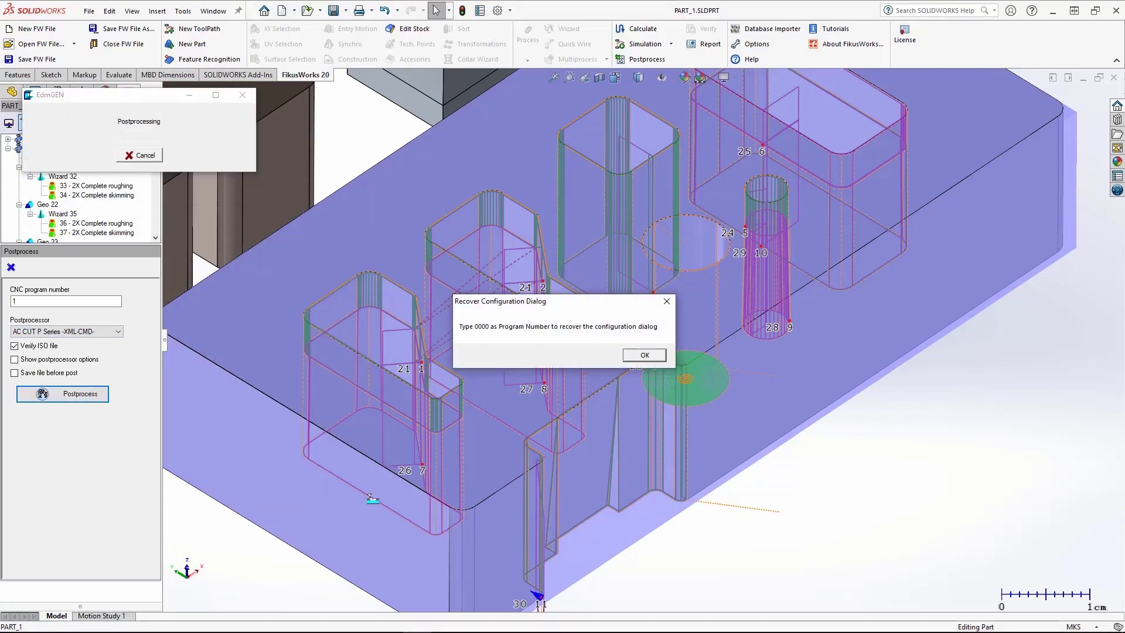
click(645, 355)
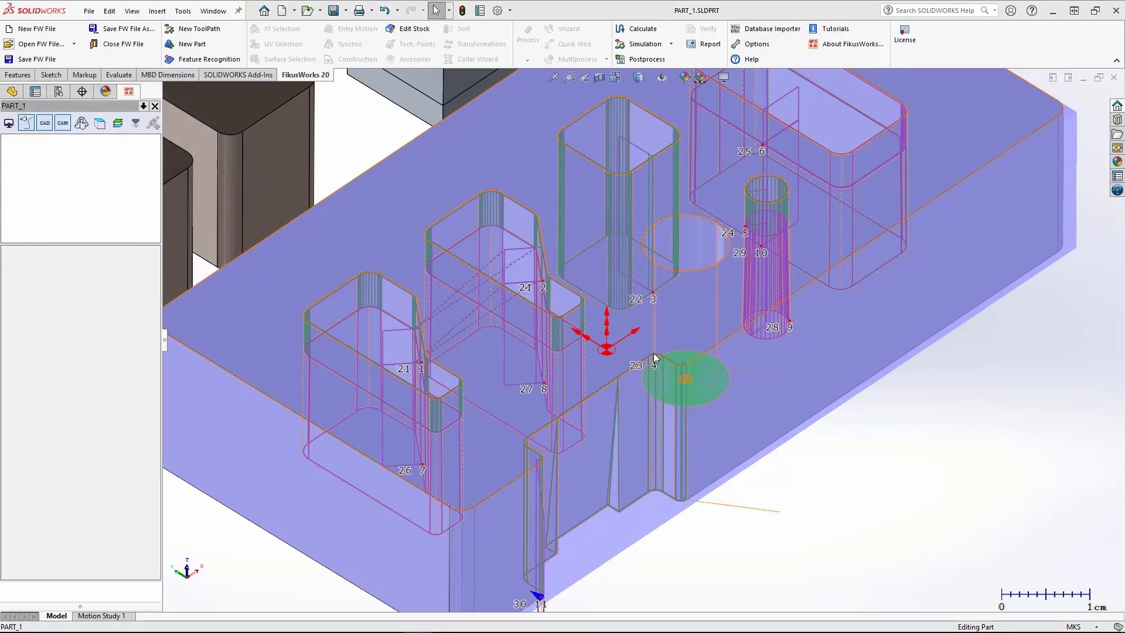
Step: Examine the rough and skimming cut programs and their shape geometry code in the generated CAM.MJB file in the Ficedw CNC editor
scroll(655, 354, down, 12)
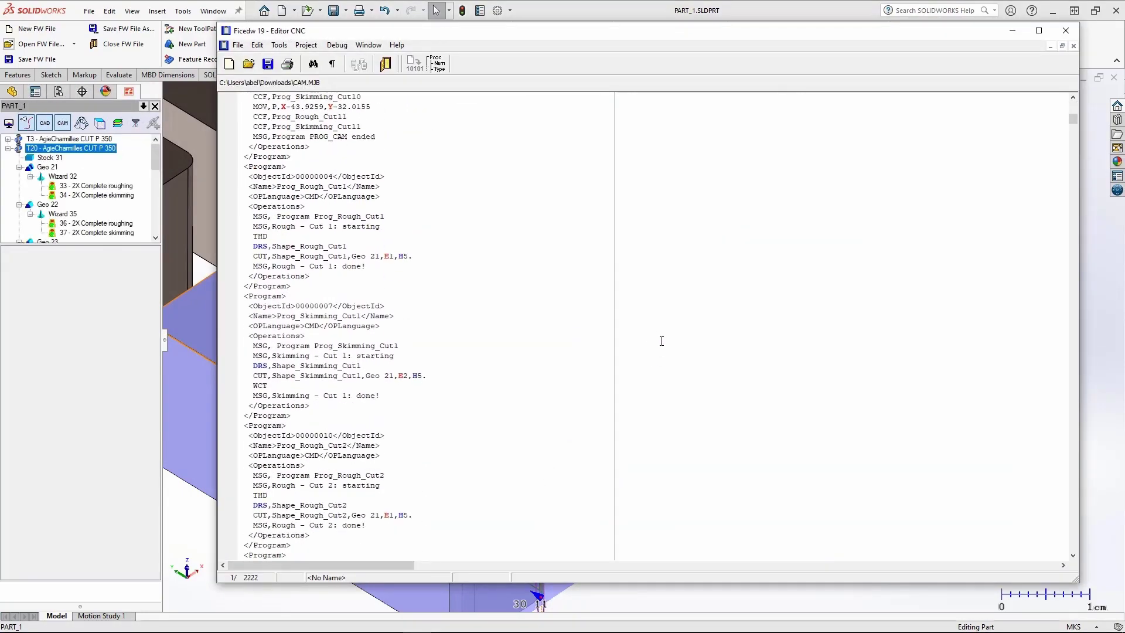
scroll(662, 341, down, 20)
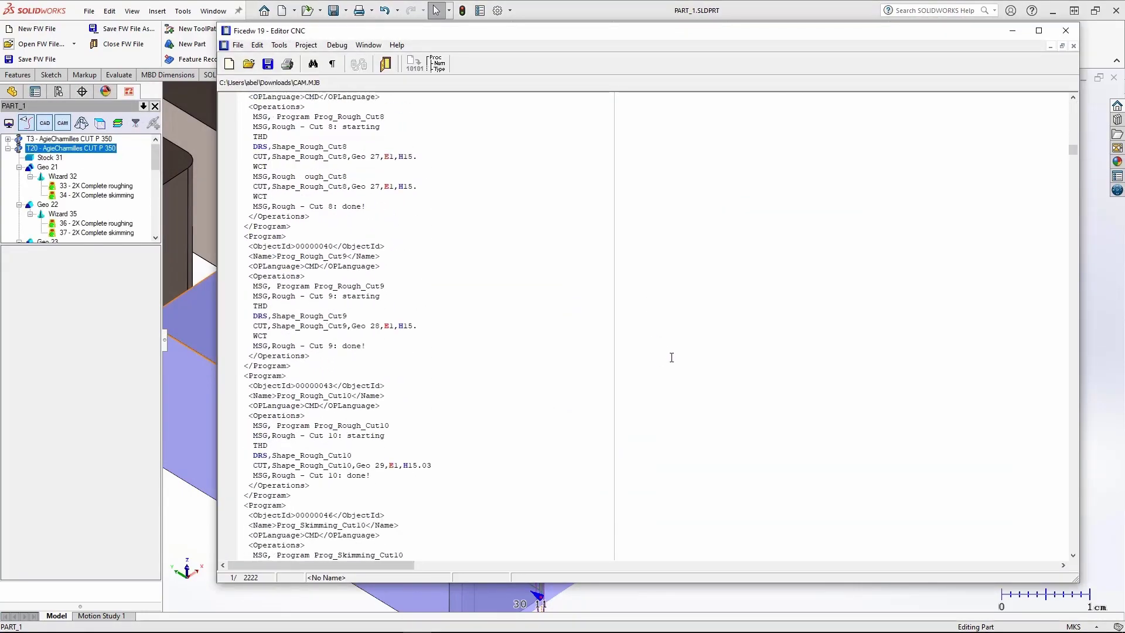
scroll(672, 356, down, 20)
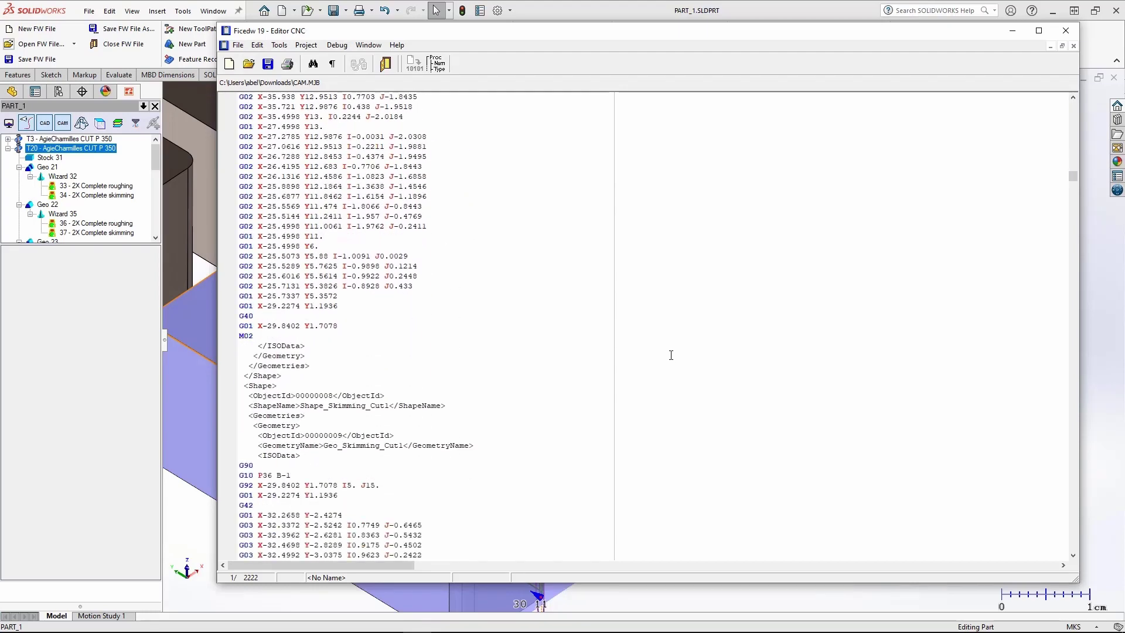
scroll(672, 355, down, 20)
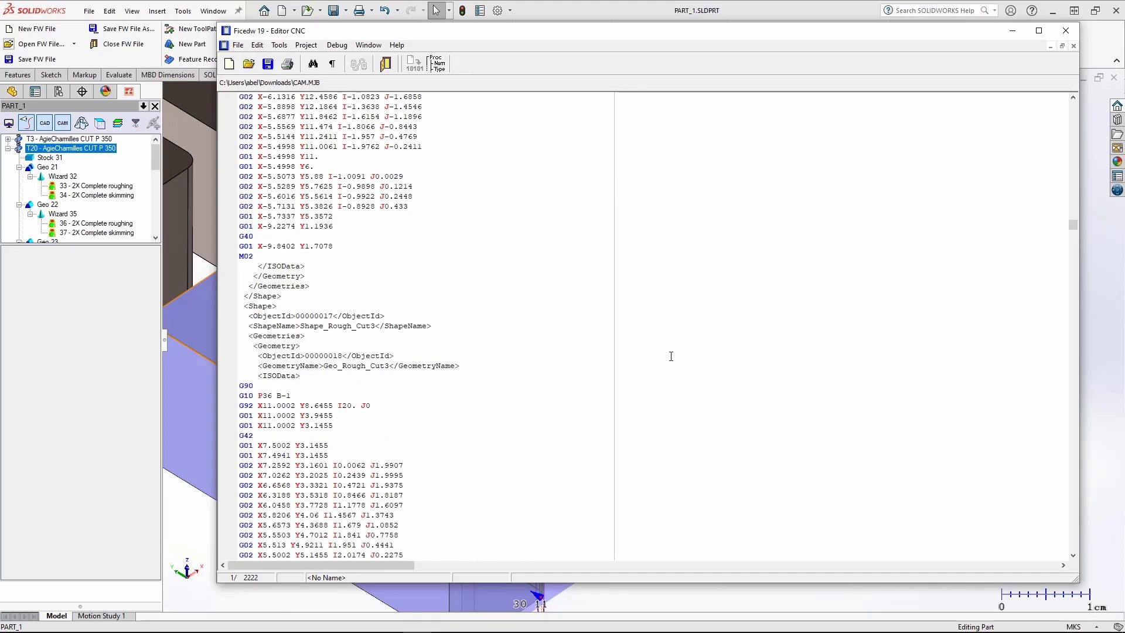